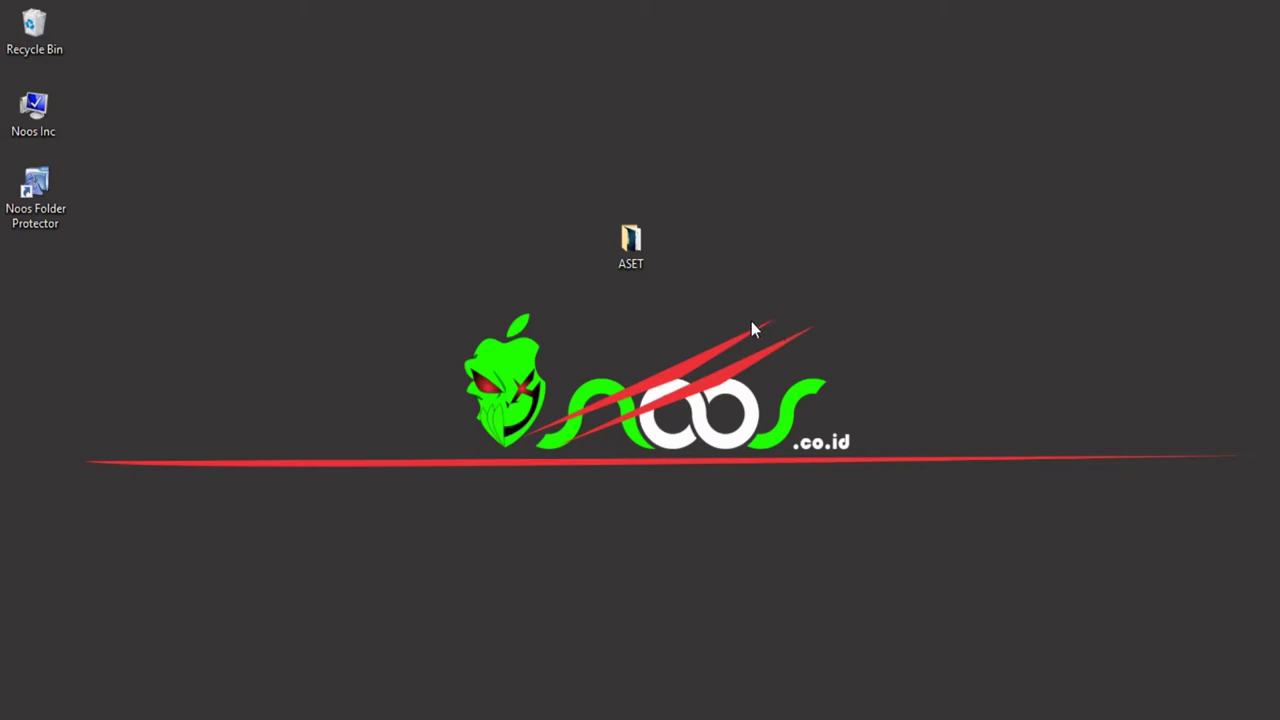
Open the ASET folder on the desktop and check its image files and the Cannon.mp3 audio file.
click(636, 255)
double_click(636, 255)
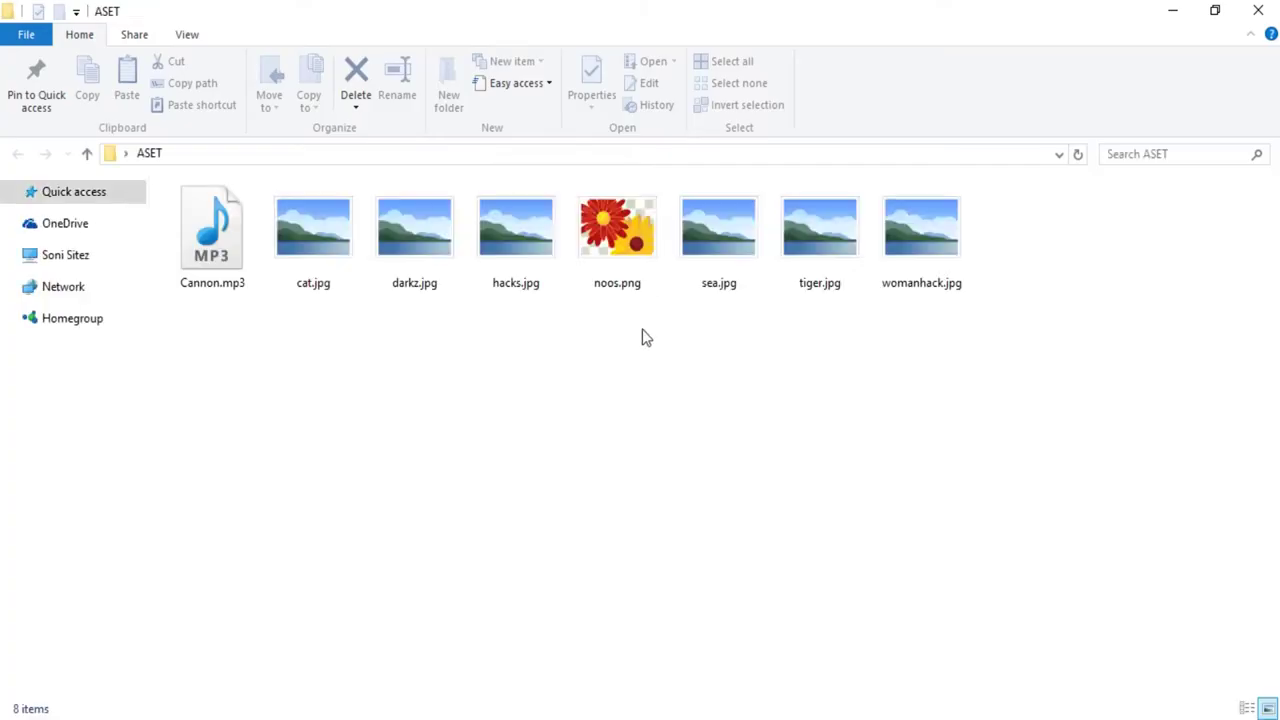
drag(1052, 356, 272, 210)
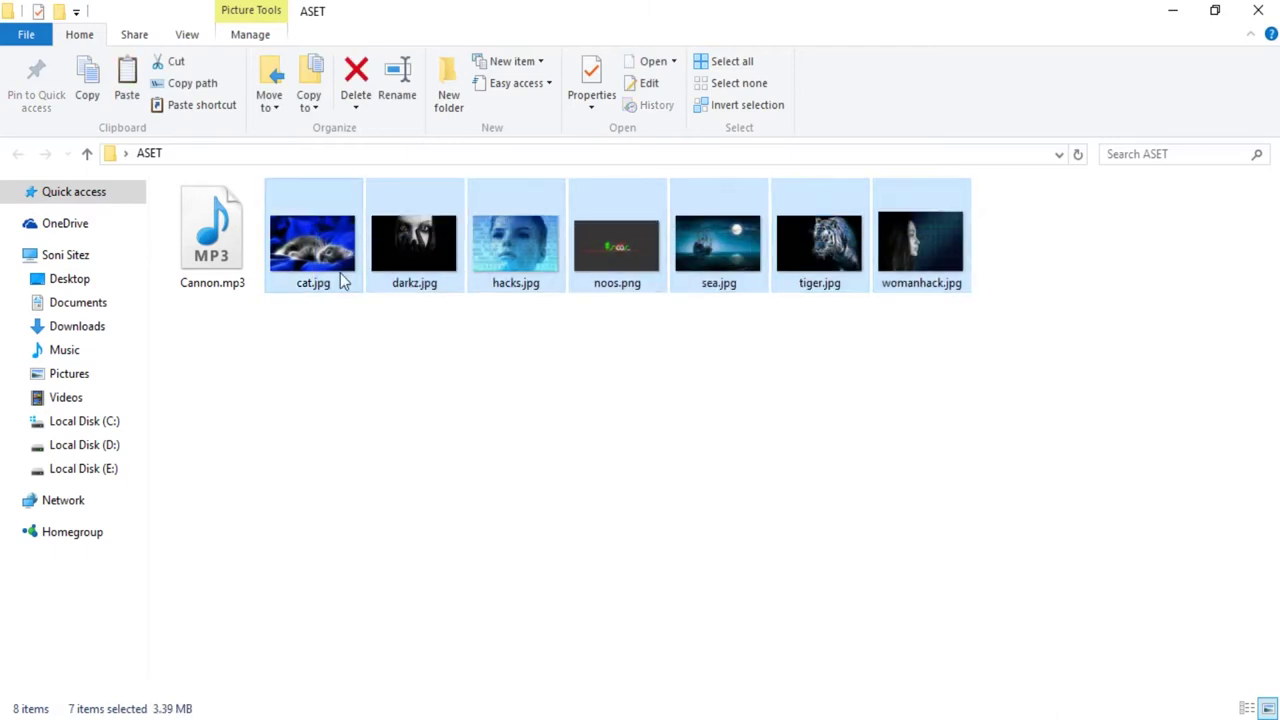
click(174, 234)
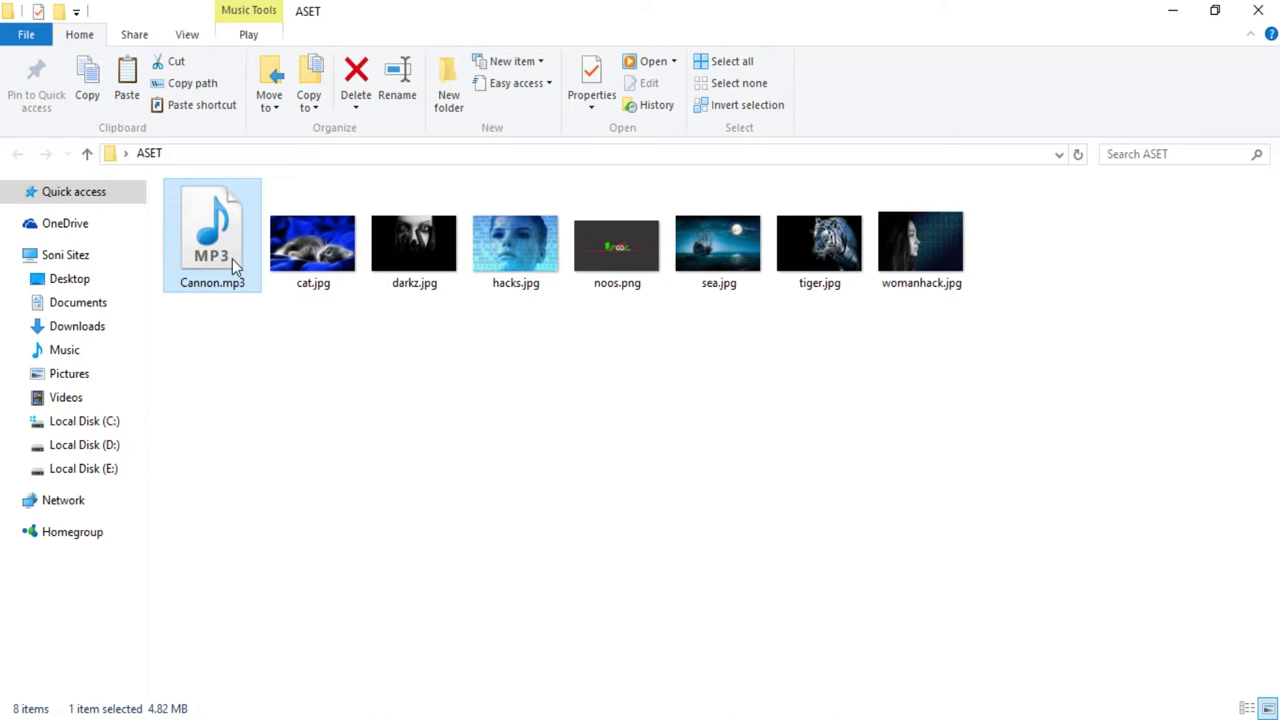
click(1259, 11)
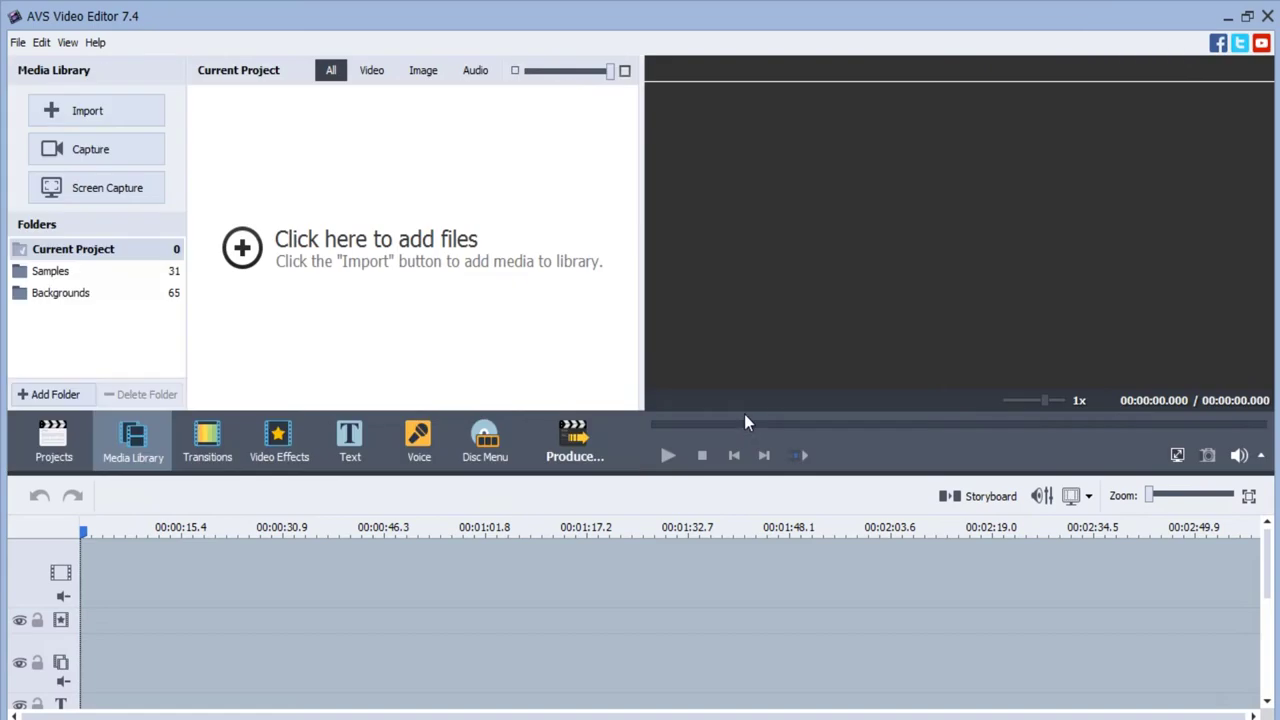
Import all the images and Cannon.mp3 from the ASET folder into the current project's media library.
click(362, 255)
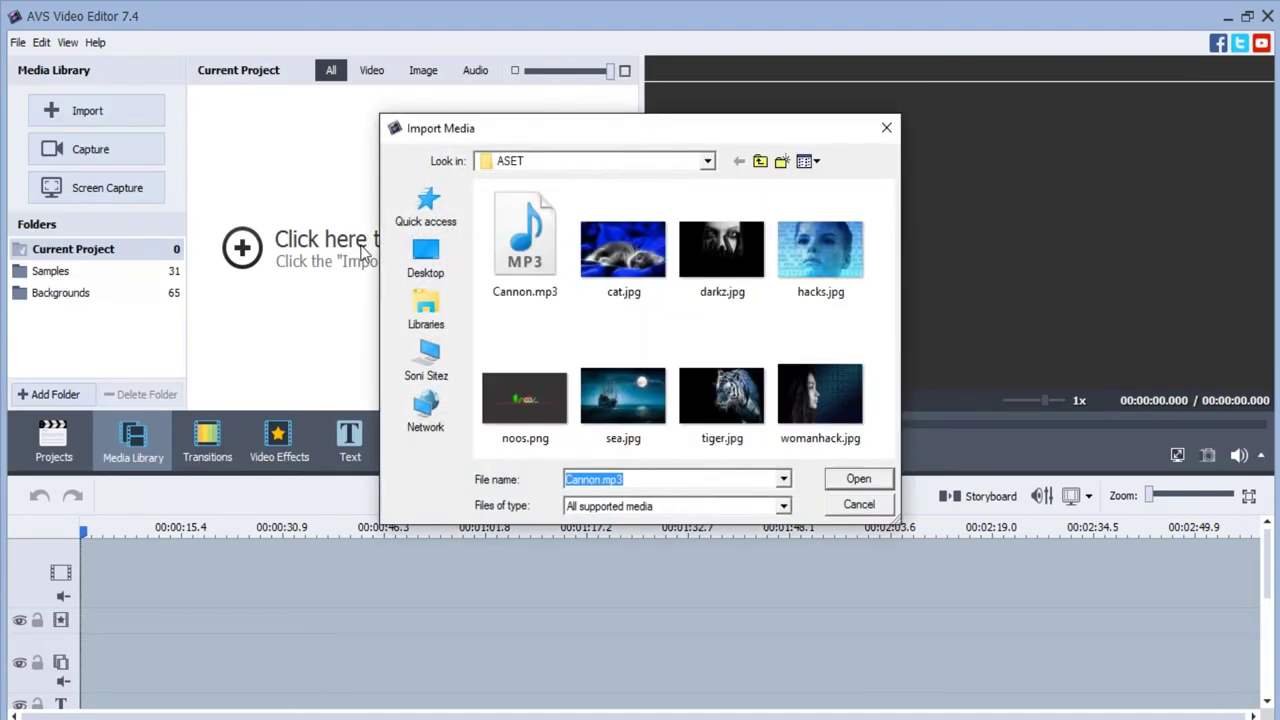
click(527, 268)
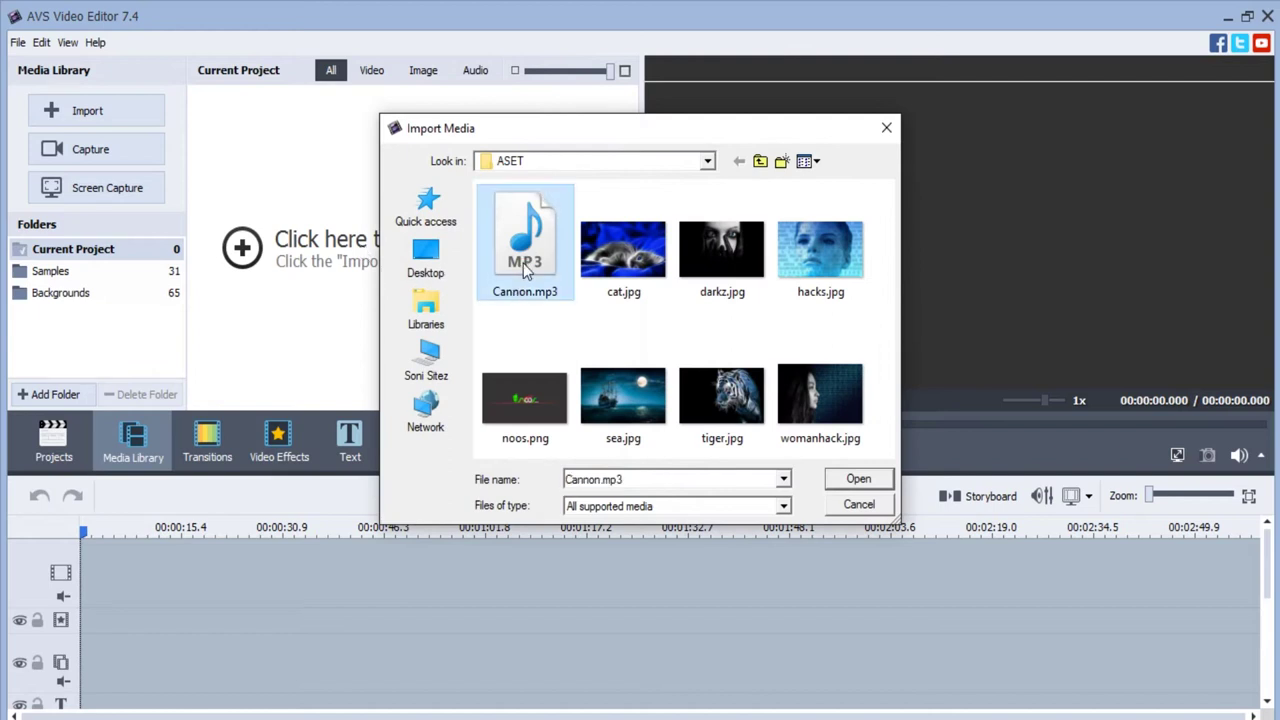
shift+click(820, 395)
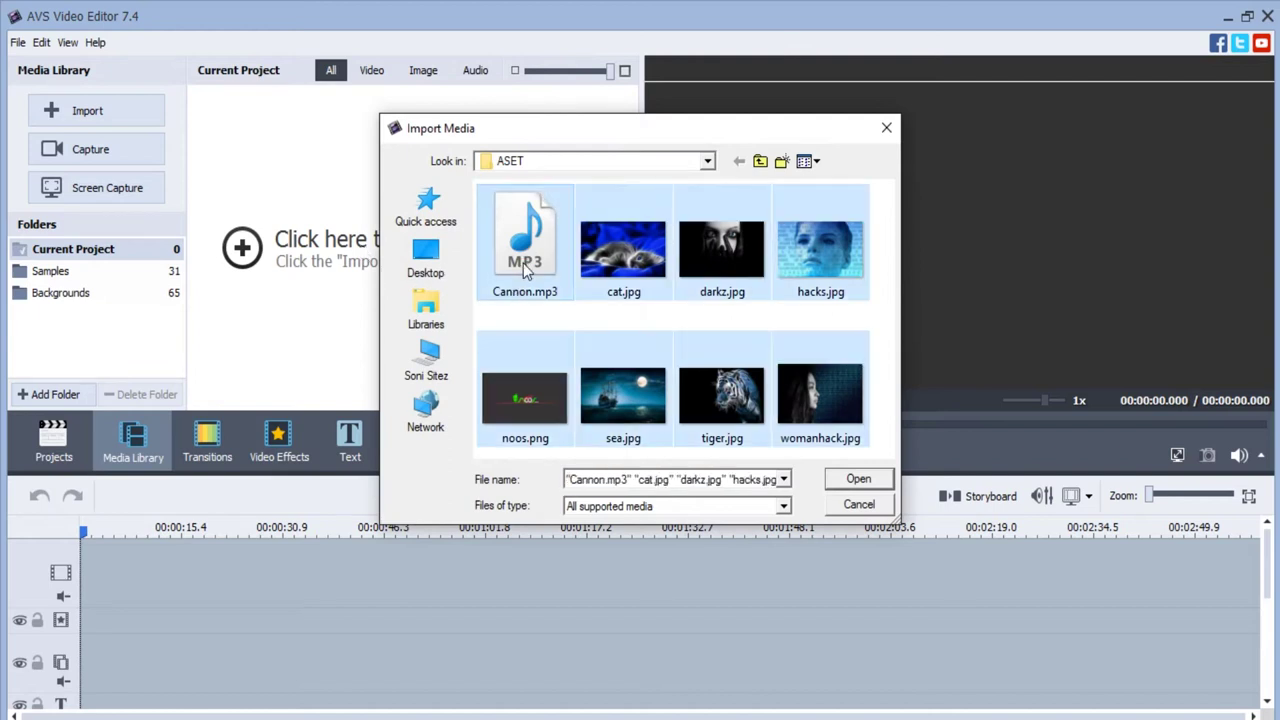
click(857, 479)
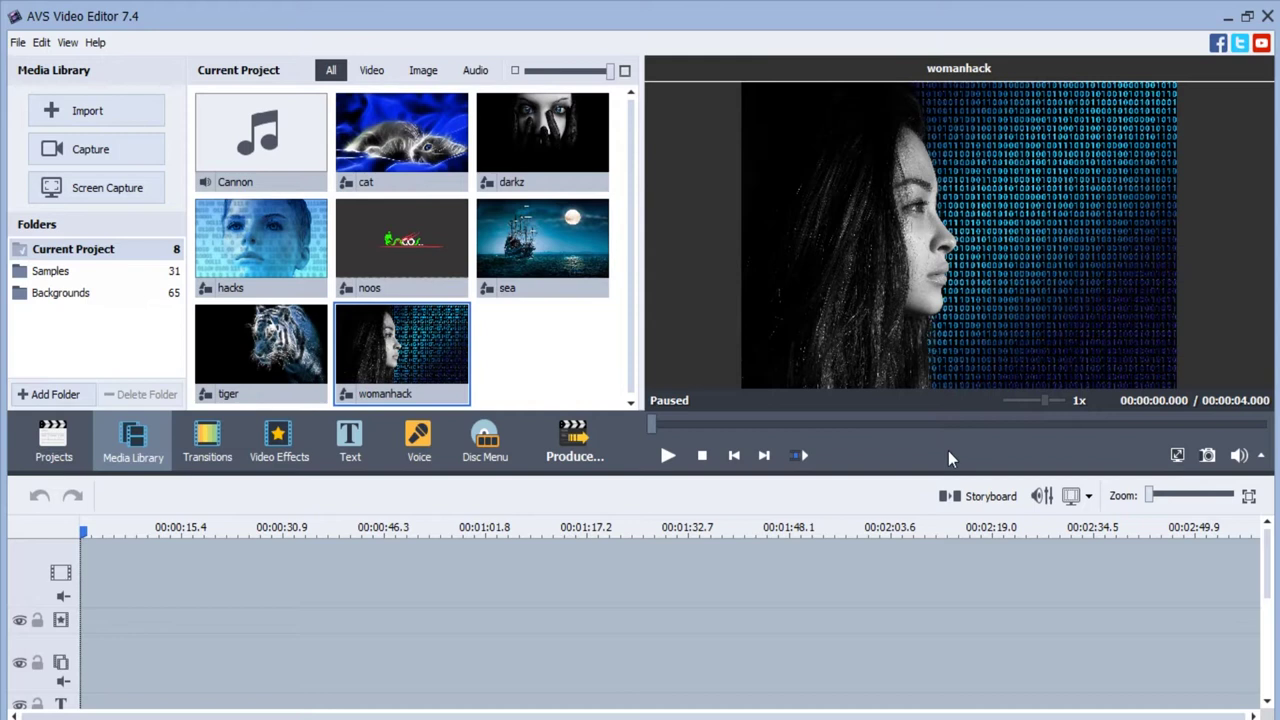
Place the cat and darkz images consecutively on the timeline's main video track, matching the project's aspect ratio to the first file.
click(986, 502)
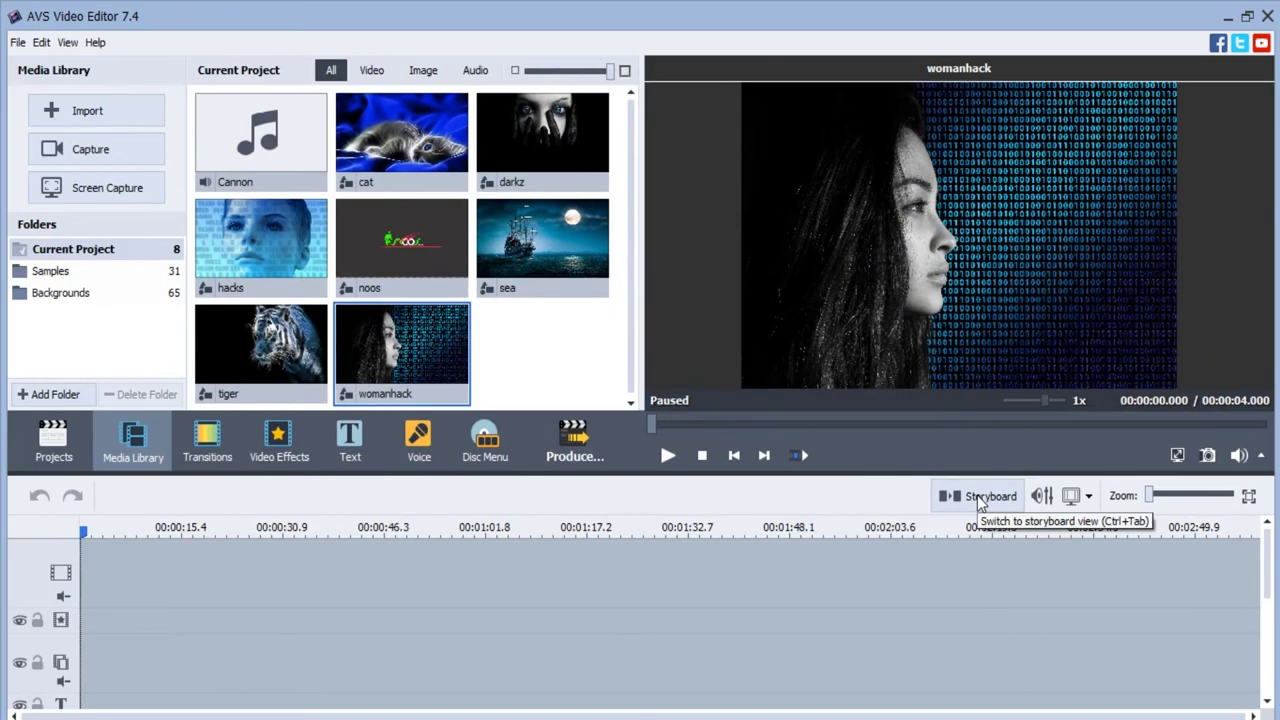
drag(461, 148, 94, 569)
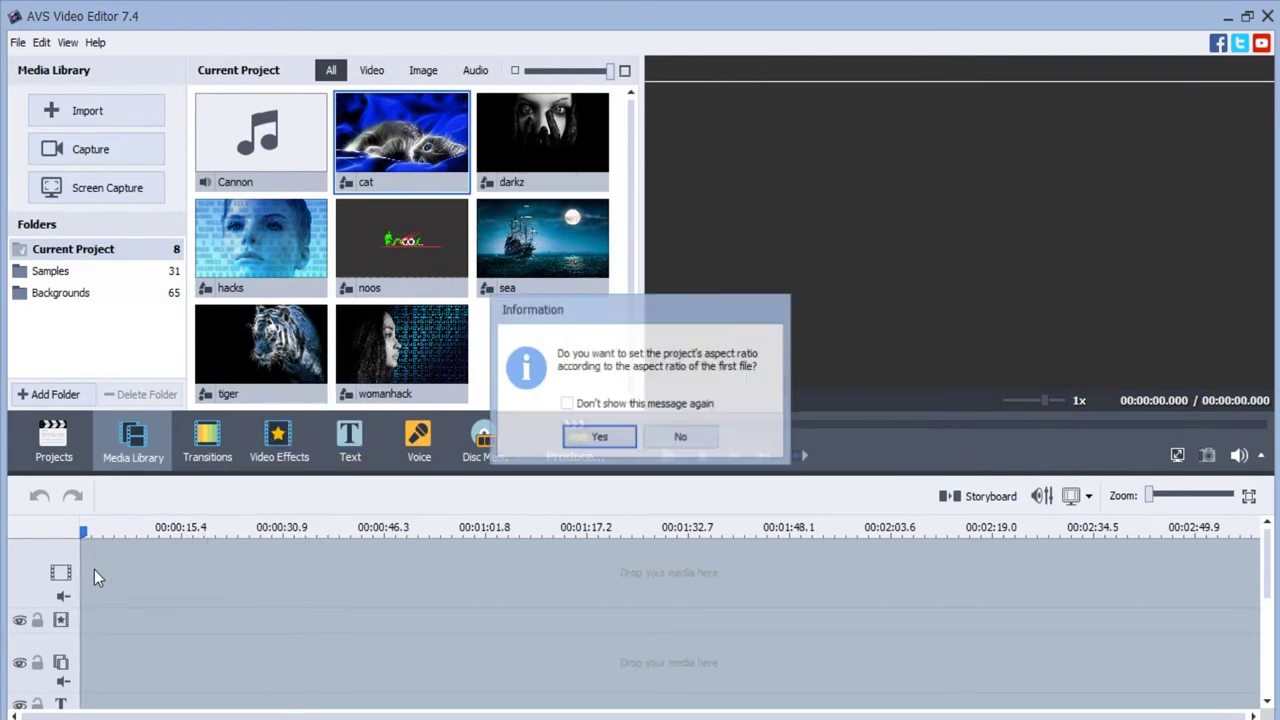
click(599, 438)
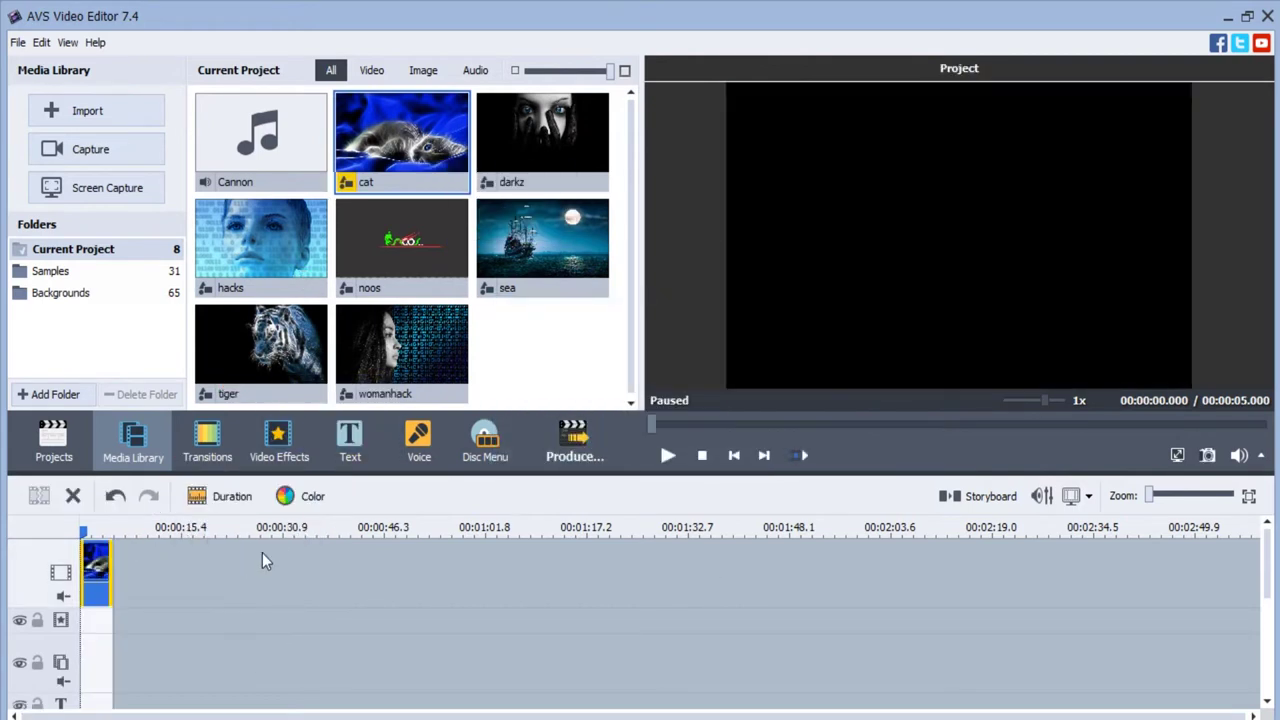
click(540, 165)
drag(540, 165, 147, 575)
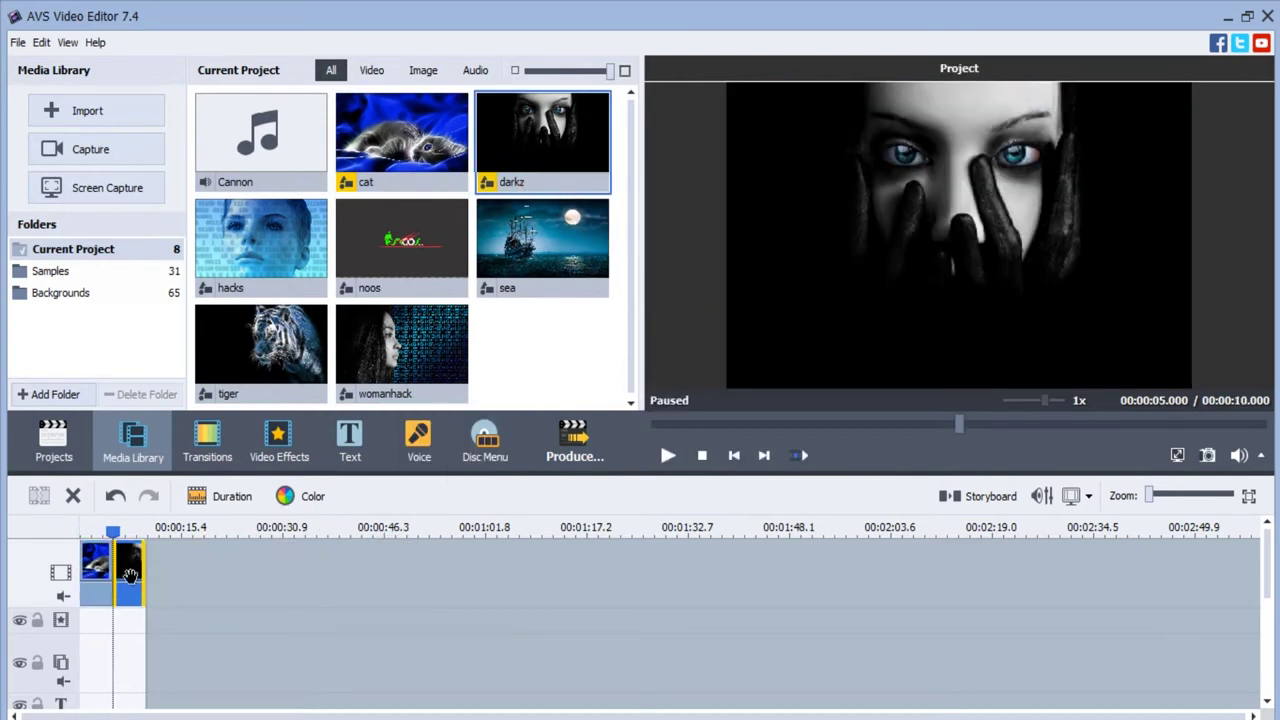
Delete the darkz and cat clips from the timeline.
click(90, 587)
click(124, 587)
click(98, 587)
click(139, 591)
key(Delete)
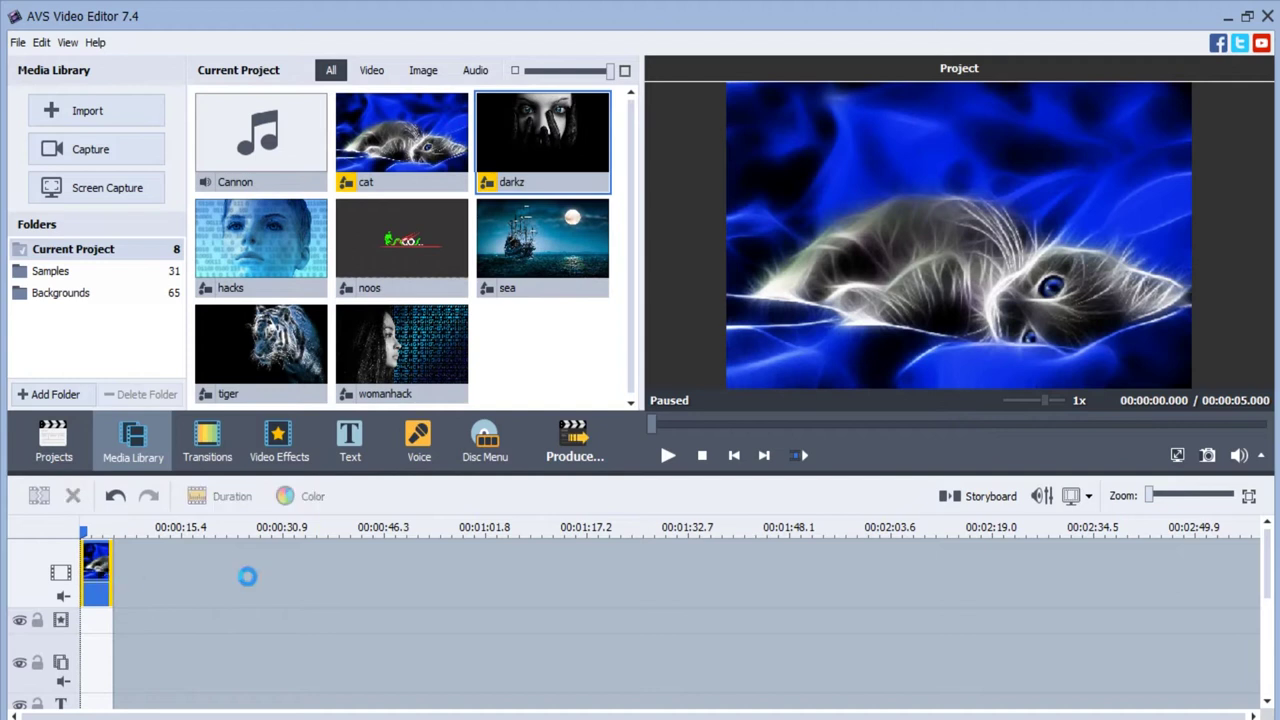
key(Delete)
Switch to storyboard view and place the cat image first, matching the project's aspect ratio to it.
click(980, 497)
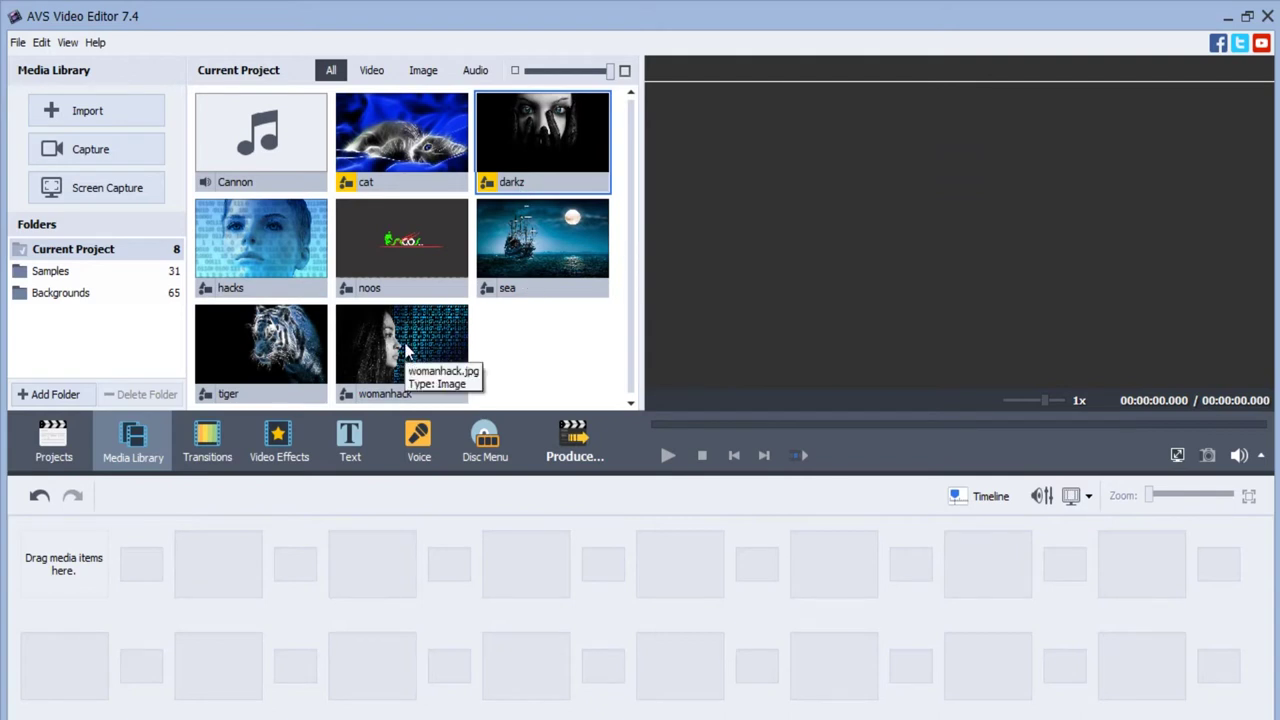
click(441, 150)
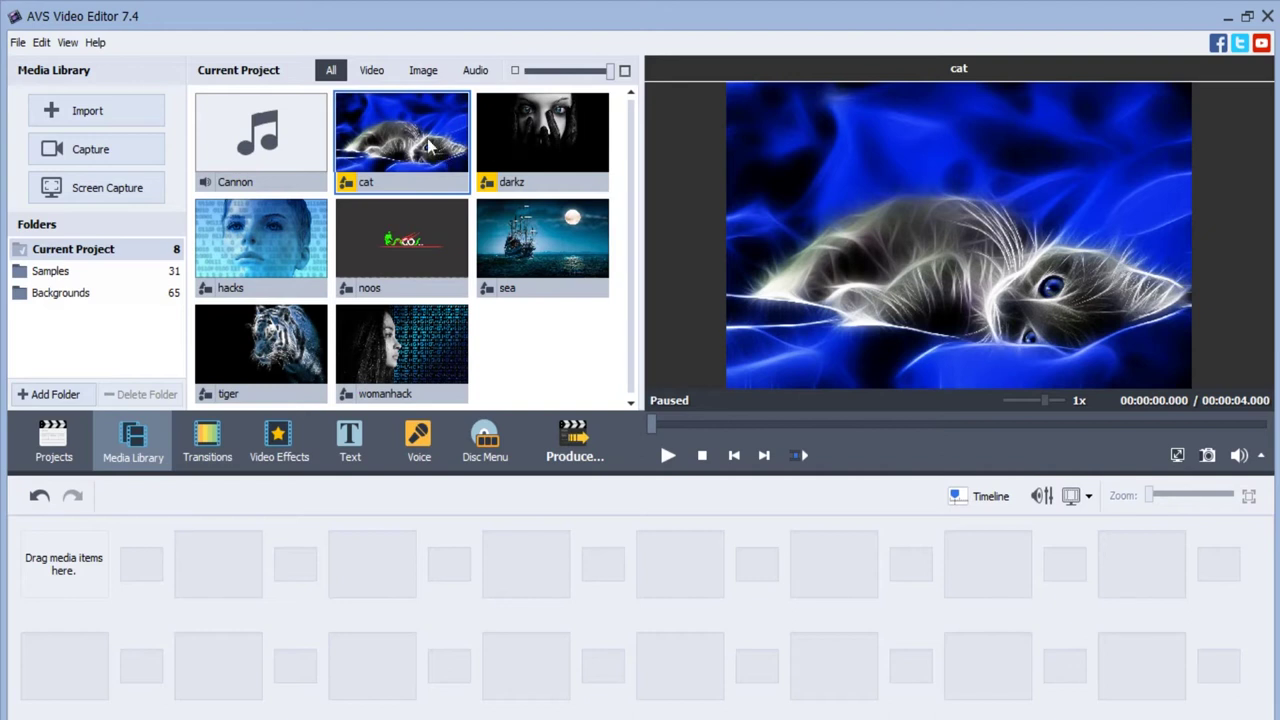
drag(428, 135, 62, 563)
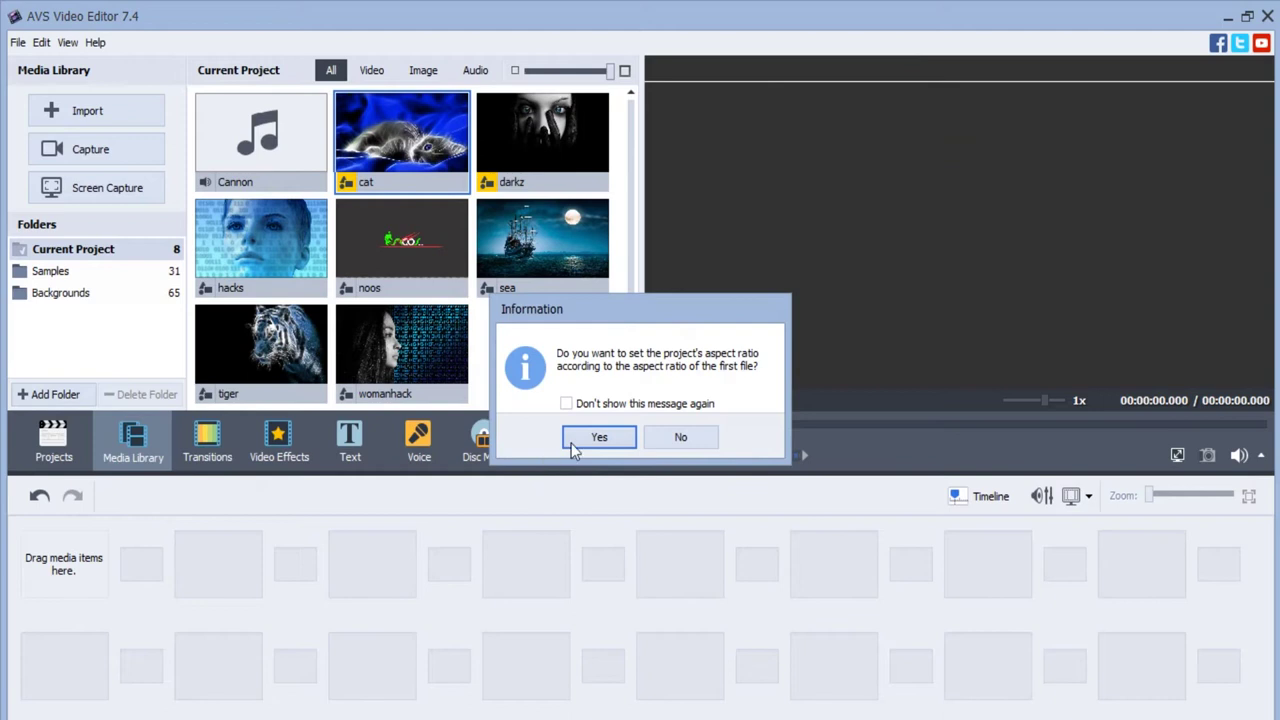
click(575, 440)
Add the darkz, hacks, sea, tiger, womanhack and noos images after cat on the storyboard, in that order.
click(549, 143)
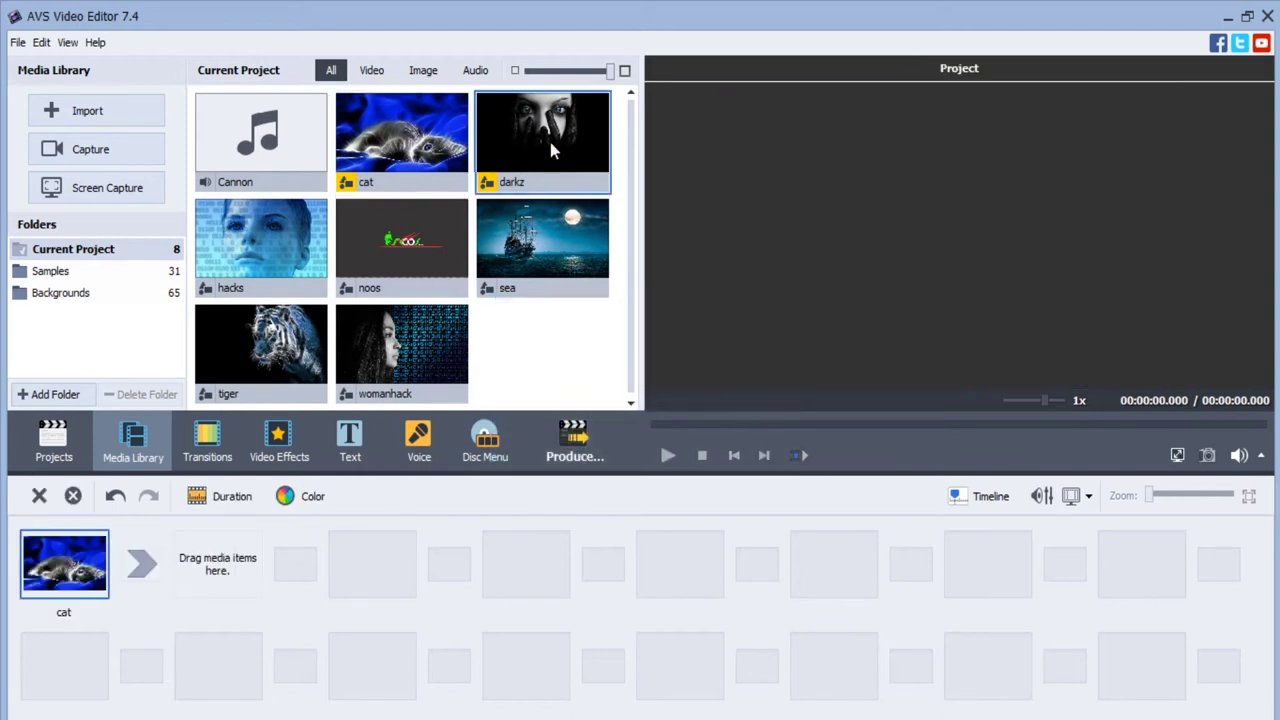
drag(549, 145, 209, 566)
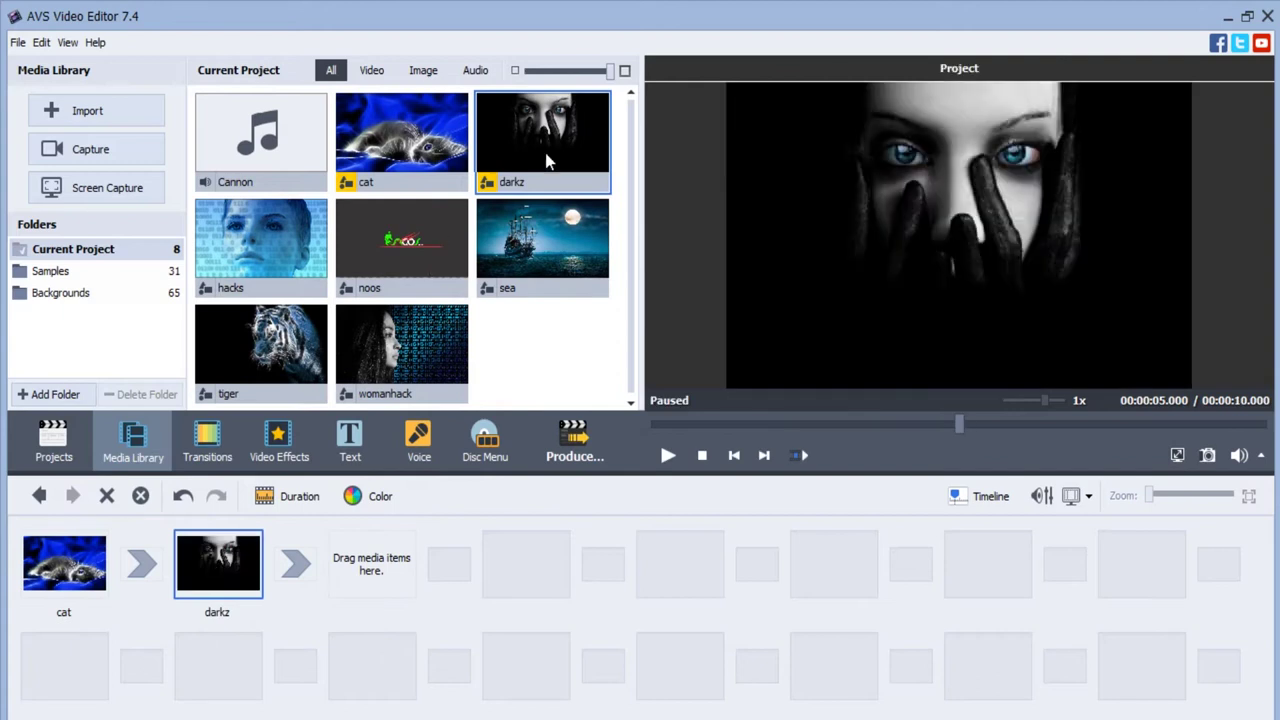
drag(285, 270, 358, 573)
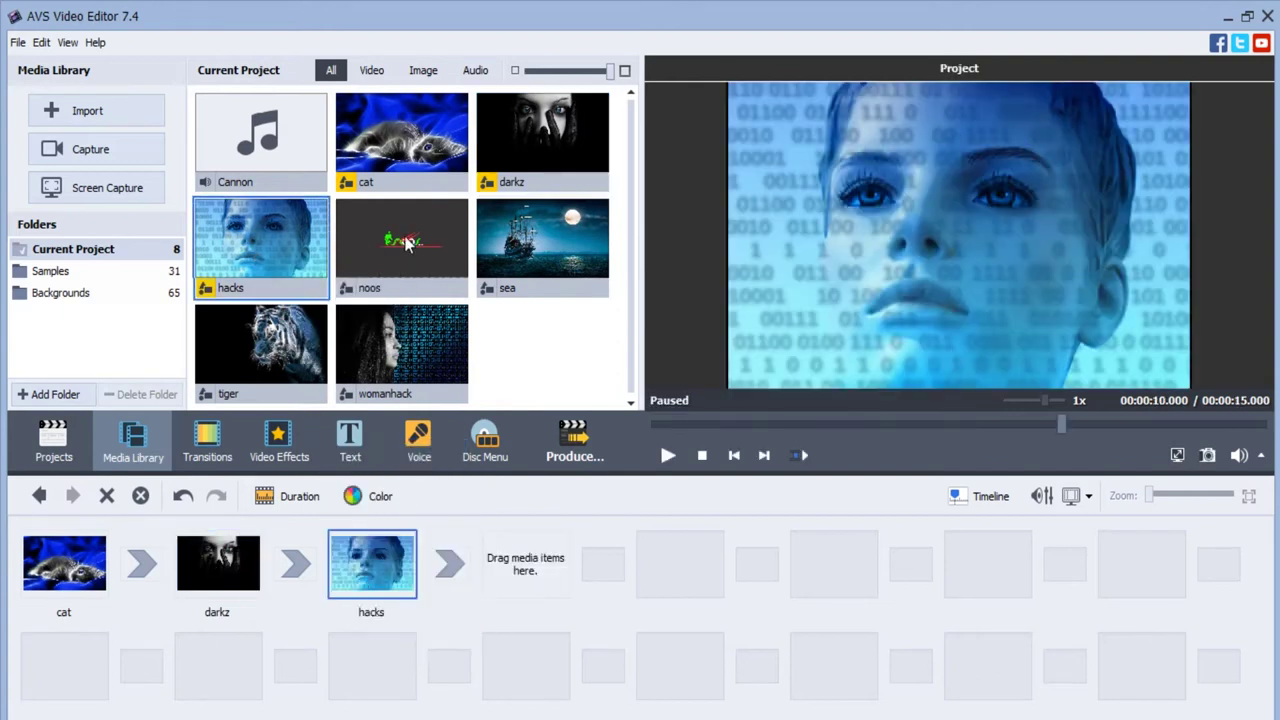
click(412, 240)
drag(505, 250, 507, 567)
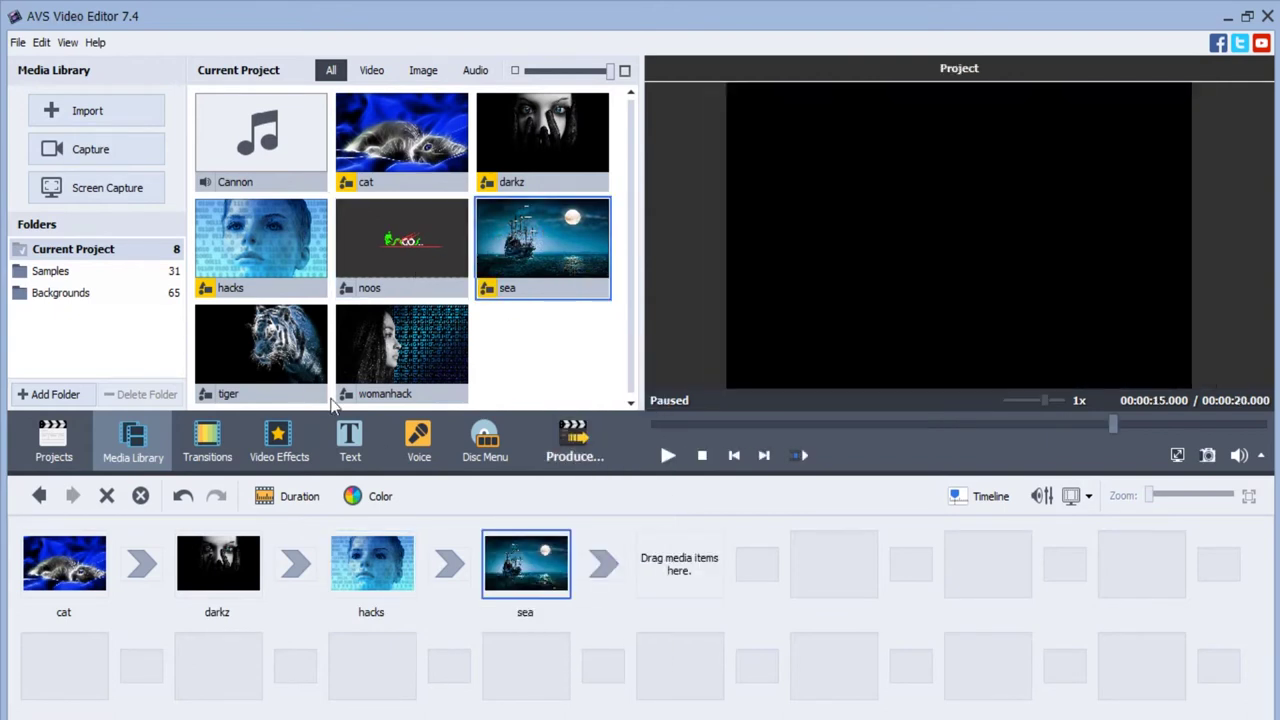
drag(266, 345, 677, 570)
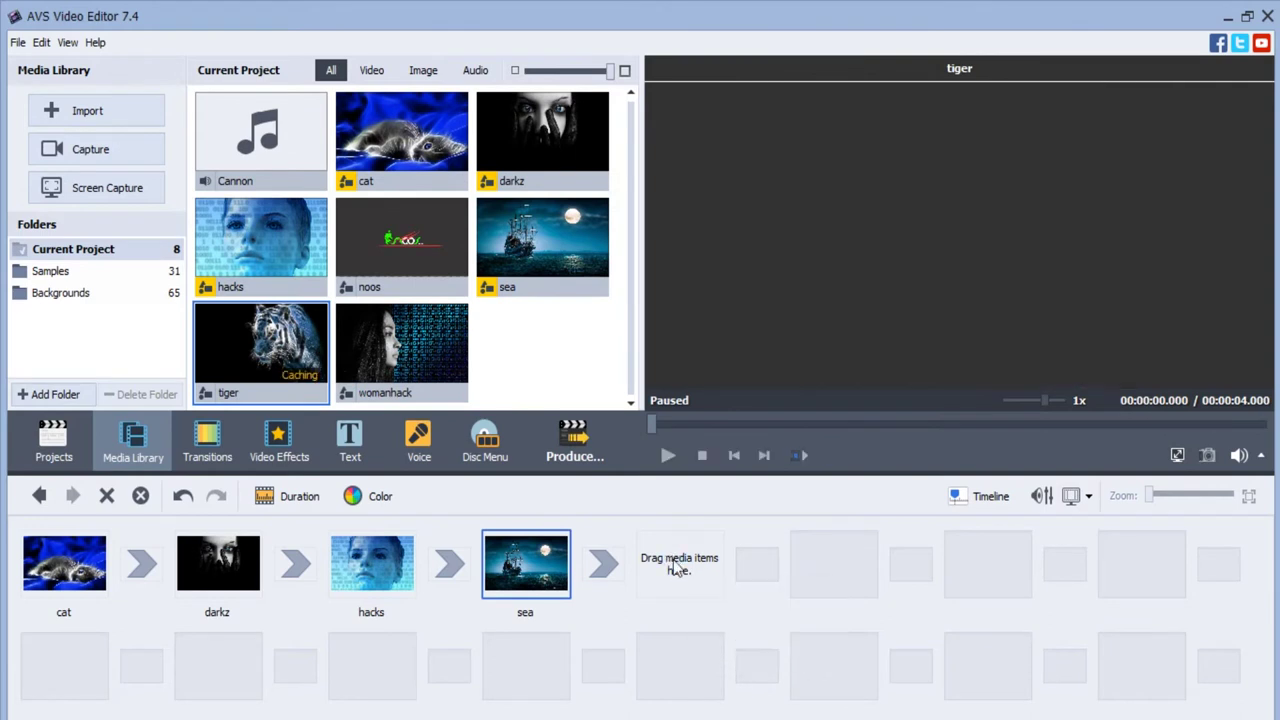
drag(455, 400, 826, 580)
drag(398, 248, 981, 568)
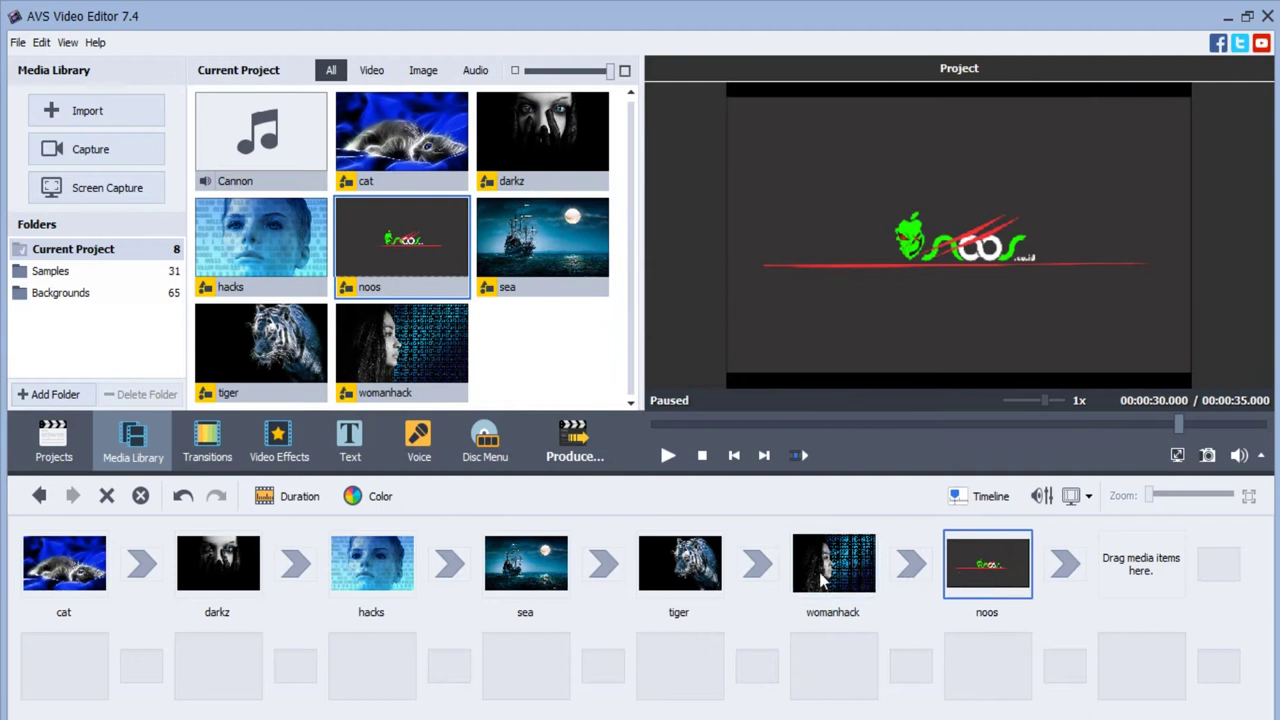
Check the storyboard images from womanhack back to cat and play part of the project preview.
click(822, 572)
click(690, 565)
click(558, 562)
click(378, 558)
click(220, 562)
click(88, 566)
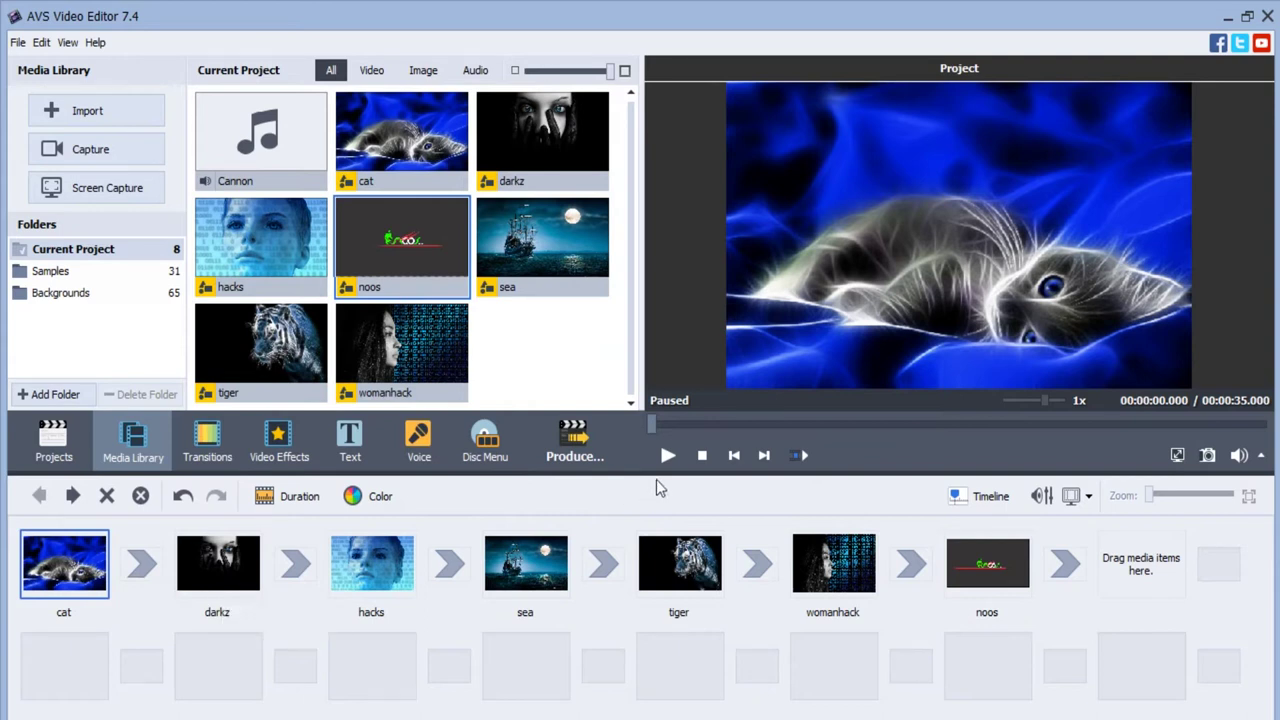
click(668, 456)
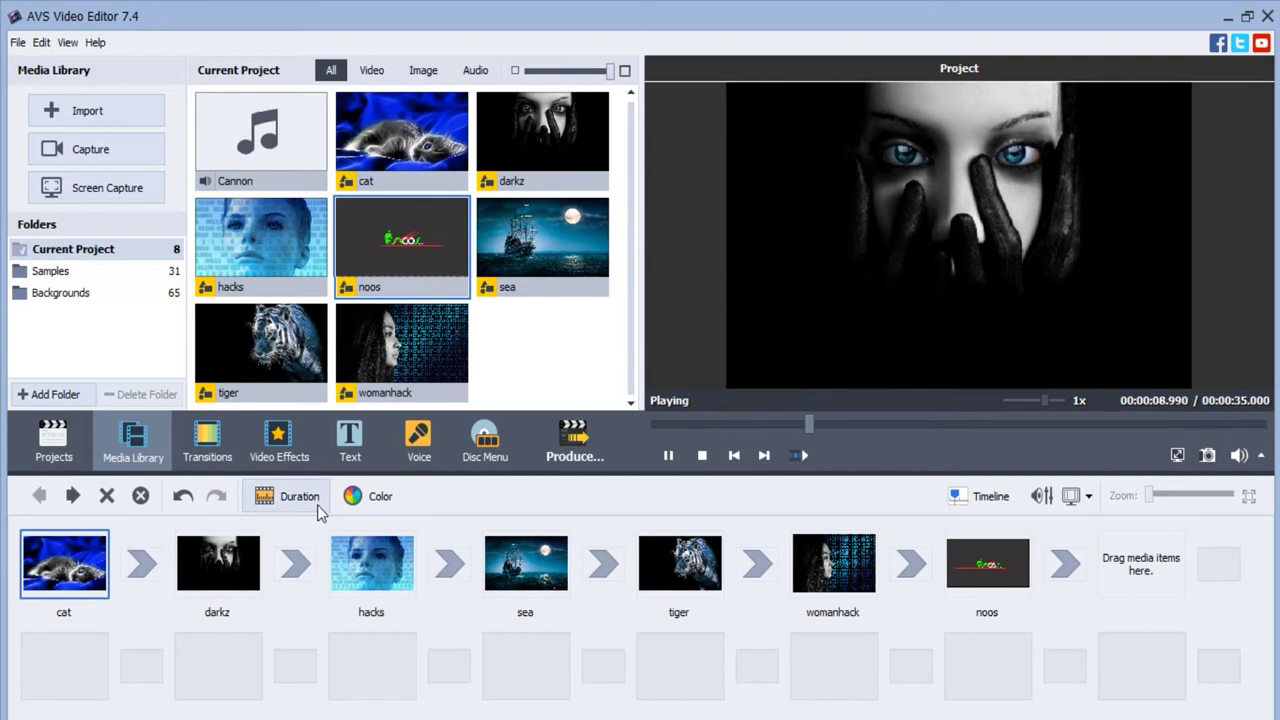
click(666, 458)
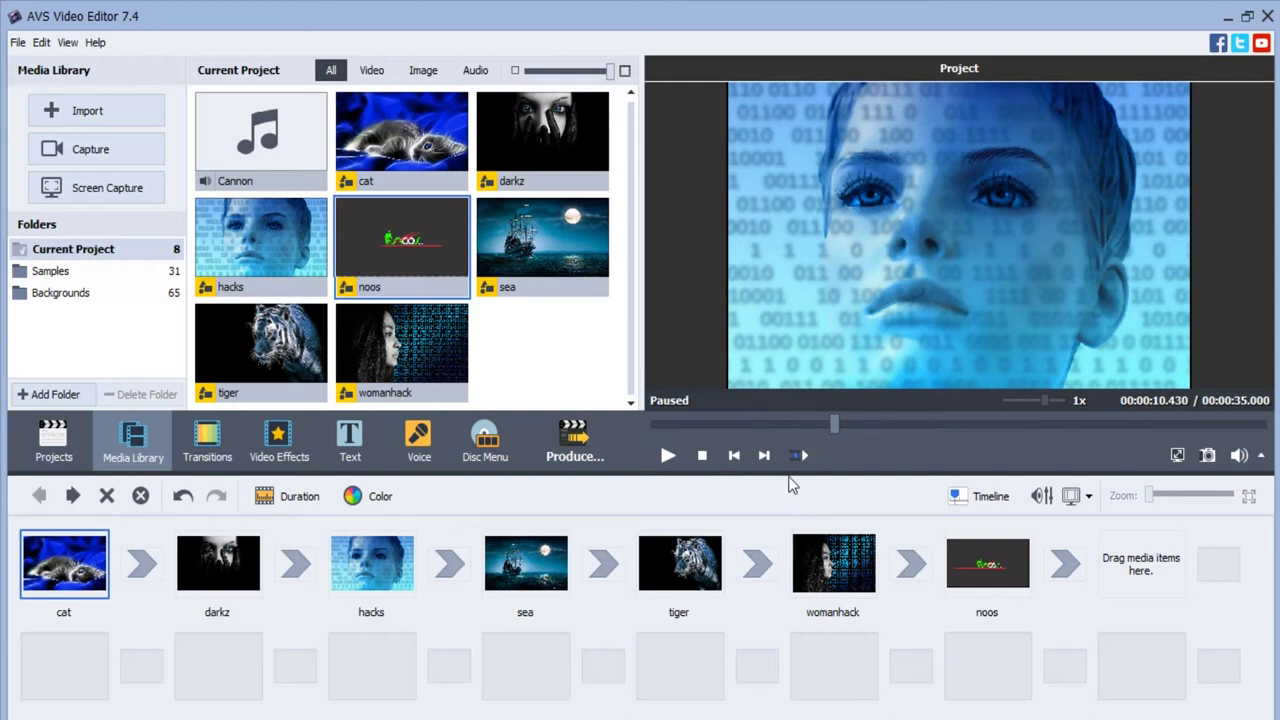
Insert the Game Tile 7x7 Consecutive transition from the Puzzle category between cat and darkz.
click(207, 448)
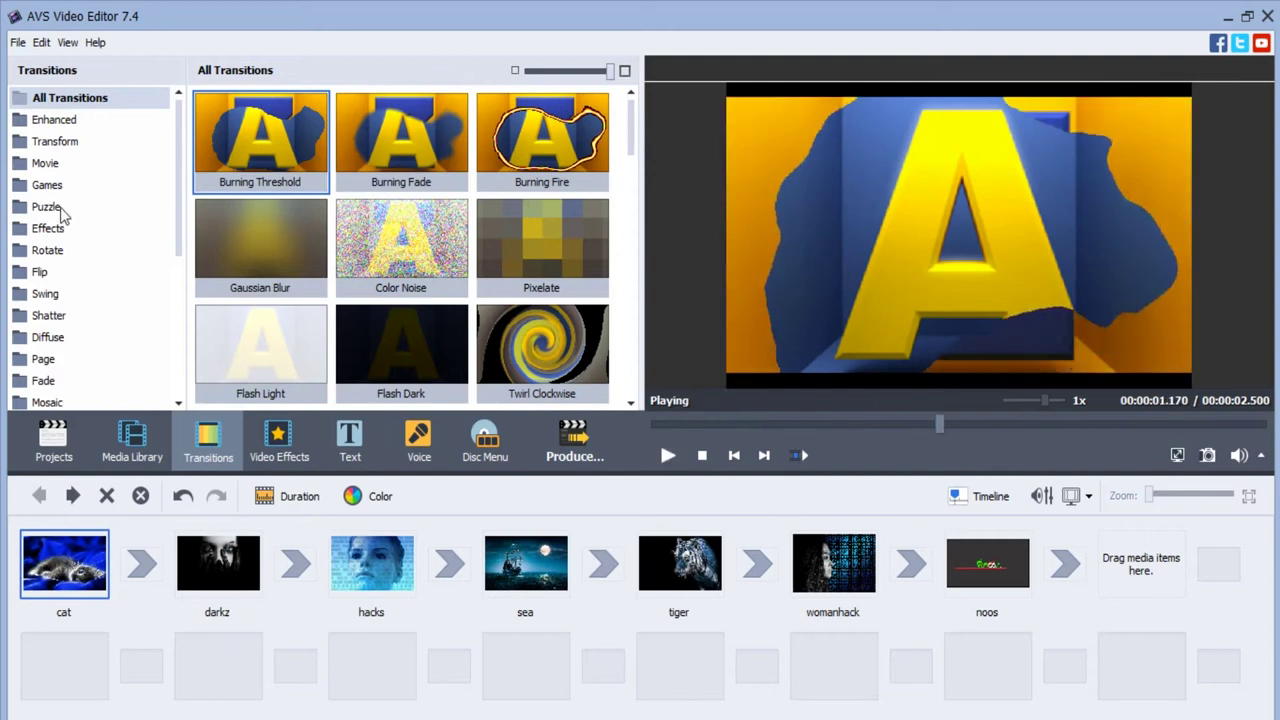
click(49, 207)
click(55, 230)
click(48, 274)
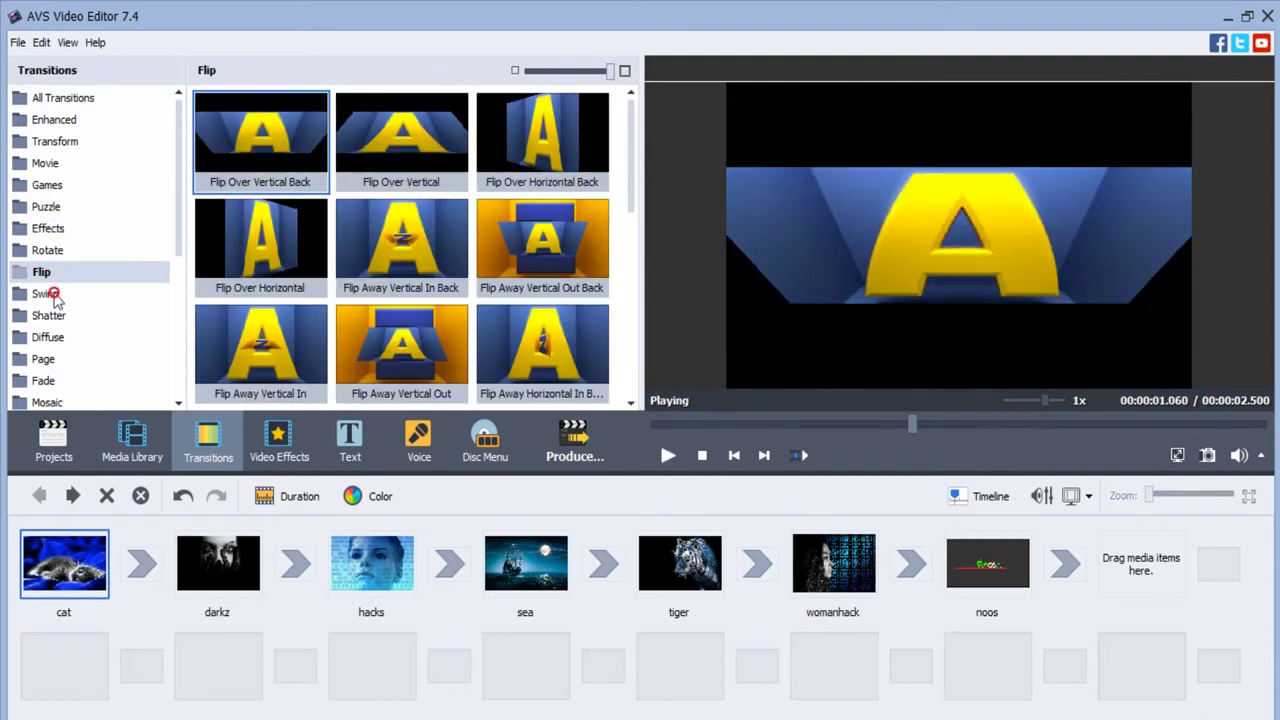
click(55, 297)
click(57, 207)
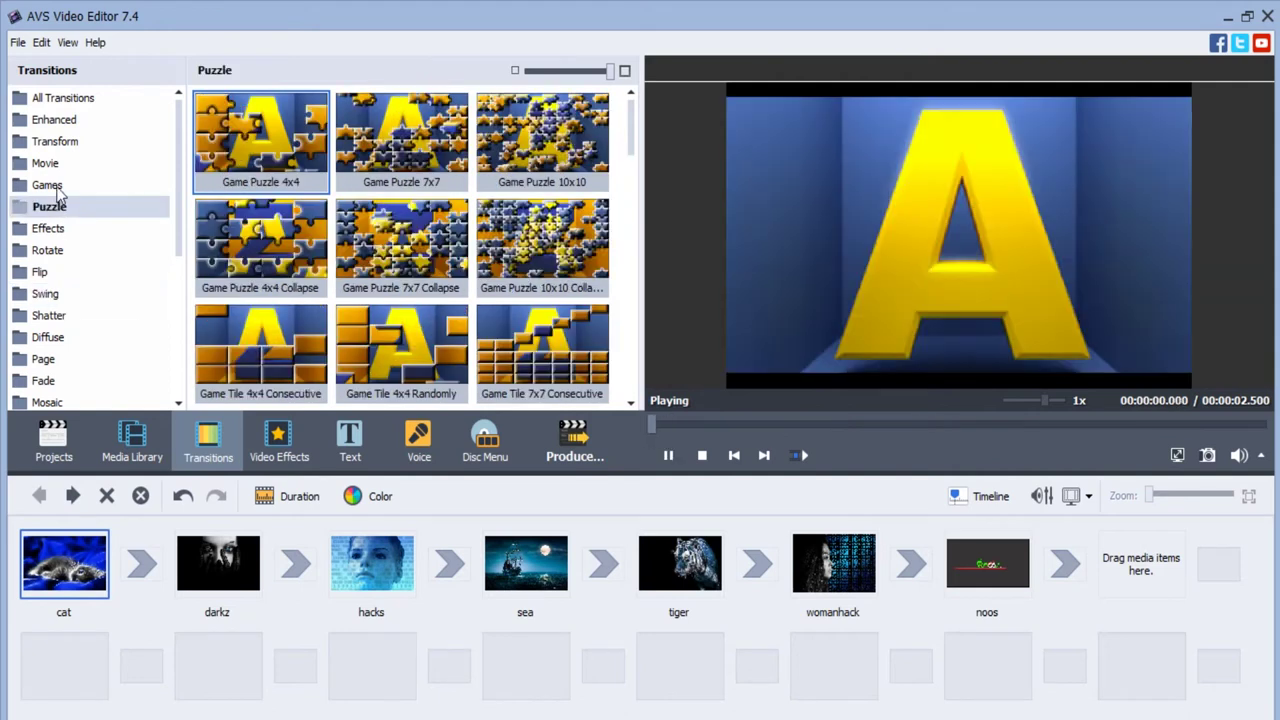
click(52, 185)
click(47, 207)
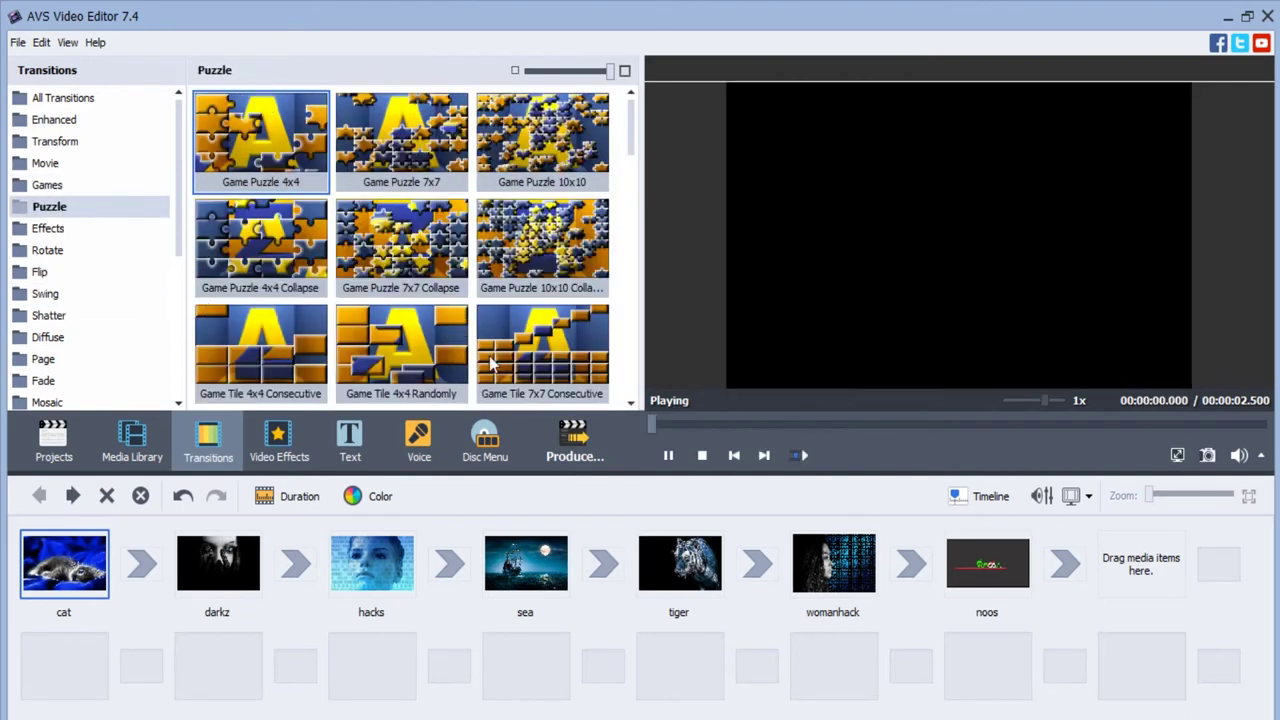
click(560, 345)
drag(560, 345, 143, 570)
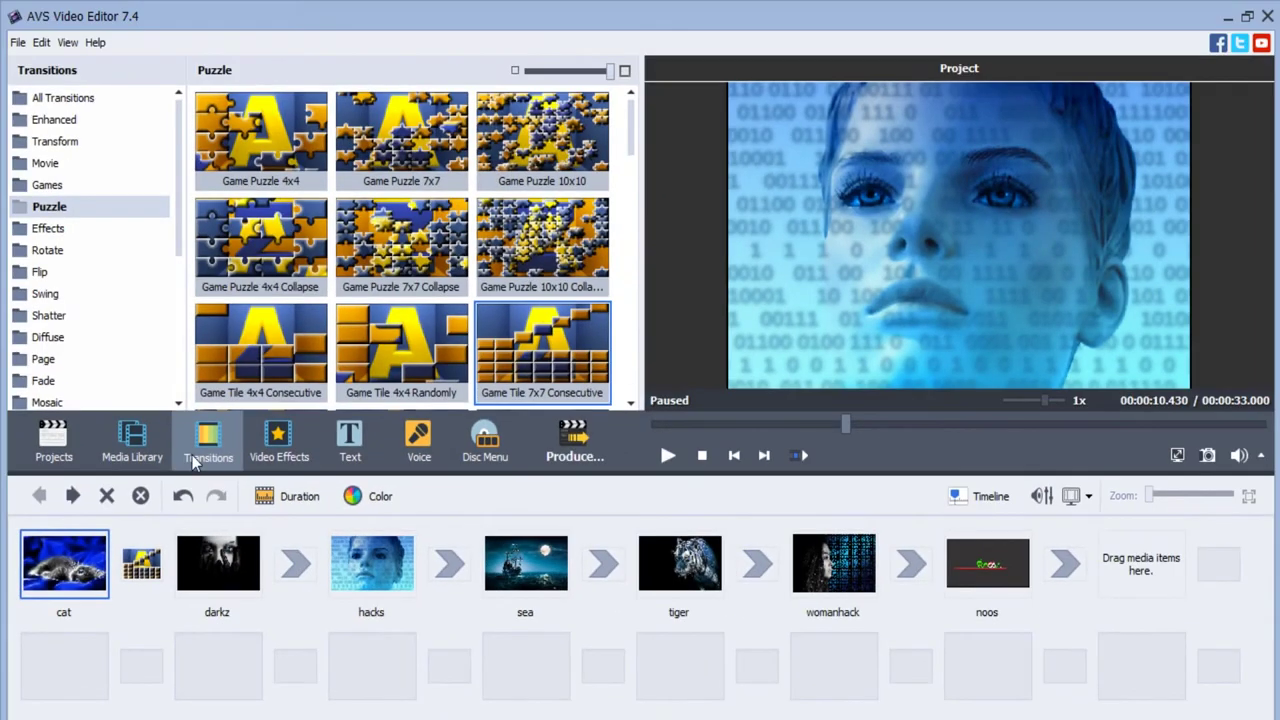
Insert the Flip Away Vertical In Back transition between darkz and hacks, and Flip Out Boxes Vertical between hacks and sea.
click(40, 272)
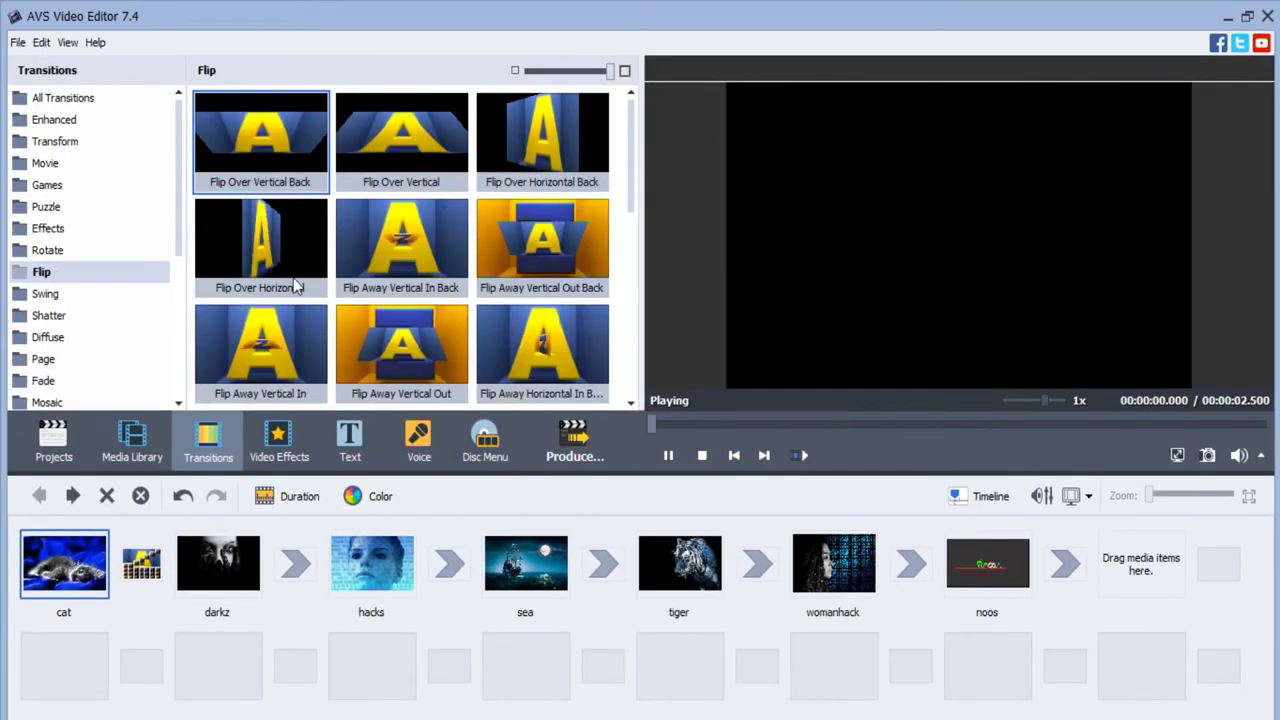
drag(435, 248, 296, 564)
drag(631, 198, 626, 352)
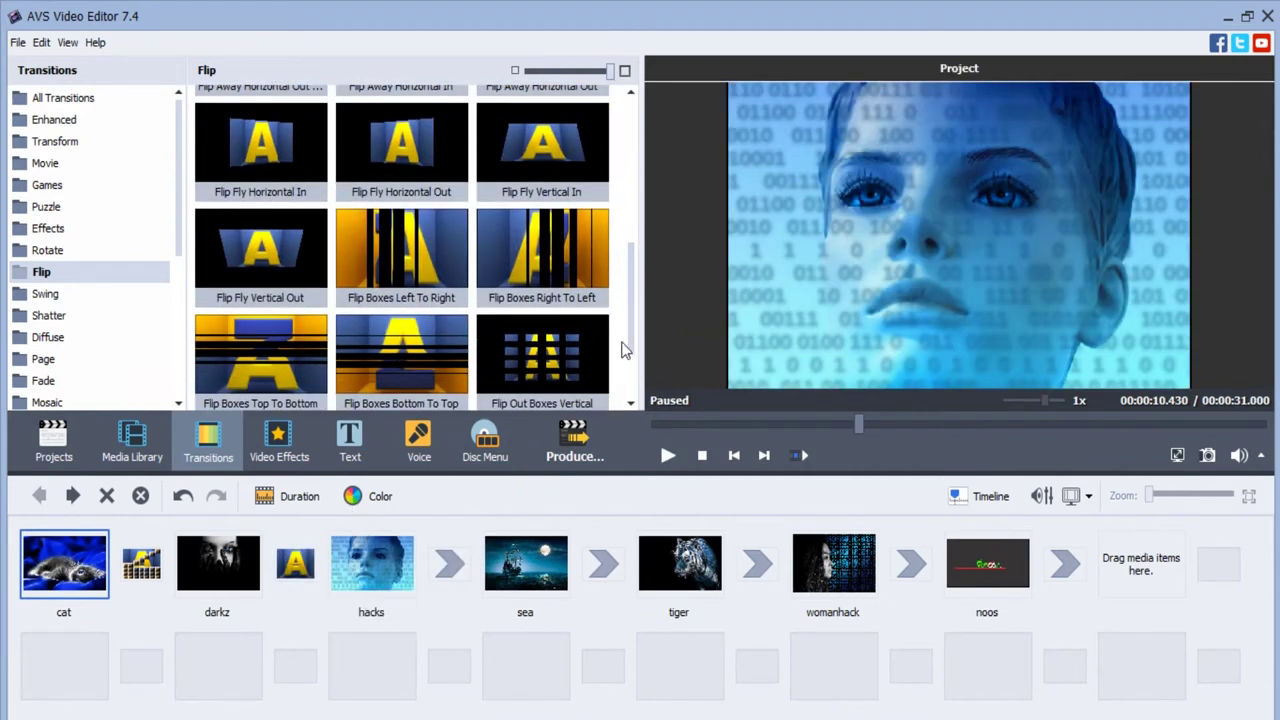
drag(540, 355, 449, 564)
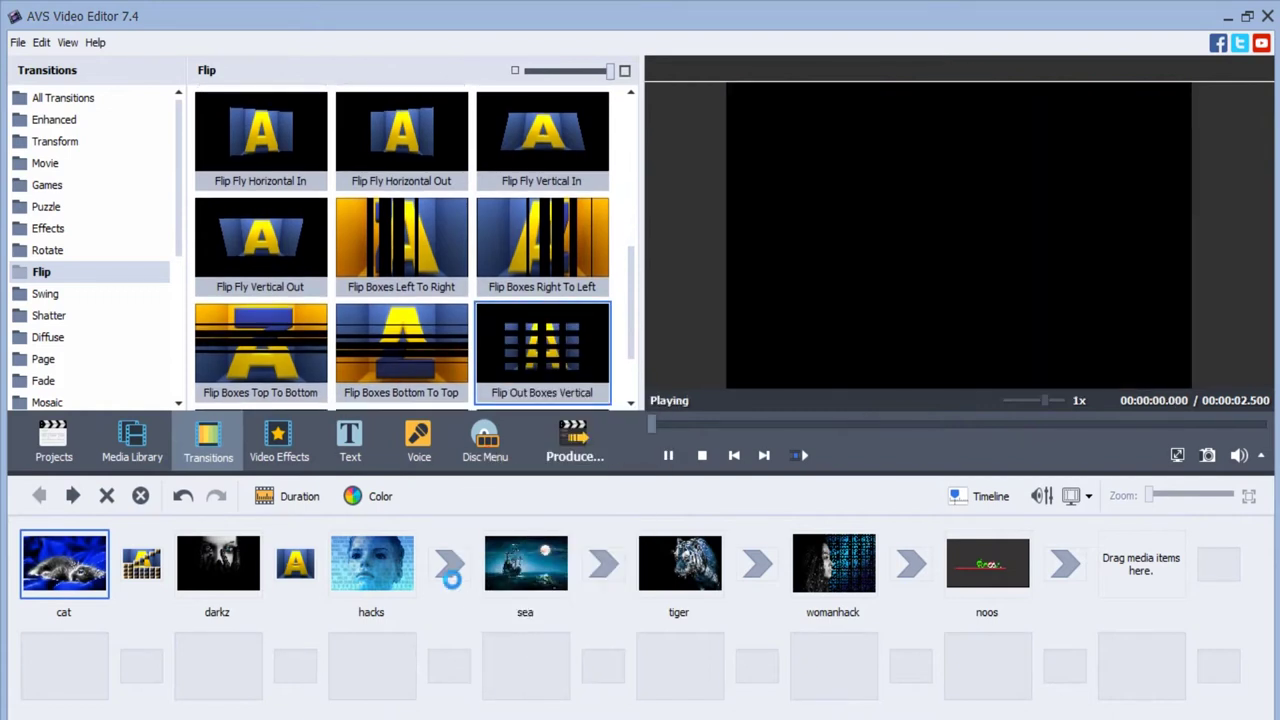
Insert the Transform transitions Twirl Reverse Zoom In between sea and tiger, and Ripple Outside between tiger and womanhack.
drag(631, 320, 628, 357)
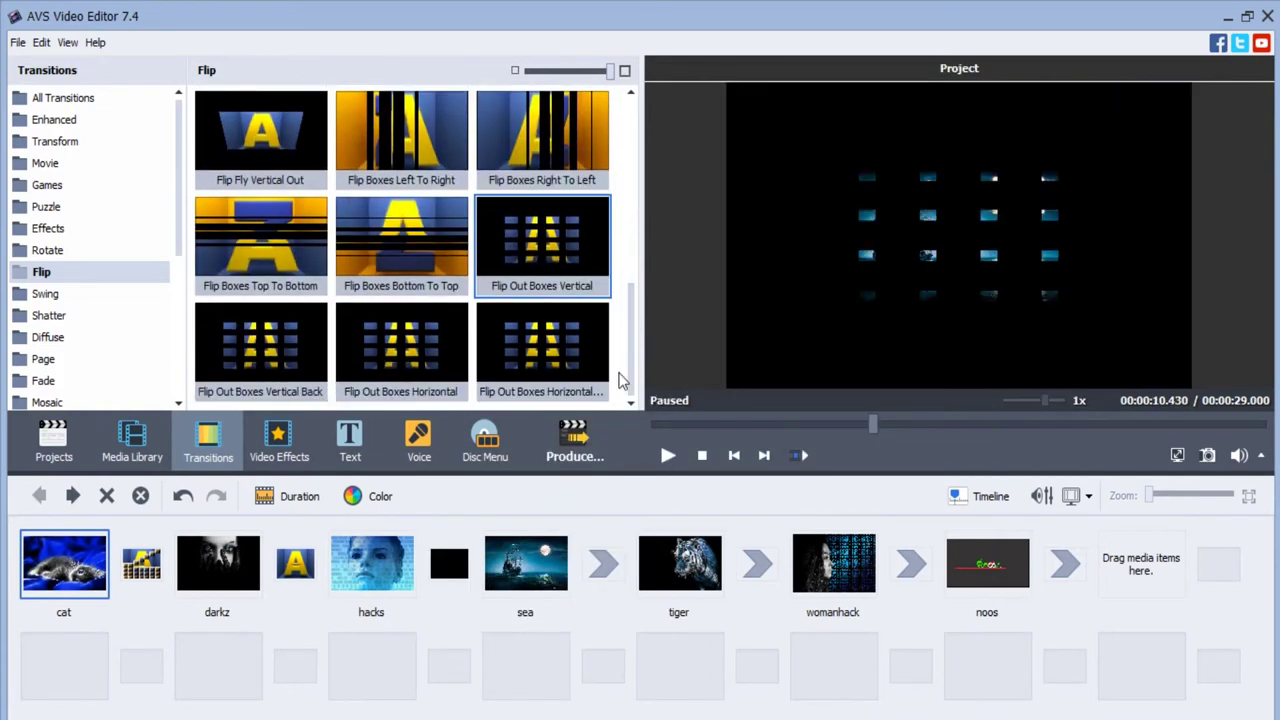
click(52, 189)
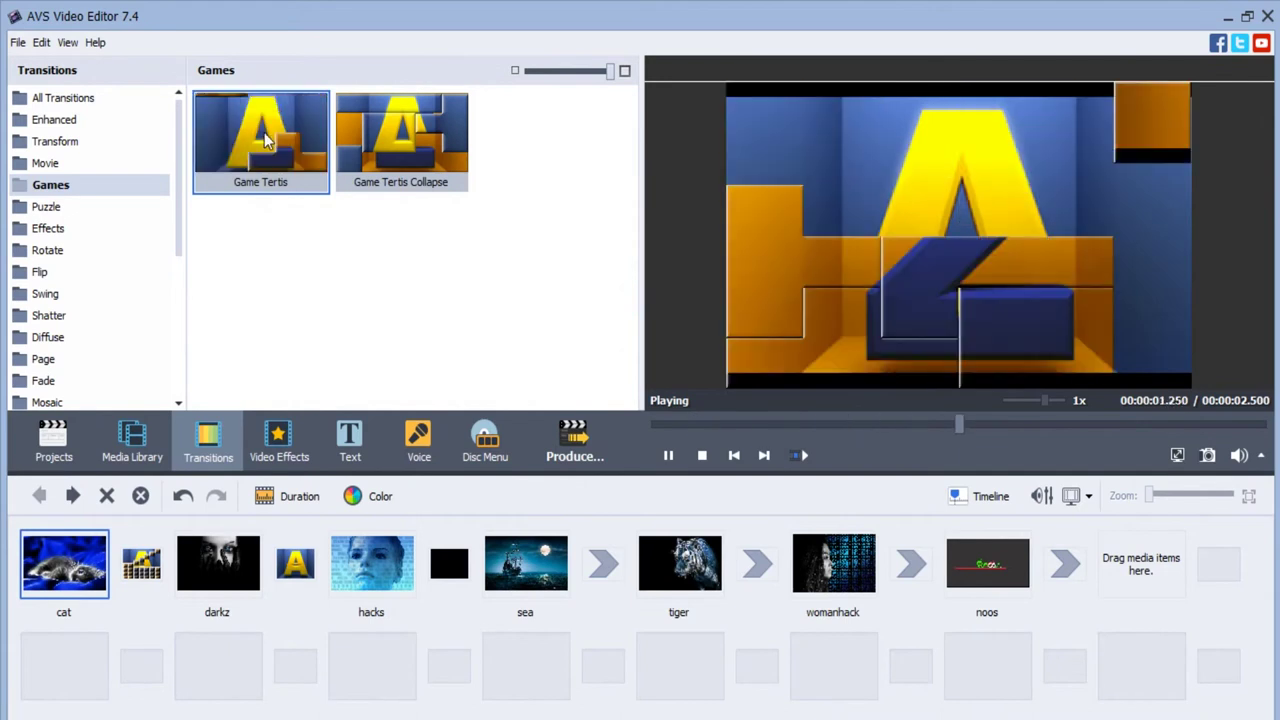
click(104, 143)
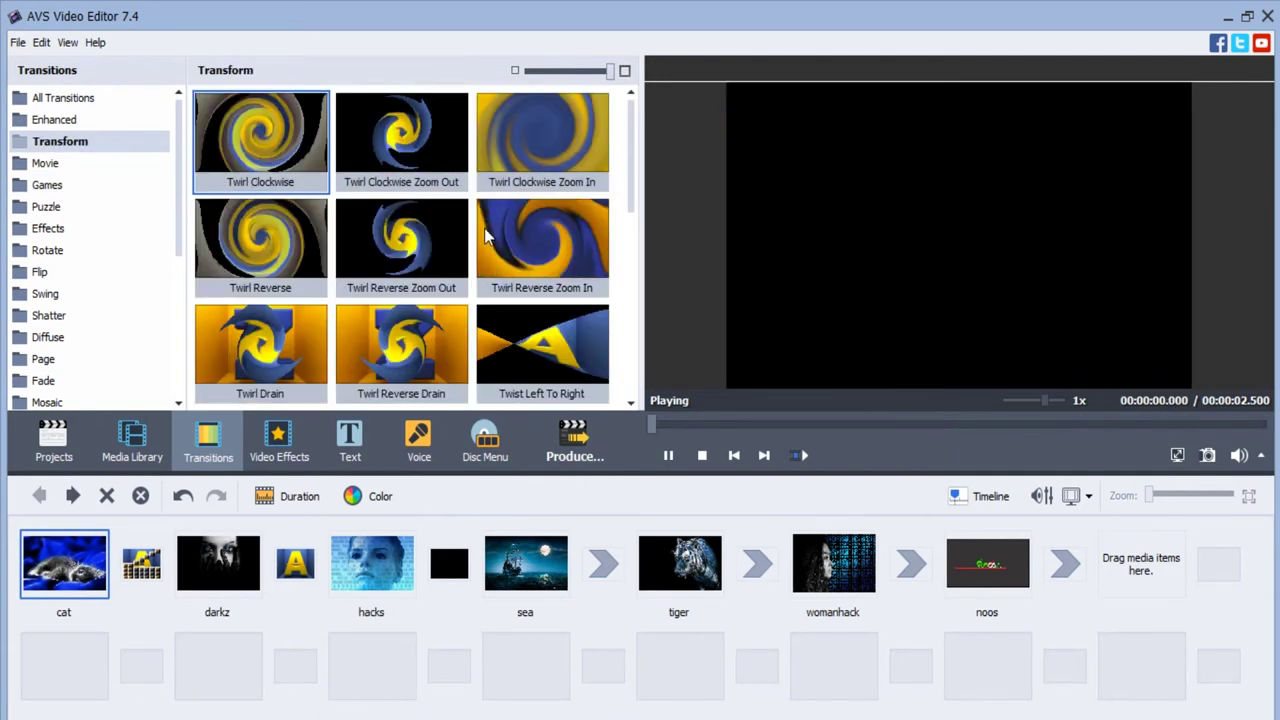
click(527, 235)
drag(533, 305, 597, 563)
drag(631, 209, 632, 352)
drag(401, 305, 757, 578)
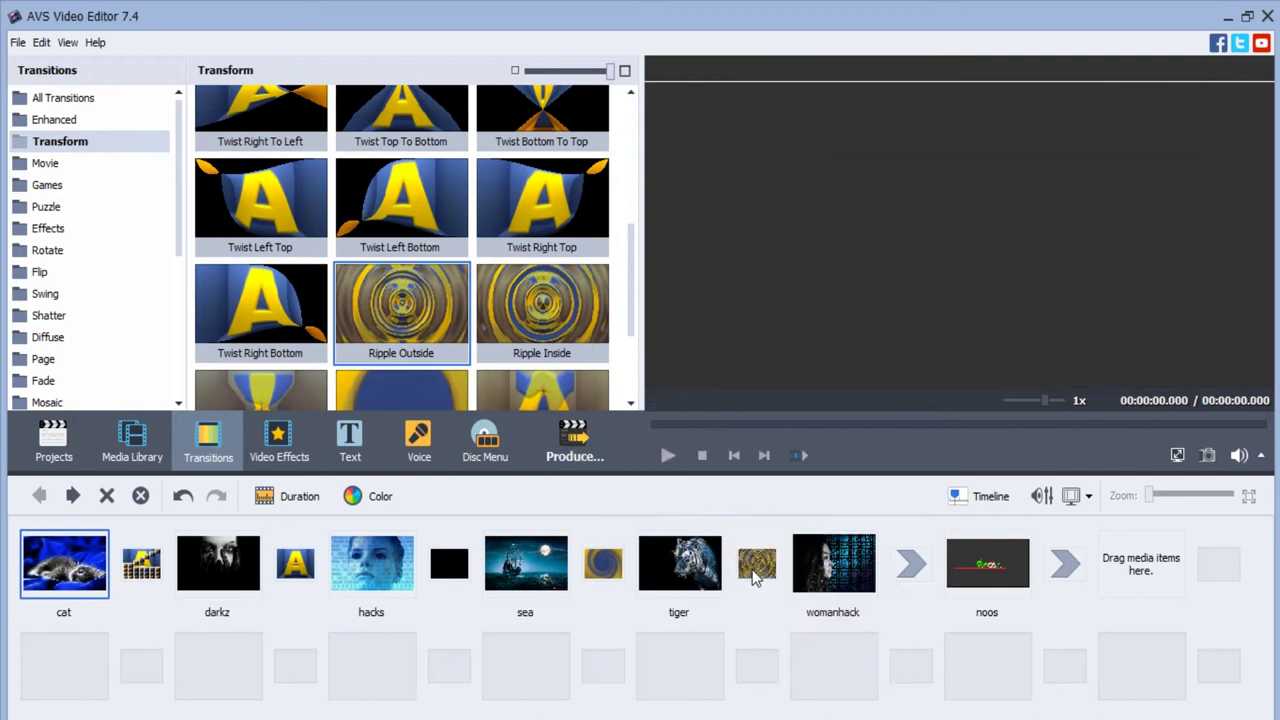
Insert the Mosaic Counterclockwise transition from the Mosaic category between womanhack and noos.
click(70, 342)
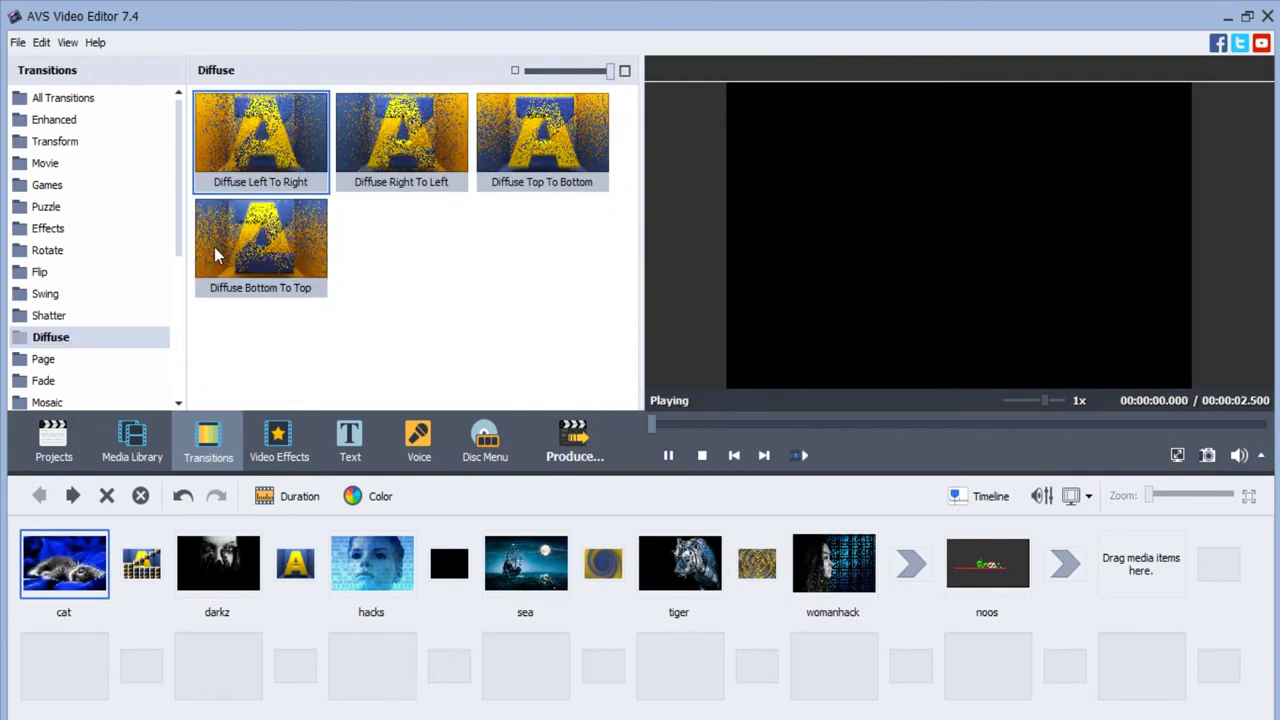
drag(177, 240, 174, 330)
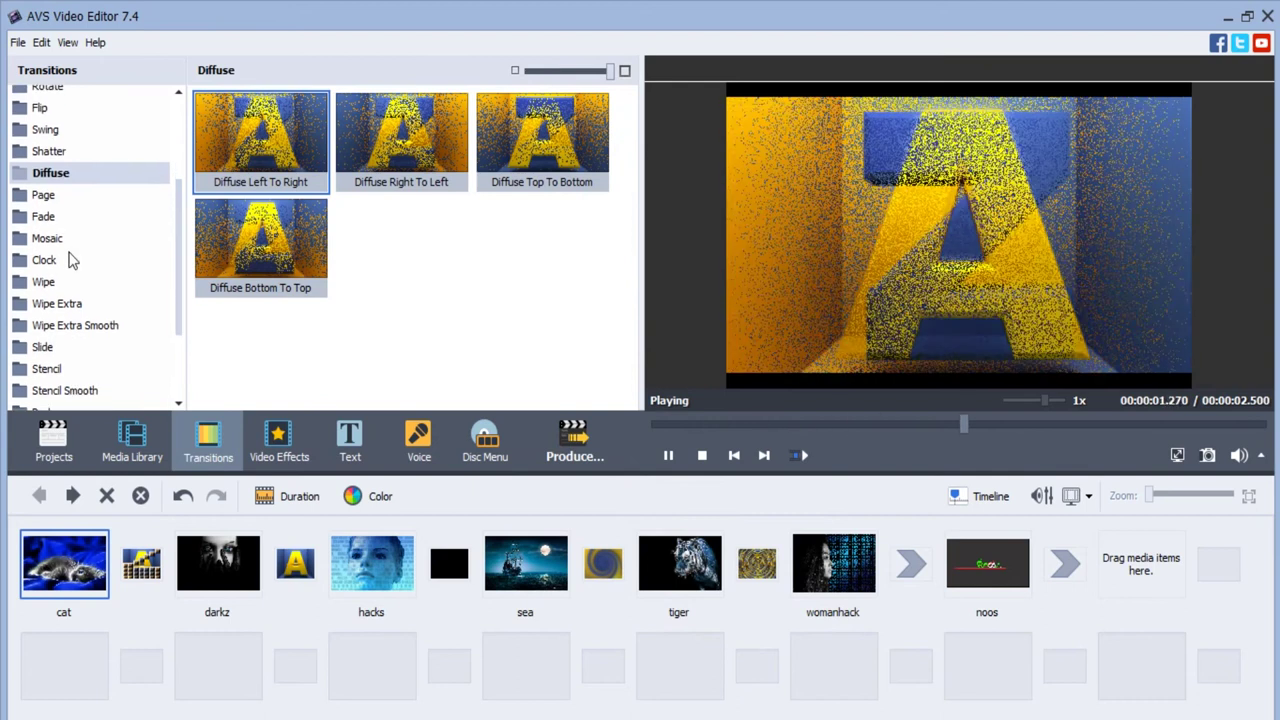
click(63, 243)
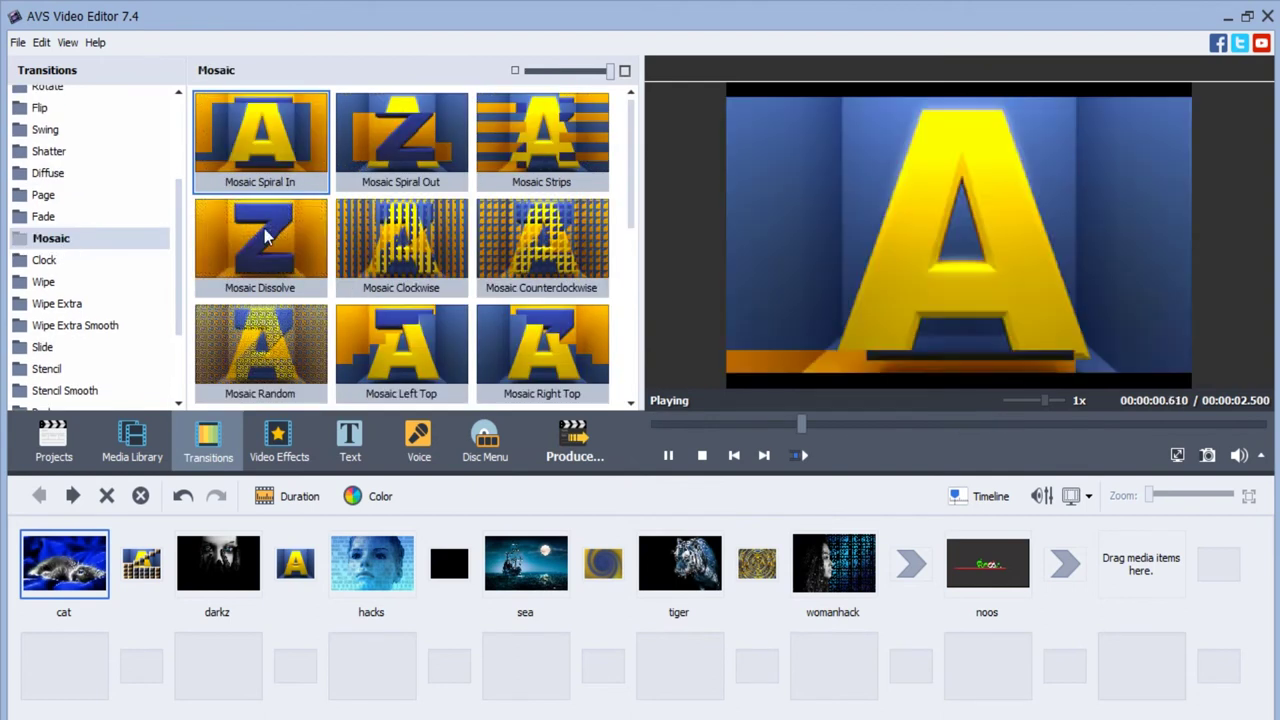
drag(567, 263, 905, 563)
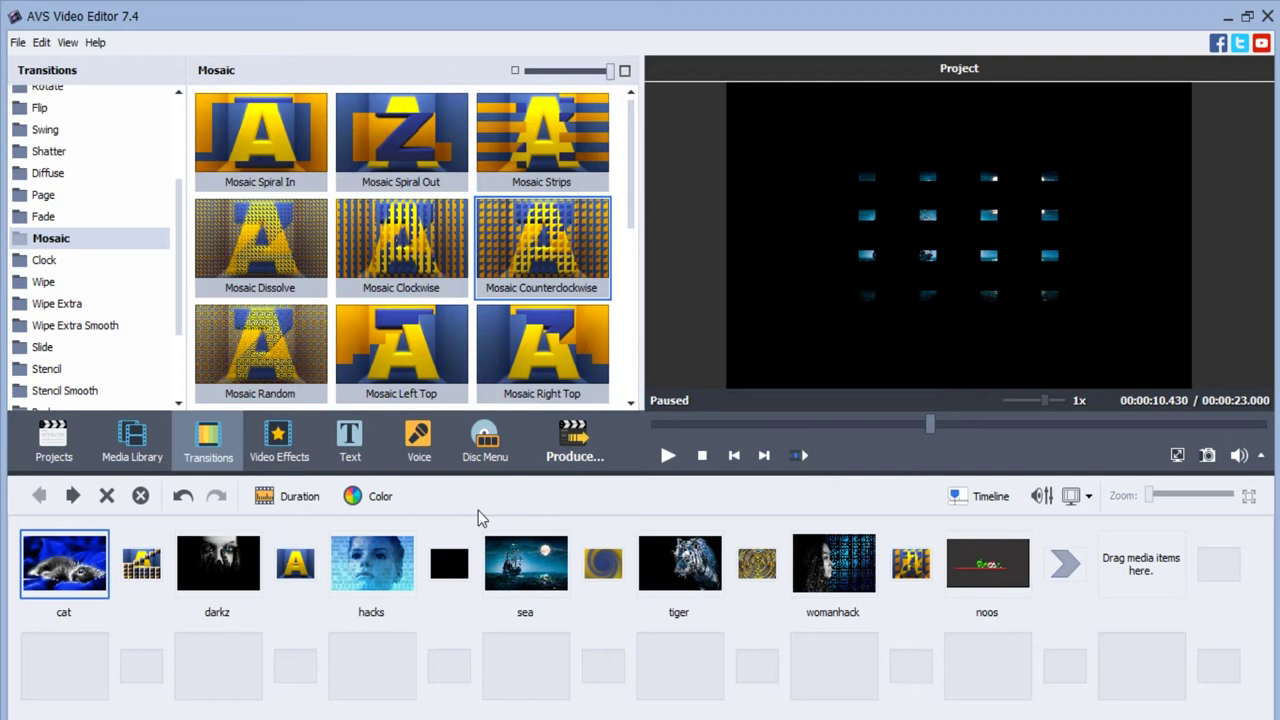
Play the project preview from near the start through the sea-to-tiger transition and pause it.
drag(927, 425, 660, 426)
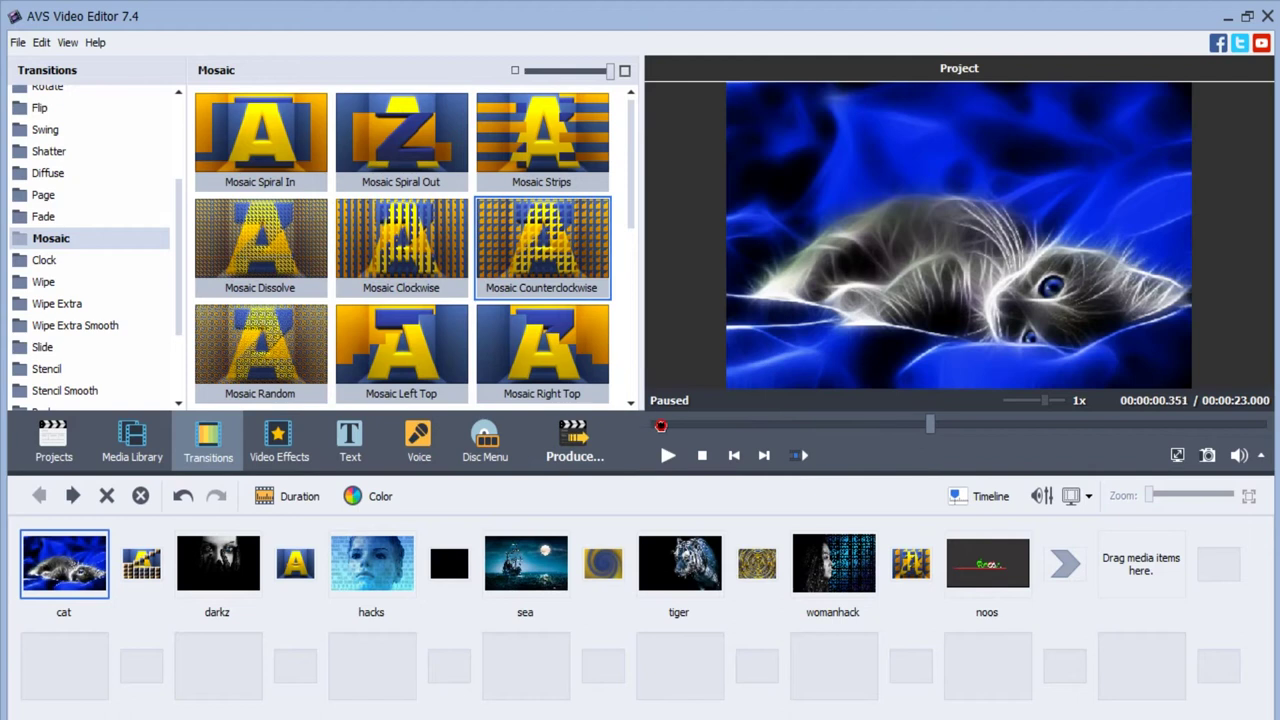
click(667, 456)
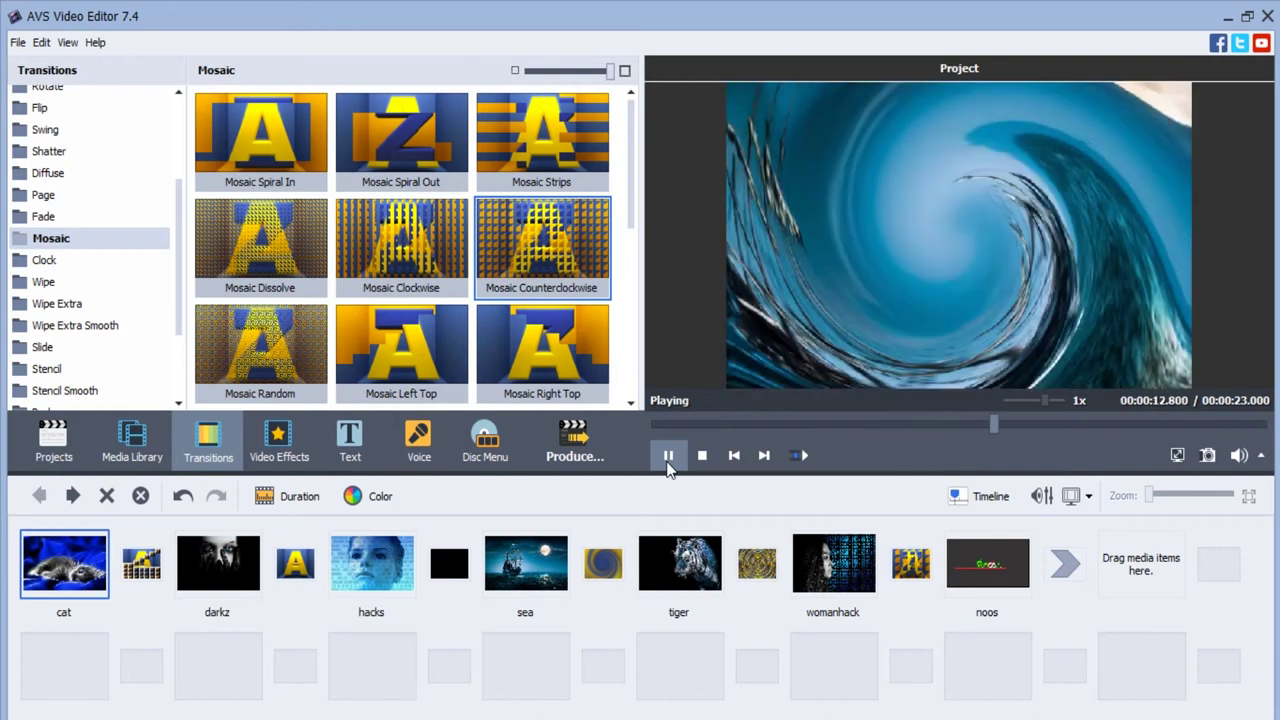
click(670, 458)
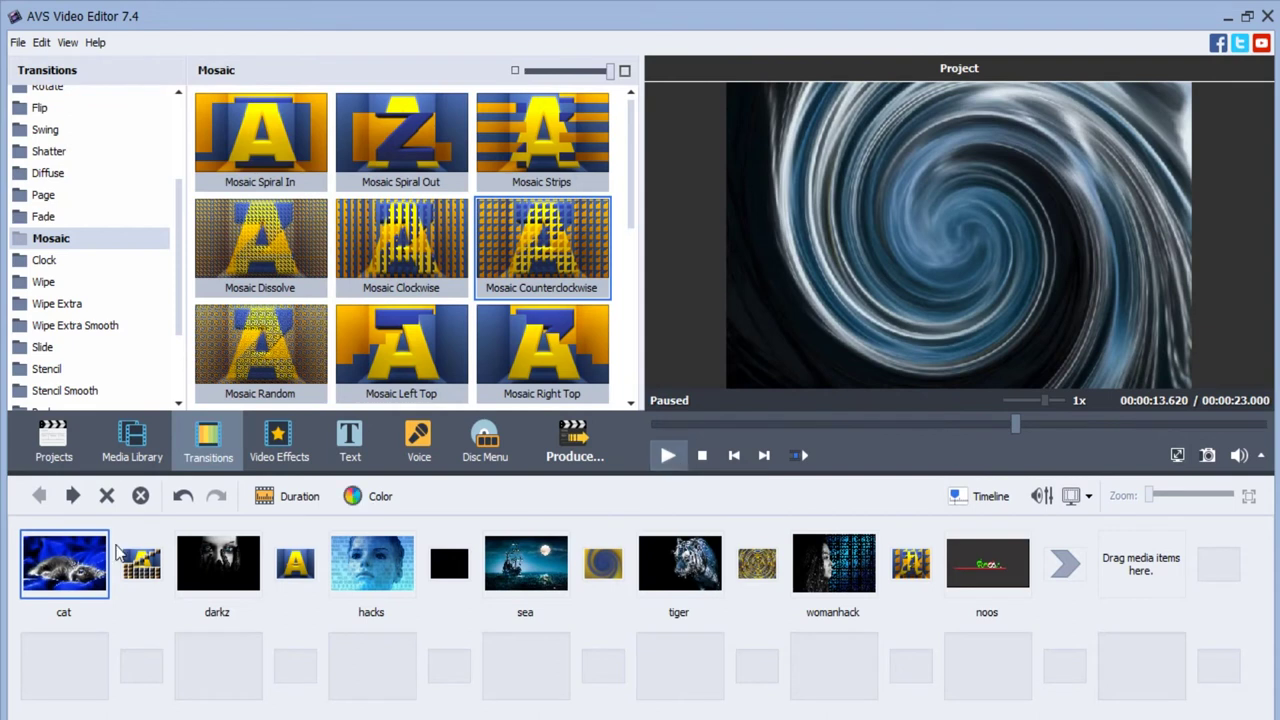
Change the duration of the transition between cat and darkz and preview it in the project.
click(142, 566)
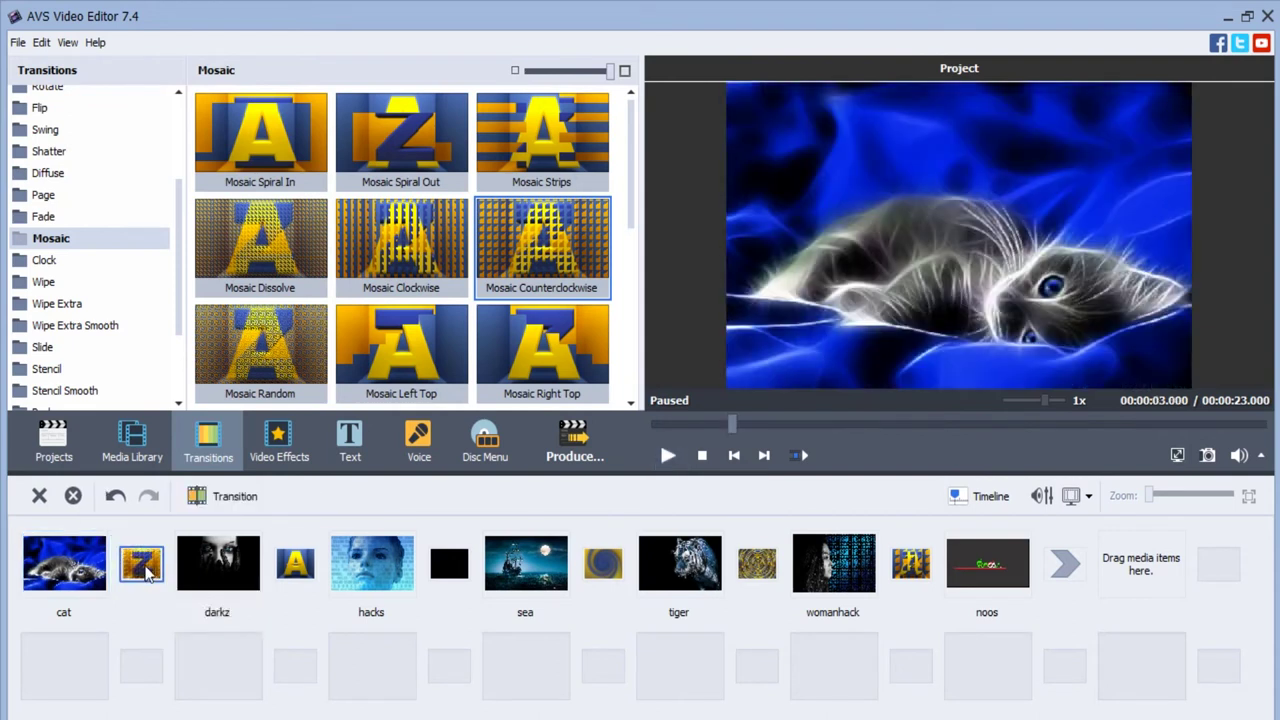
click(226, 504)
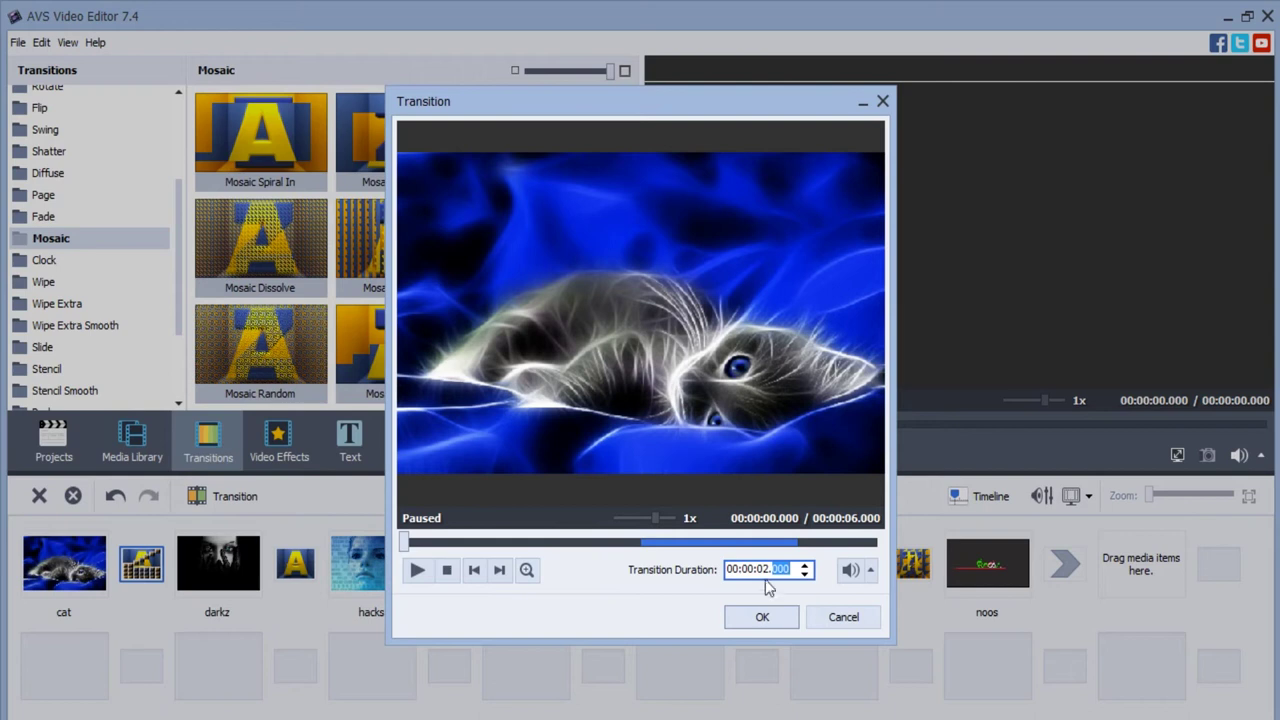
click(767, 572)
text(1)
click(764, 615)
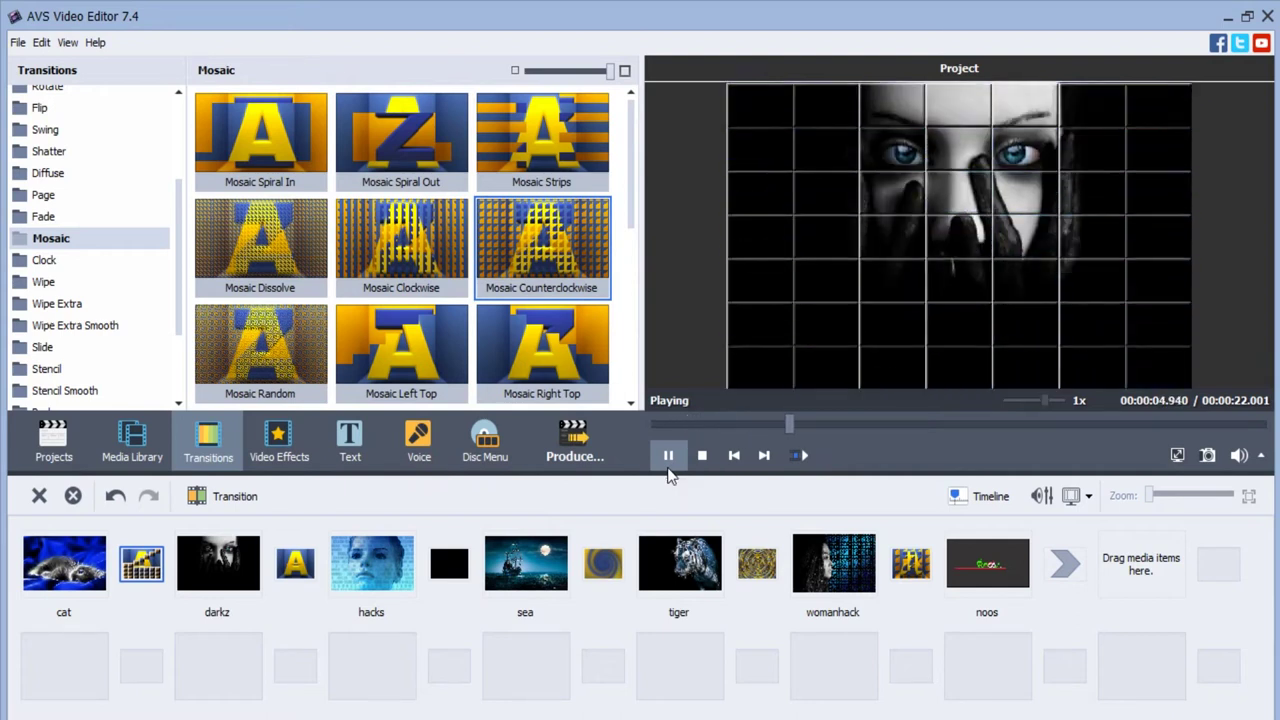
click(668, 456)
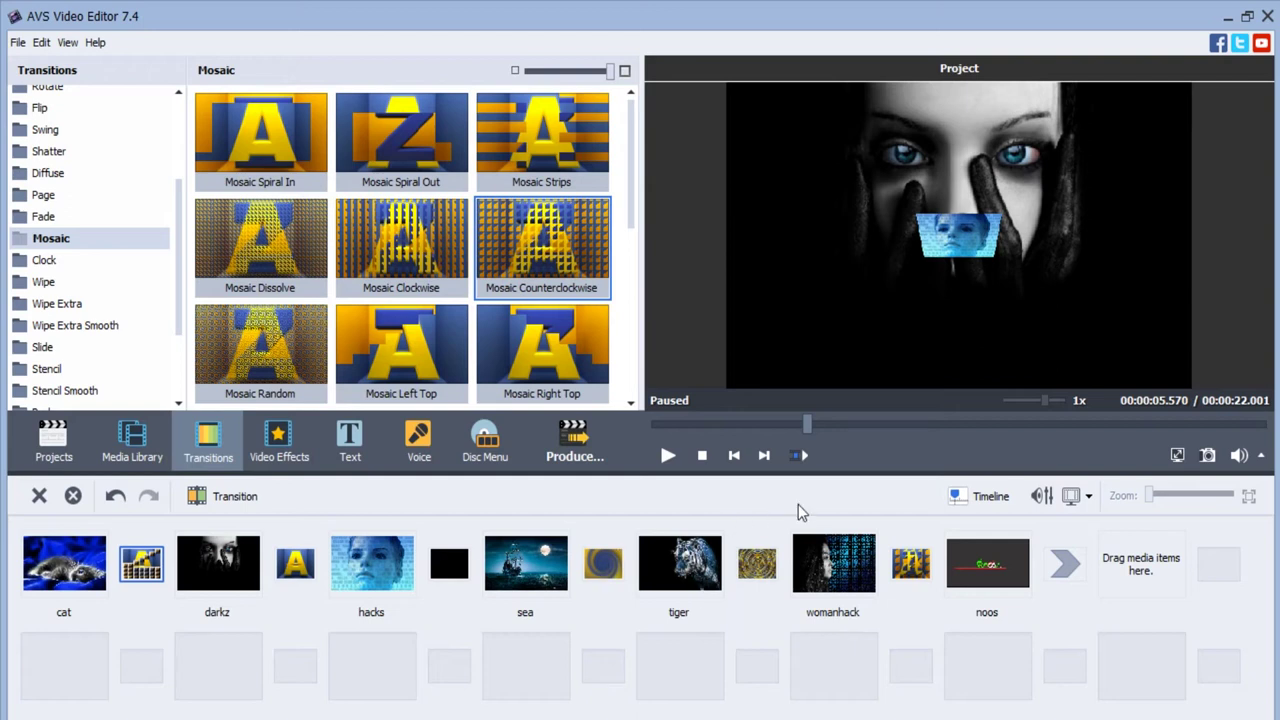
Switch the project to the timeline view, enlarge the time scale to separate the images, and select hacks.
click(978, 499)
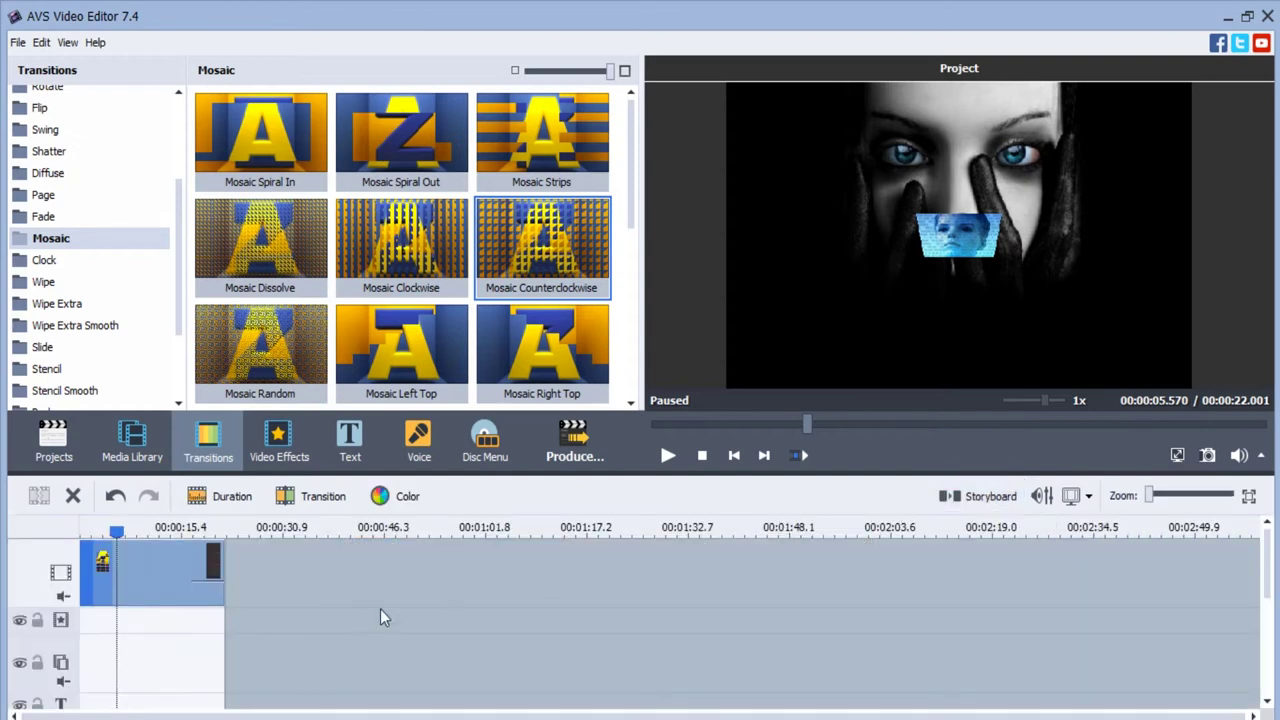
drag(299, 526, 1192, 533)
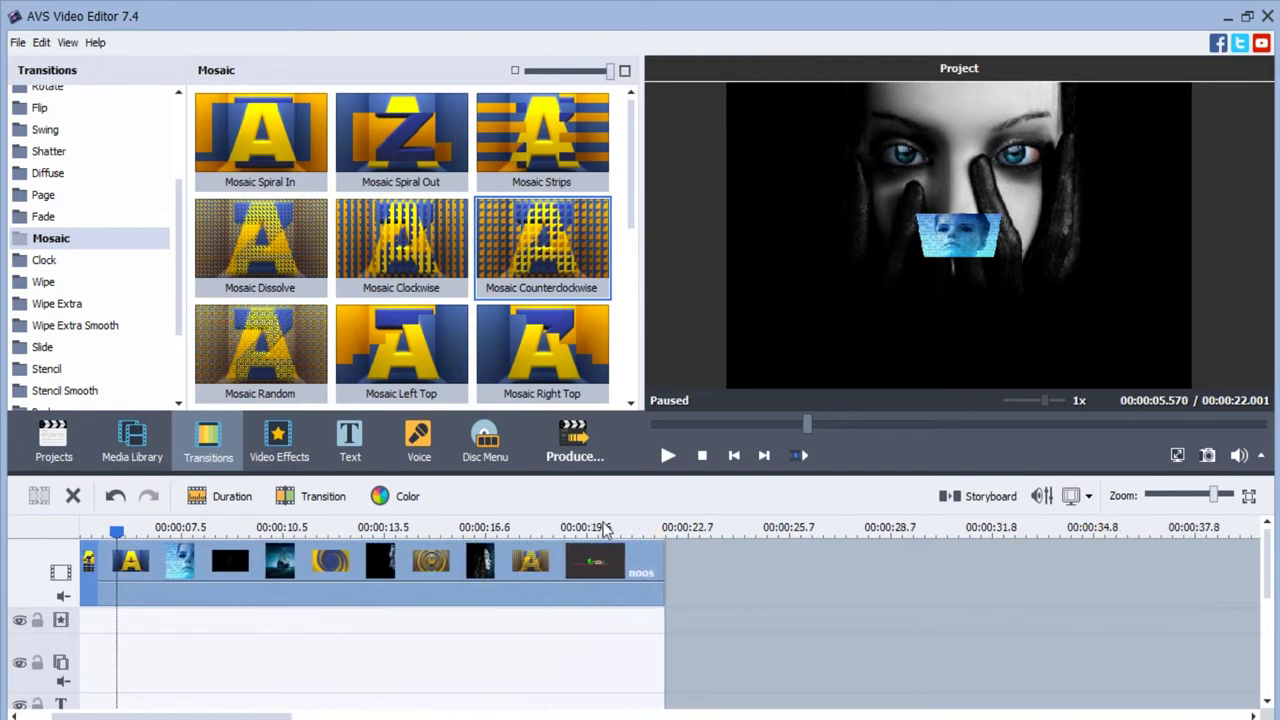
drag(603, 527, 1101, 540)
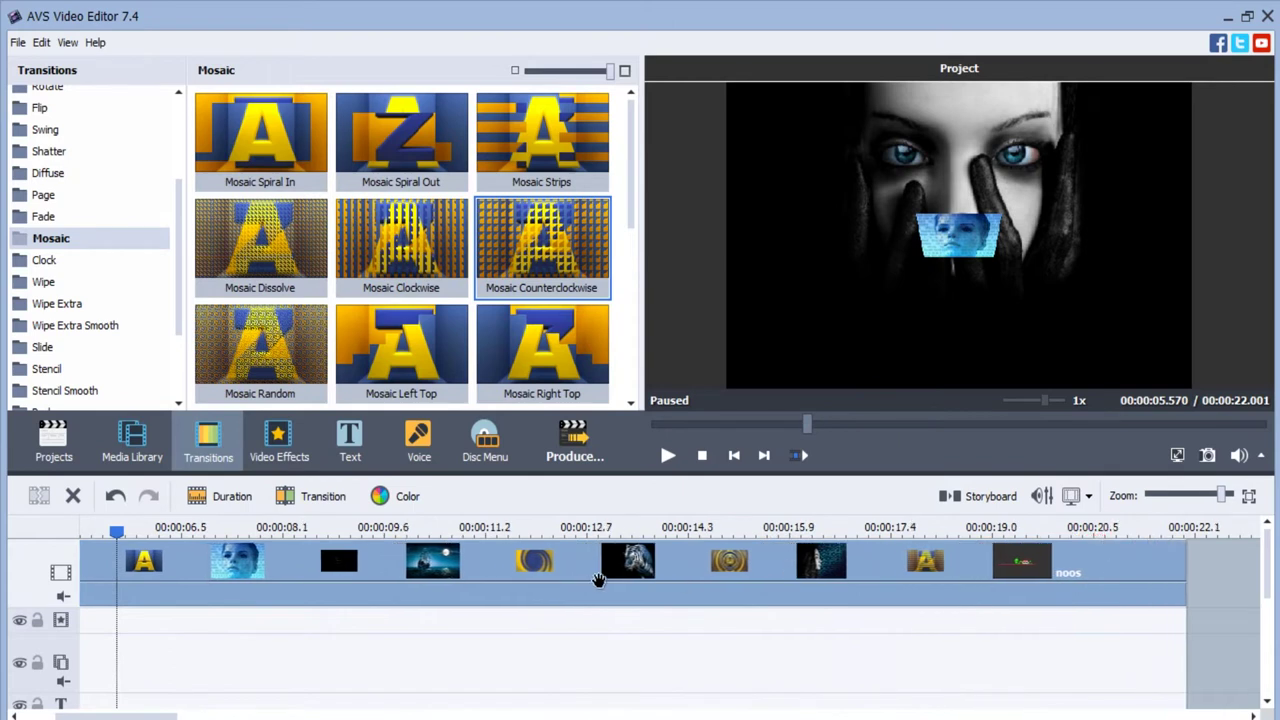
click(848, 677)
click(228, 583)
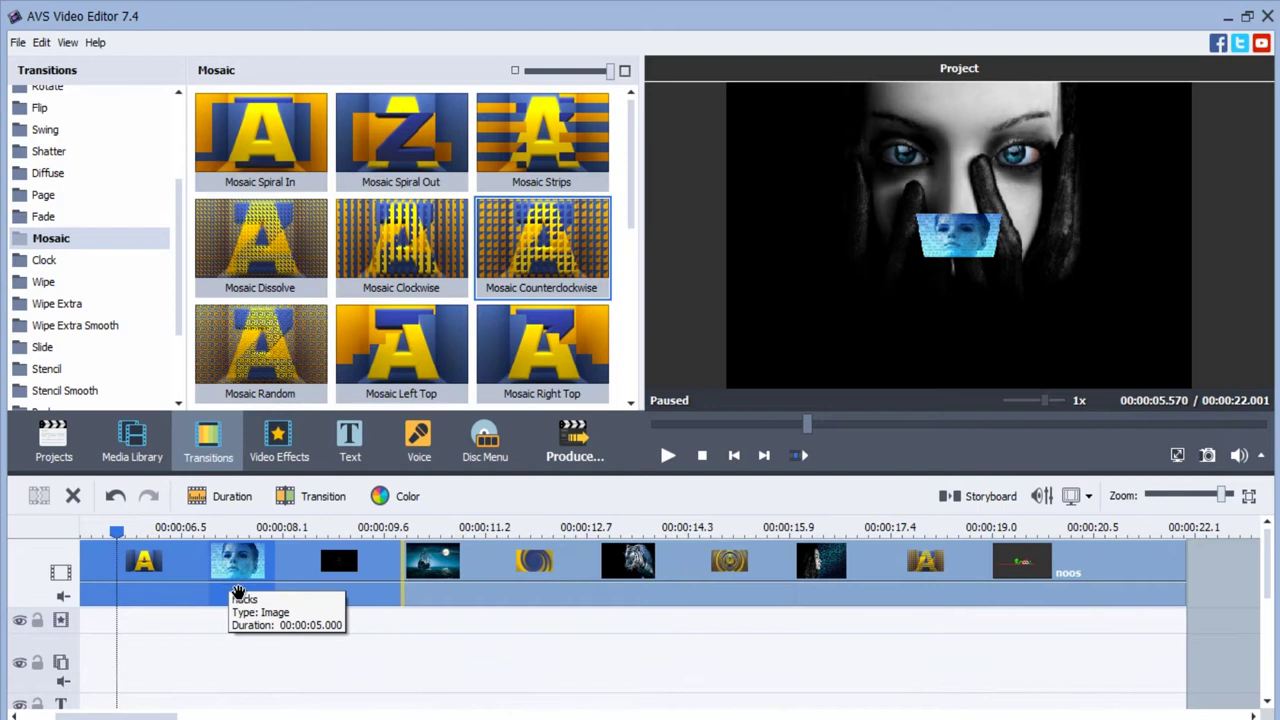
Select the cat image on the storyboard and show it at the beginning of the timeline.
click(978, 496)
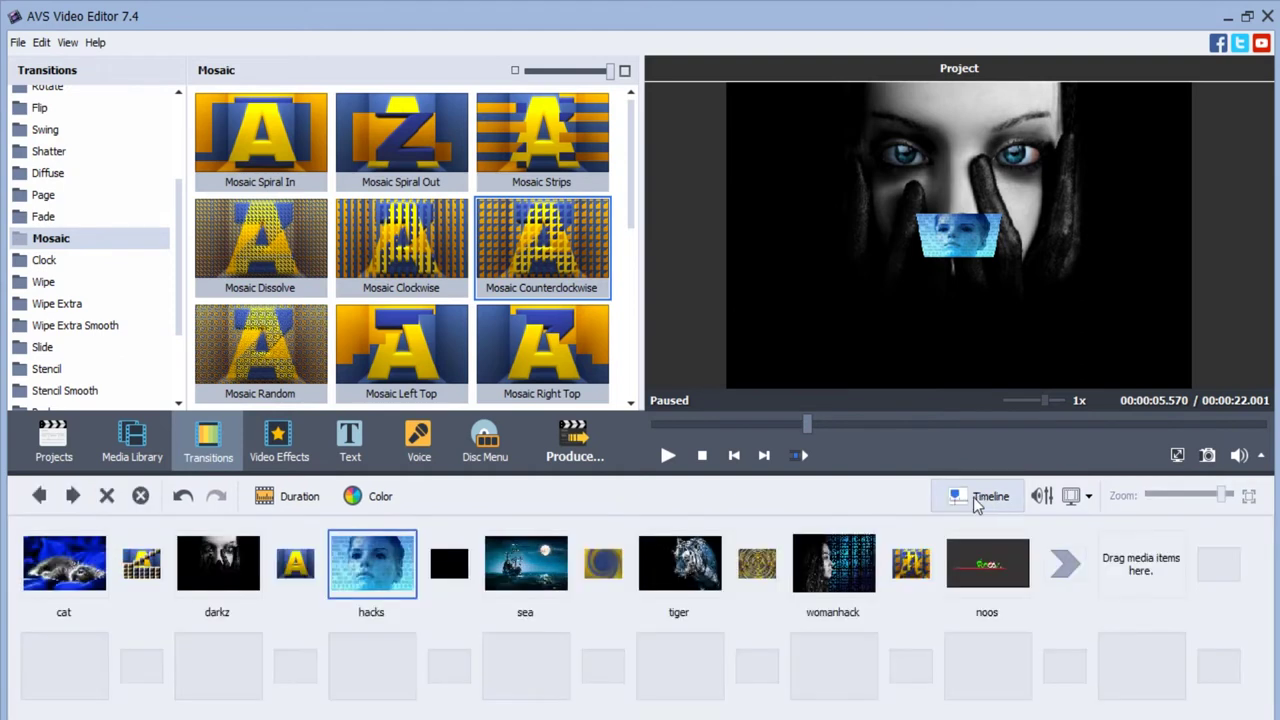
click(55, 577)
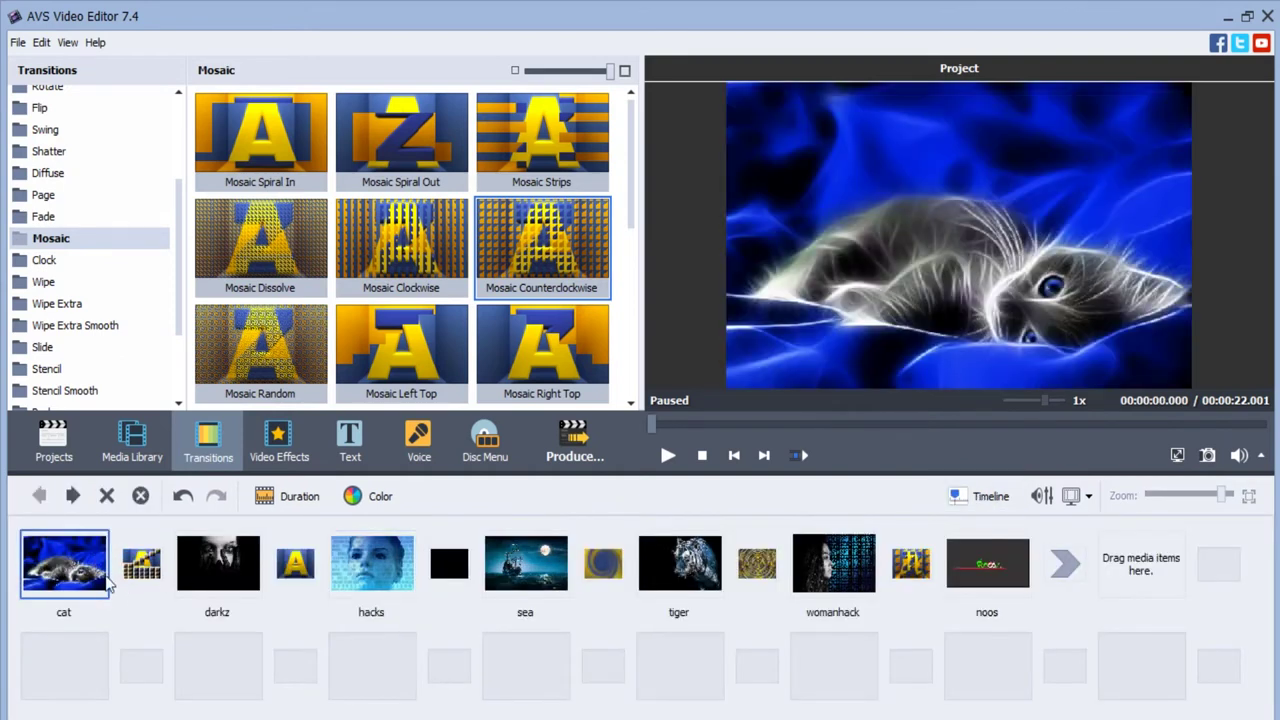
click(990, 498)
click(1260, 638)
drag(115, 716, 8, 716)
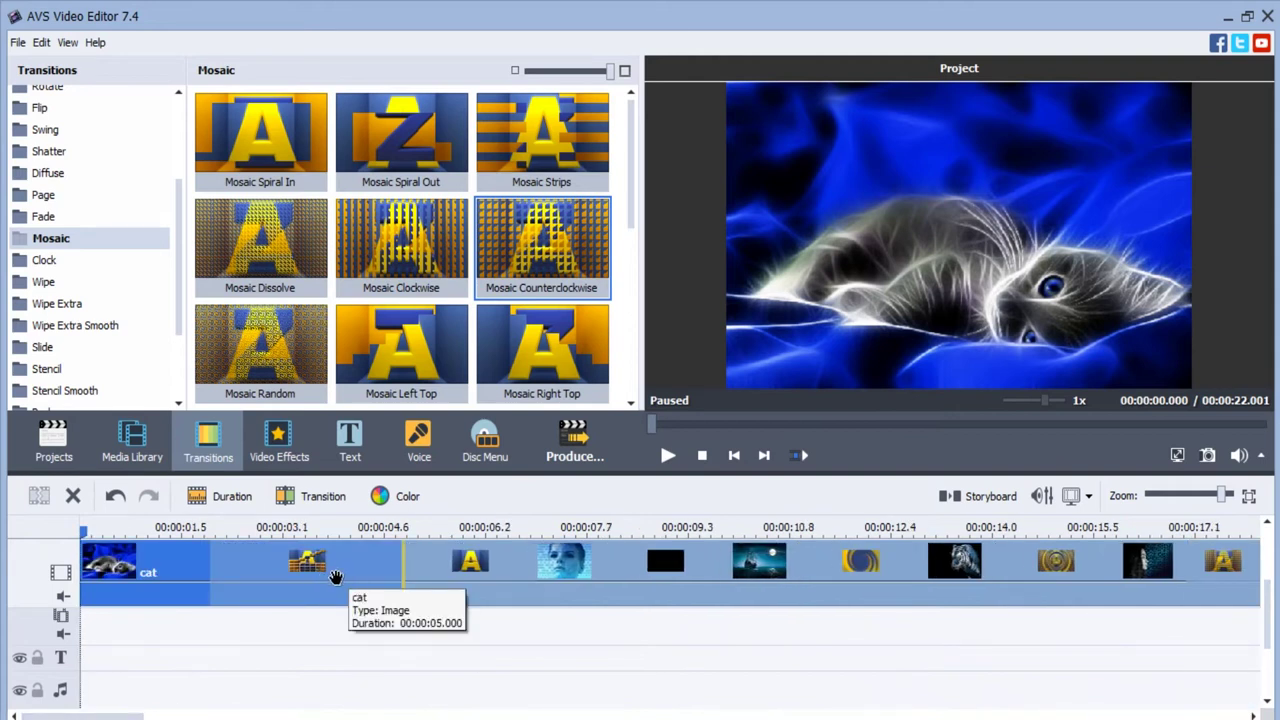
Lengthen the hacks image on the timeline to about 8.3 seconds by extending its starting edge.
click(558, 565)
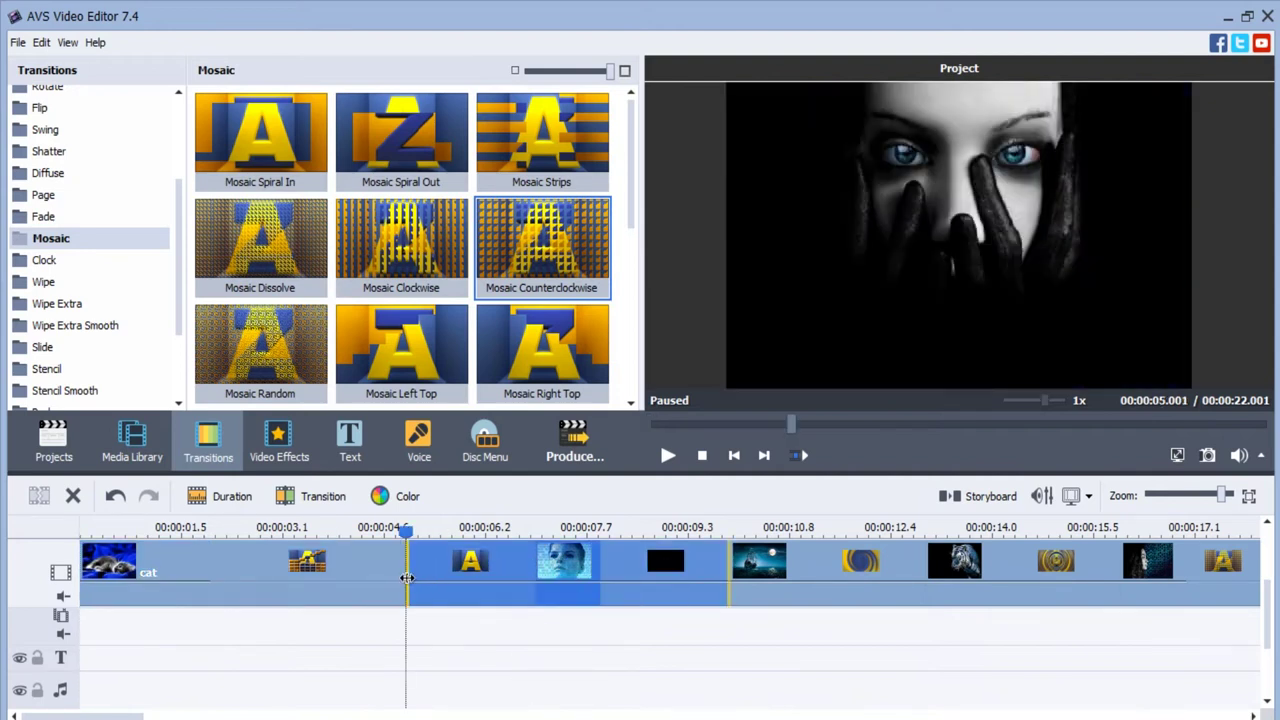
drag(406, 578, 310, 578)
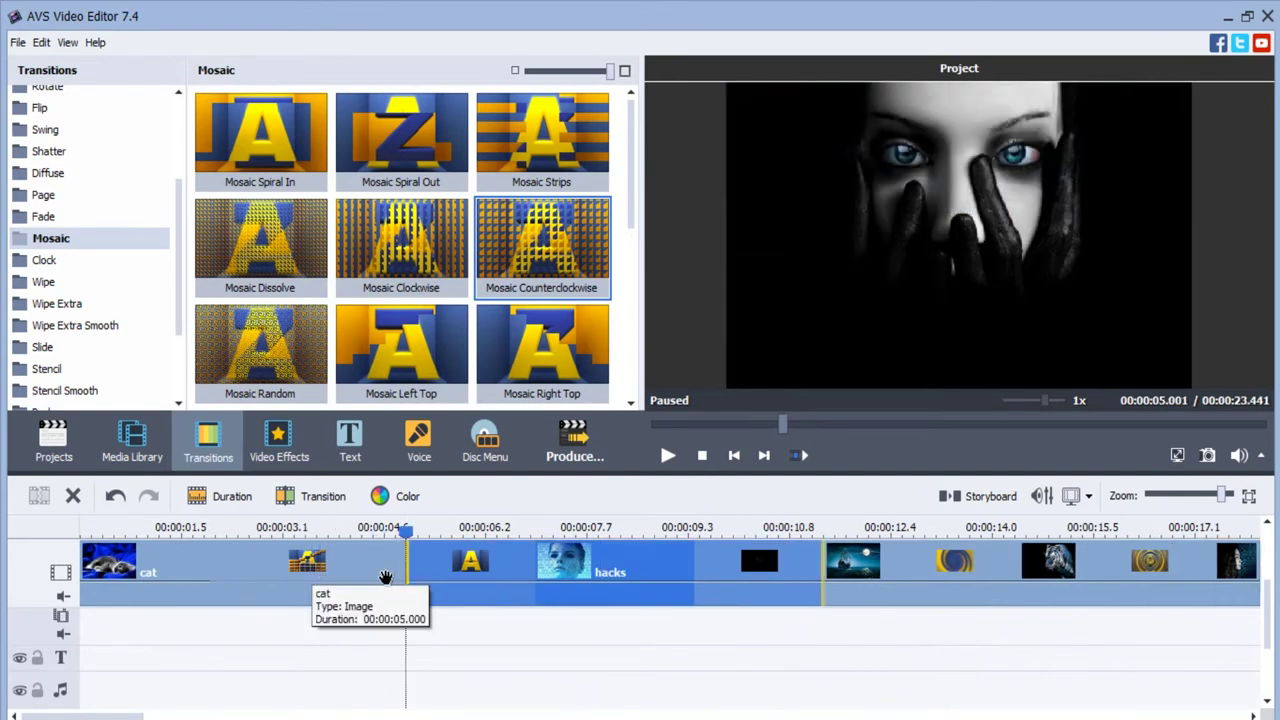
drag(401, 573, 284, 576)
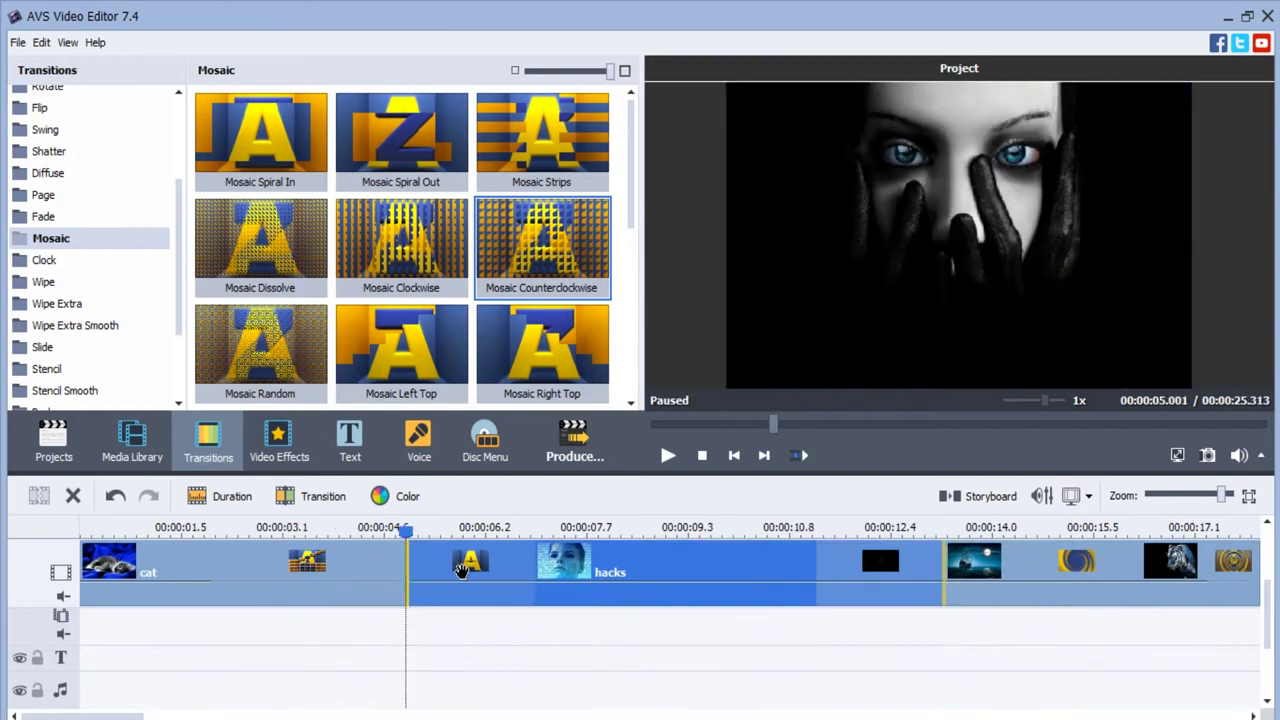
click(620, 652)
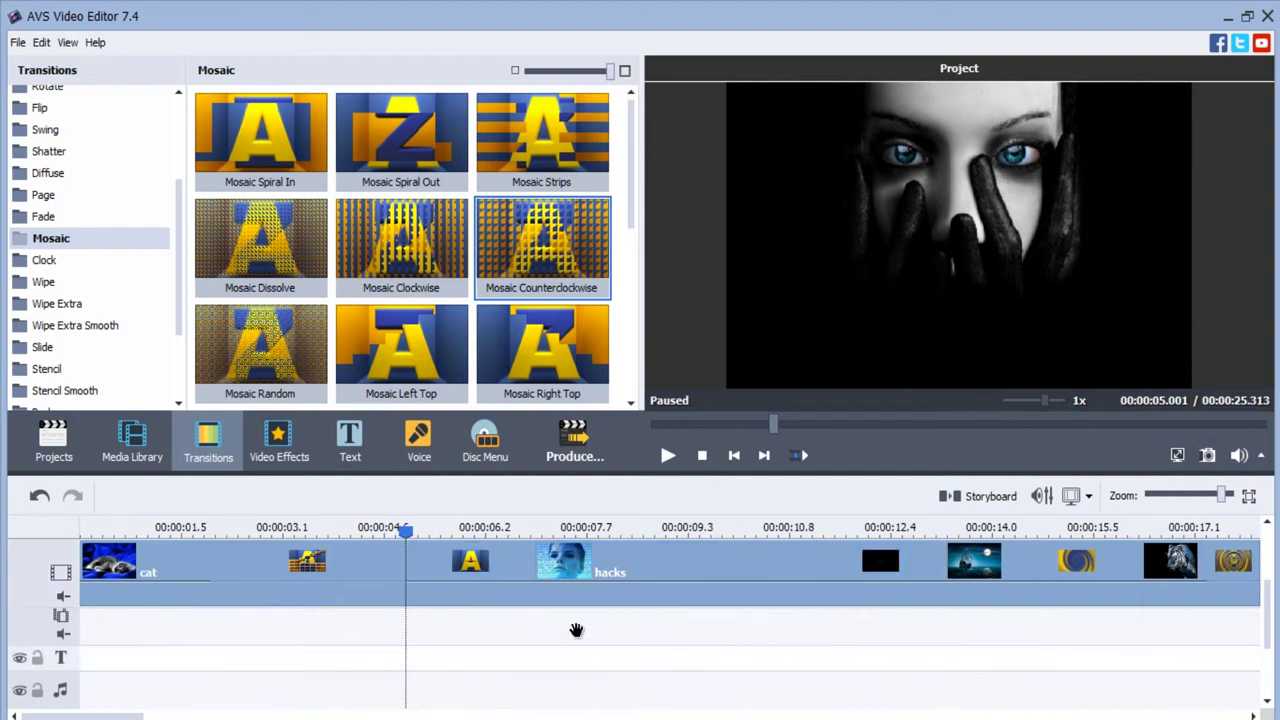
Move the hacks image earlier on the timeline so it starts at about 3.17 seconds.
click(308, 566)
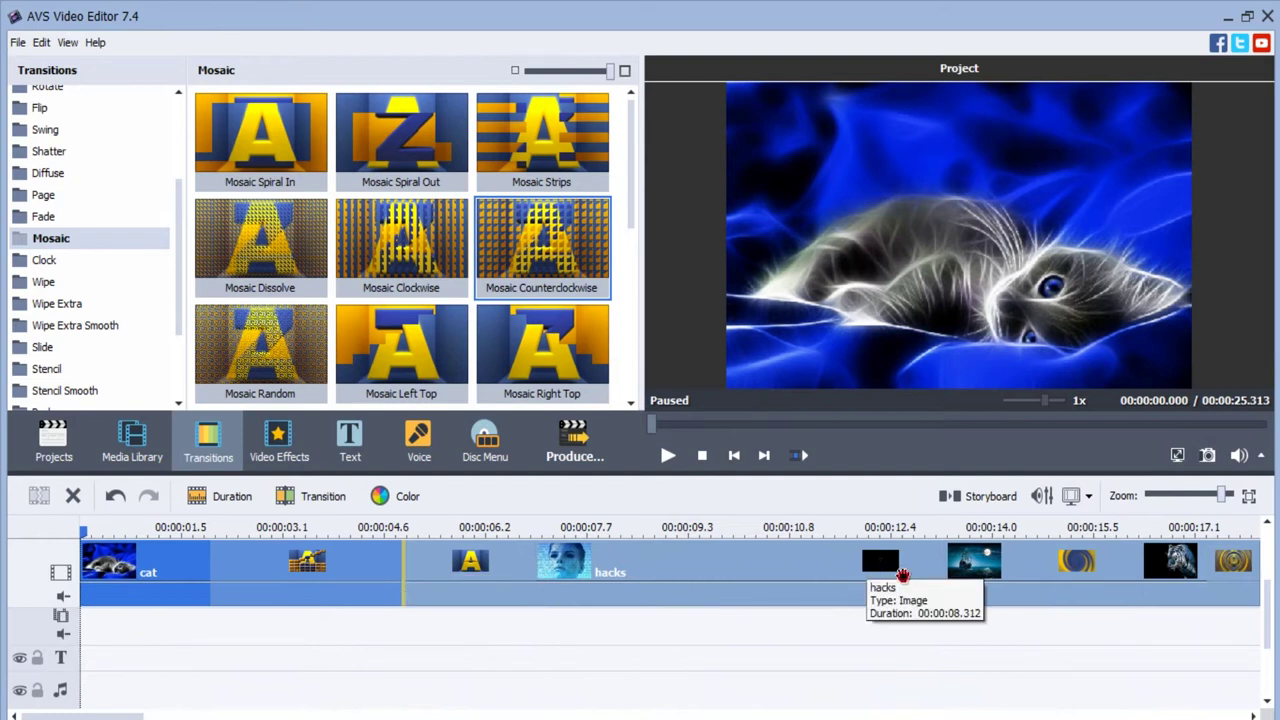
click(896, 578)
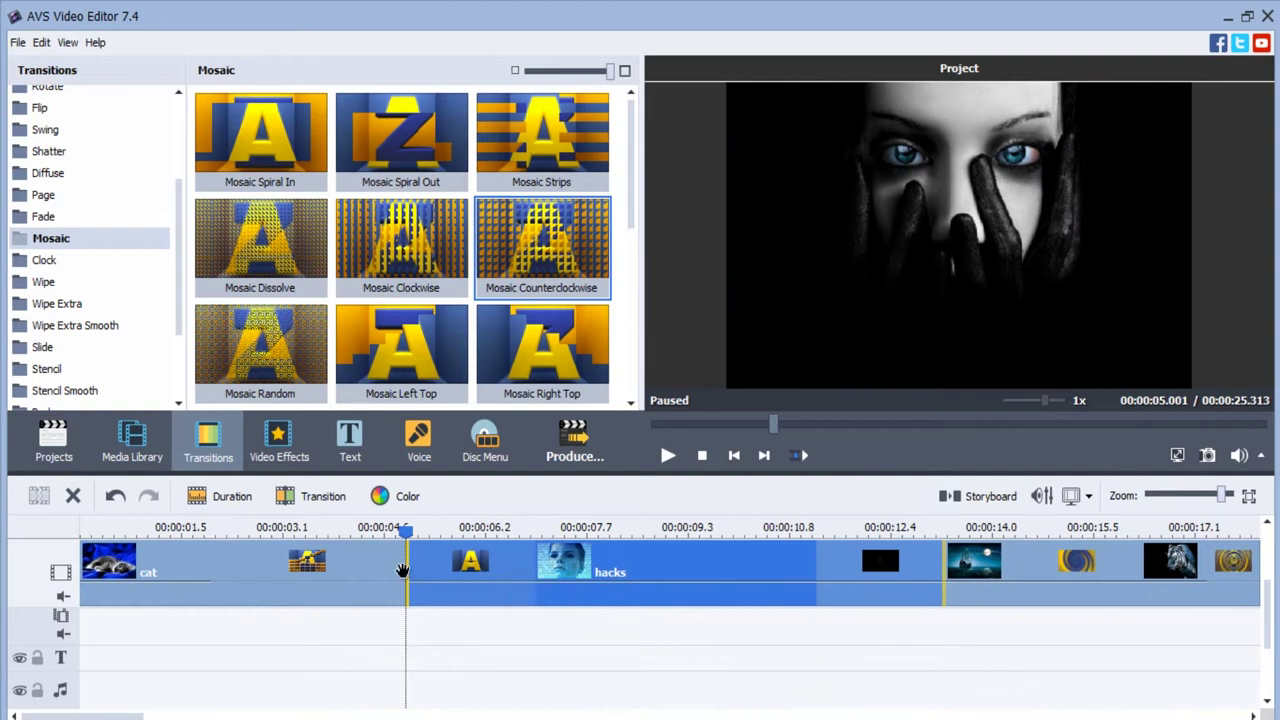
drag(407, 568, 286, 568)
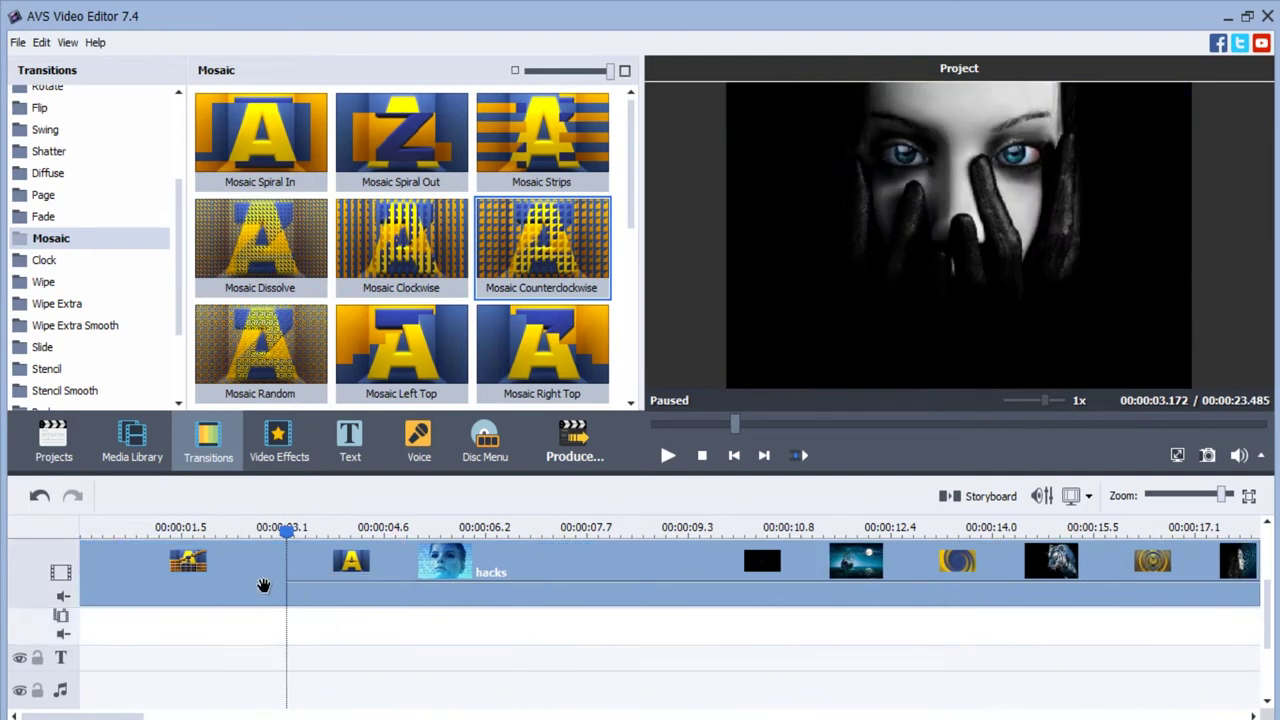
click(523, 567)
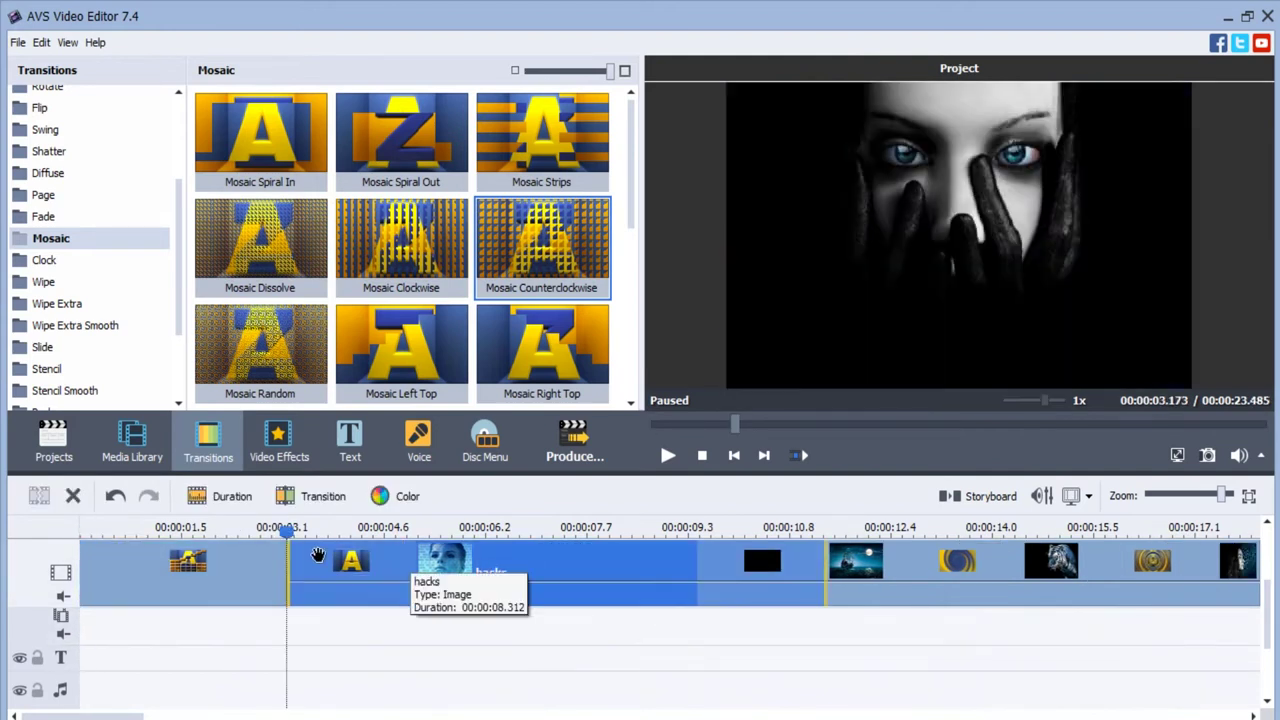
Move the hacks image later on the timeline so it starts at about 4.18 seconds.
click(263, 571)
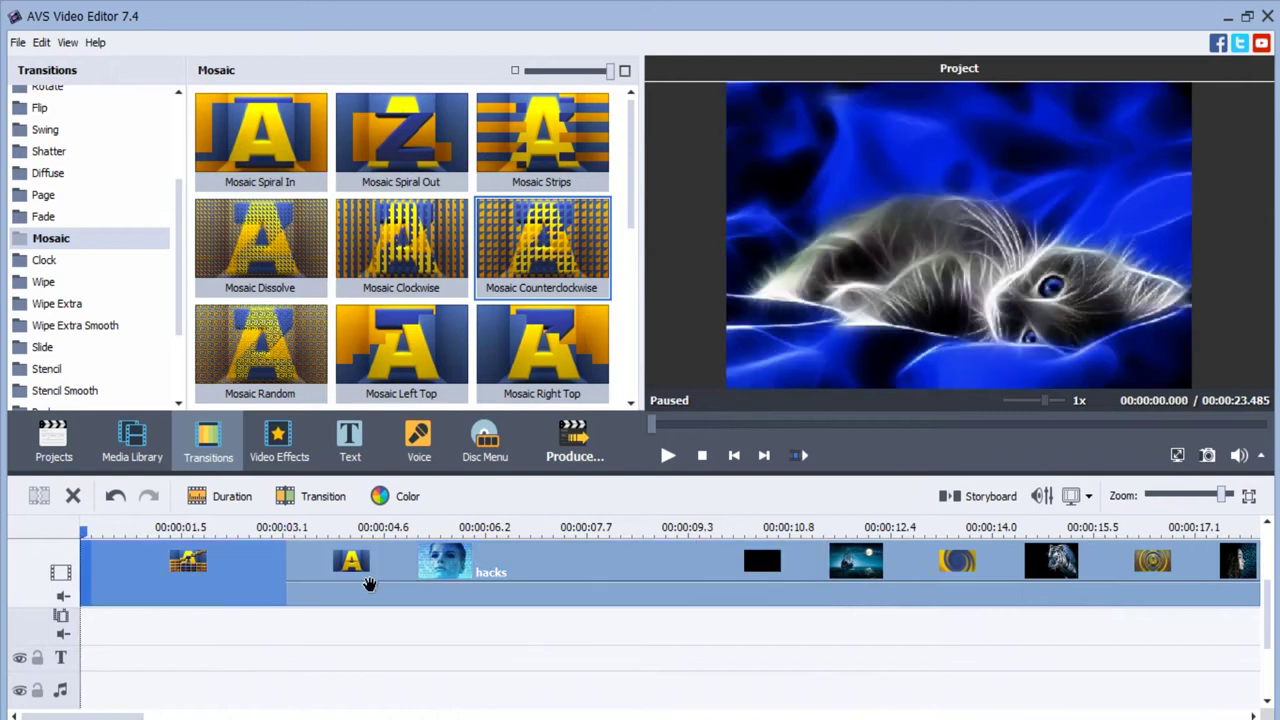
click(370, 585)
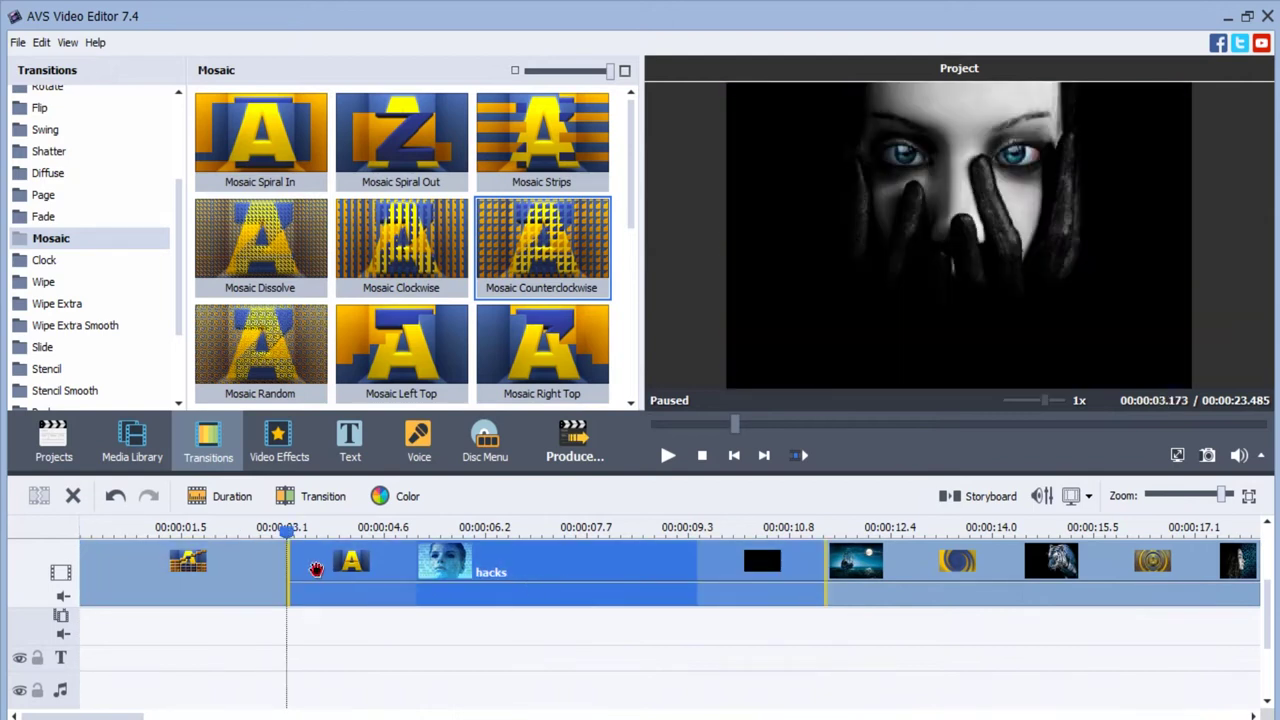
drag(316, 569, 372, 568)
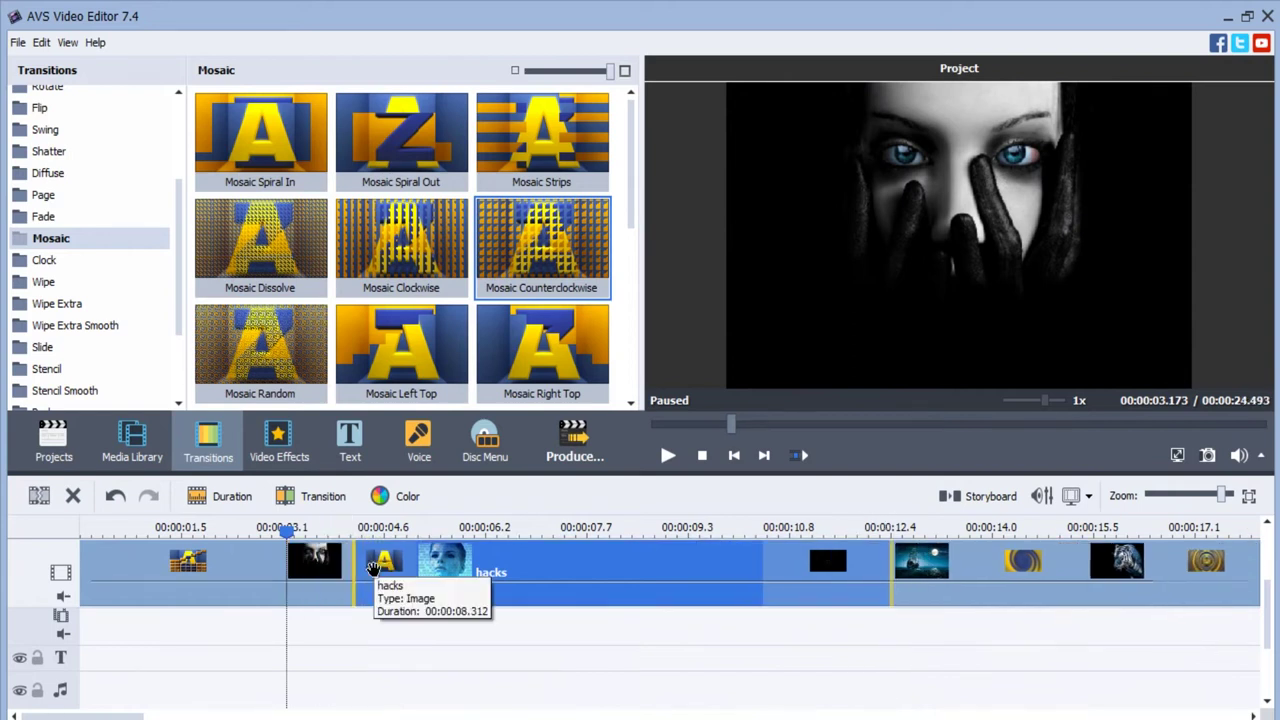
Move the darkz image ahead of cat, to the very start of the timeline.
click(321, 587)
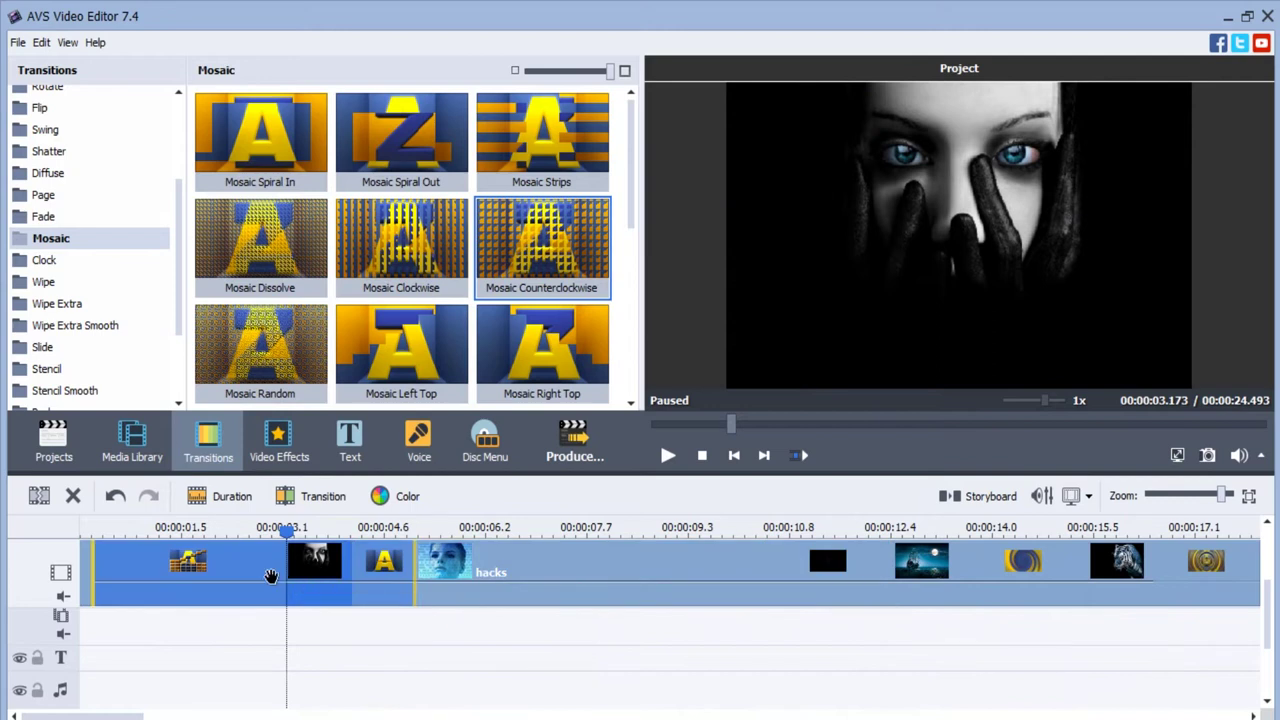
drag(282, 571, 200, 570)
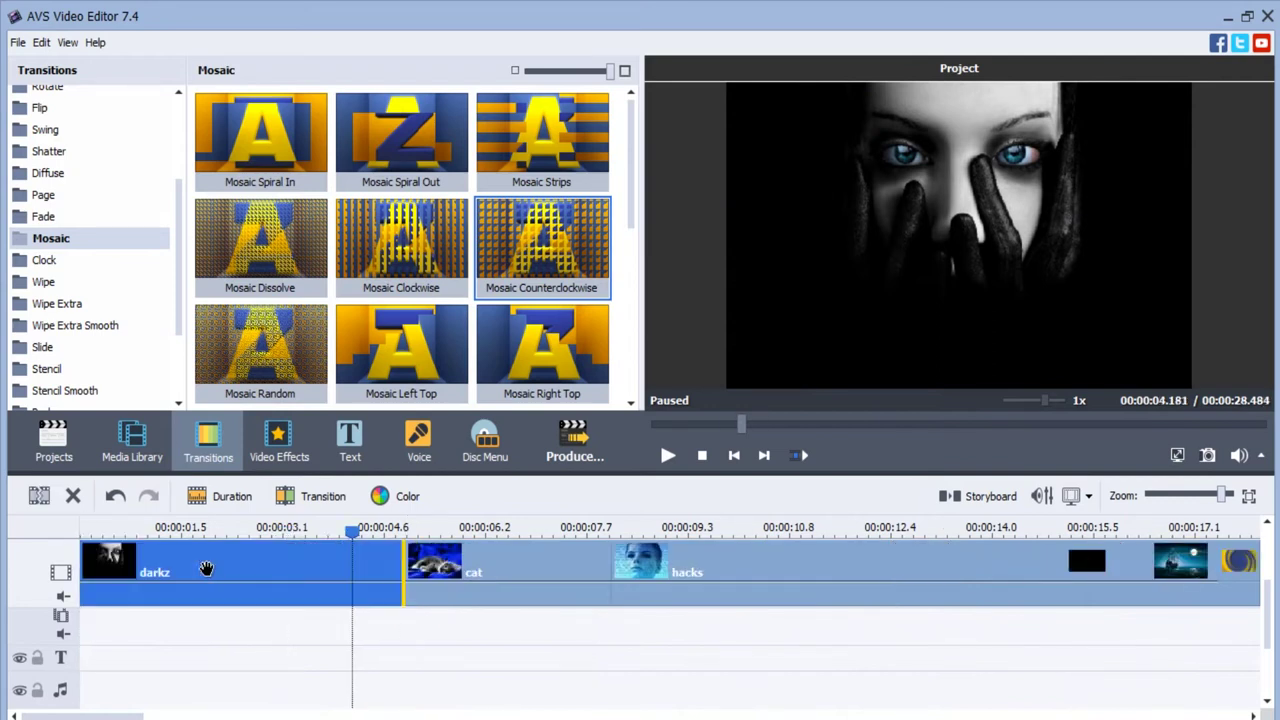
Play the slideshow from the beginning until the hacks image to review the new image order.
click(449, 628)
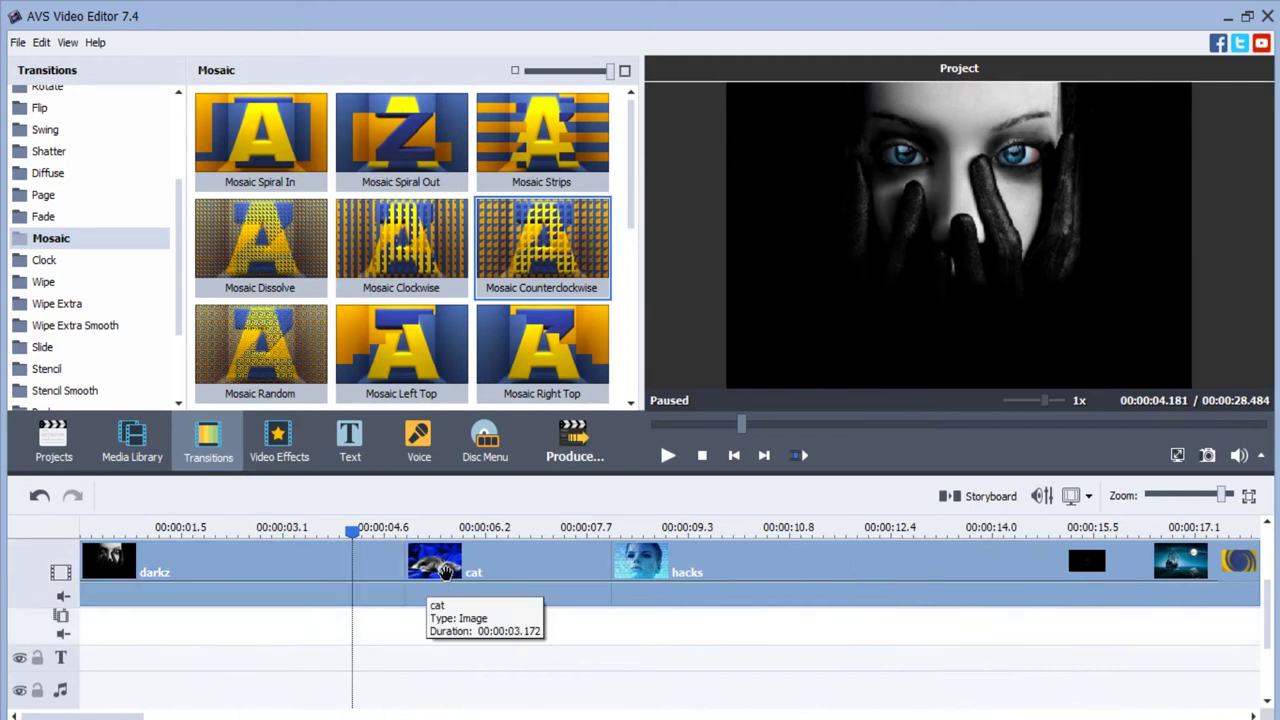
click(456, 599)
drag(760, 425, 641, 425)
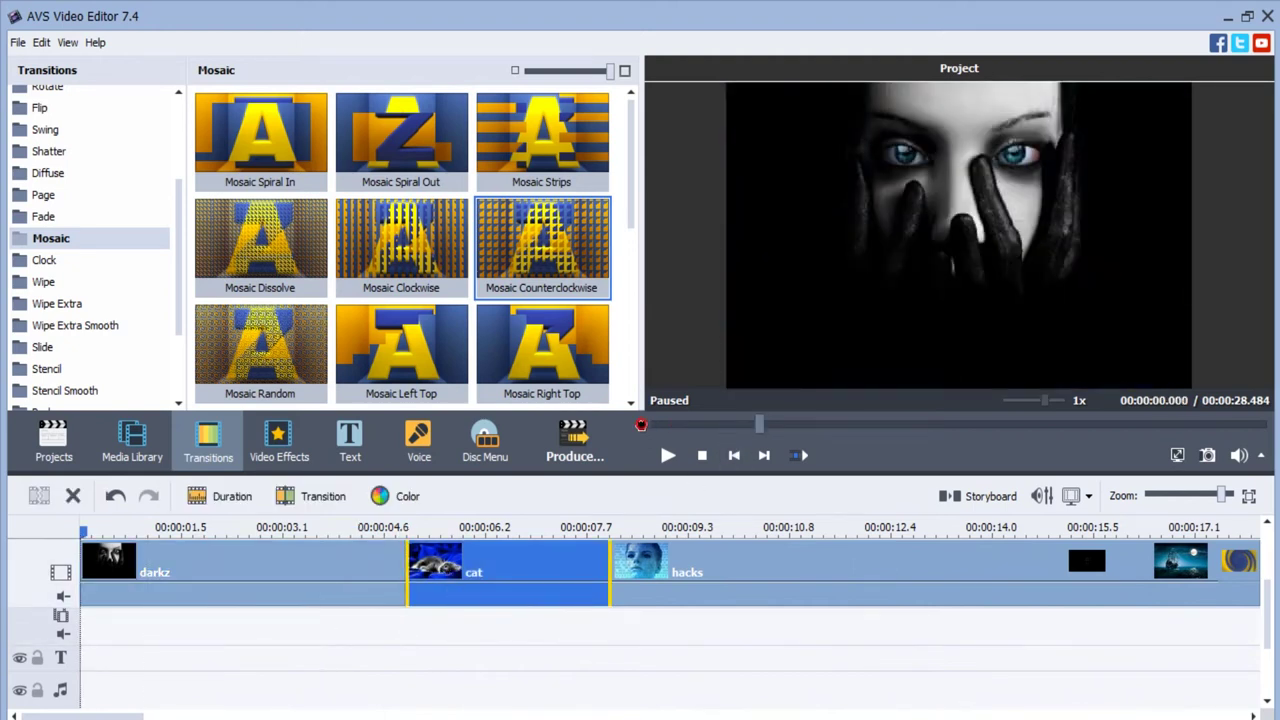
click(668, 456)
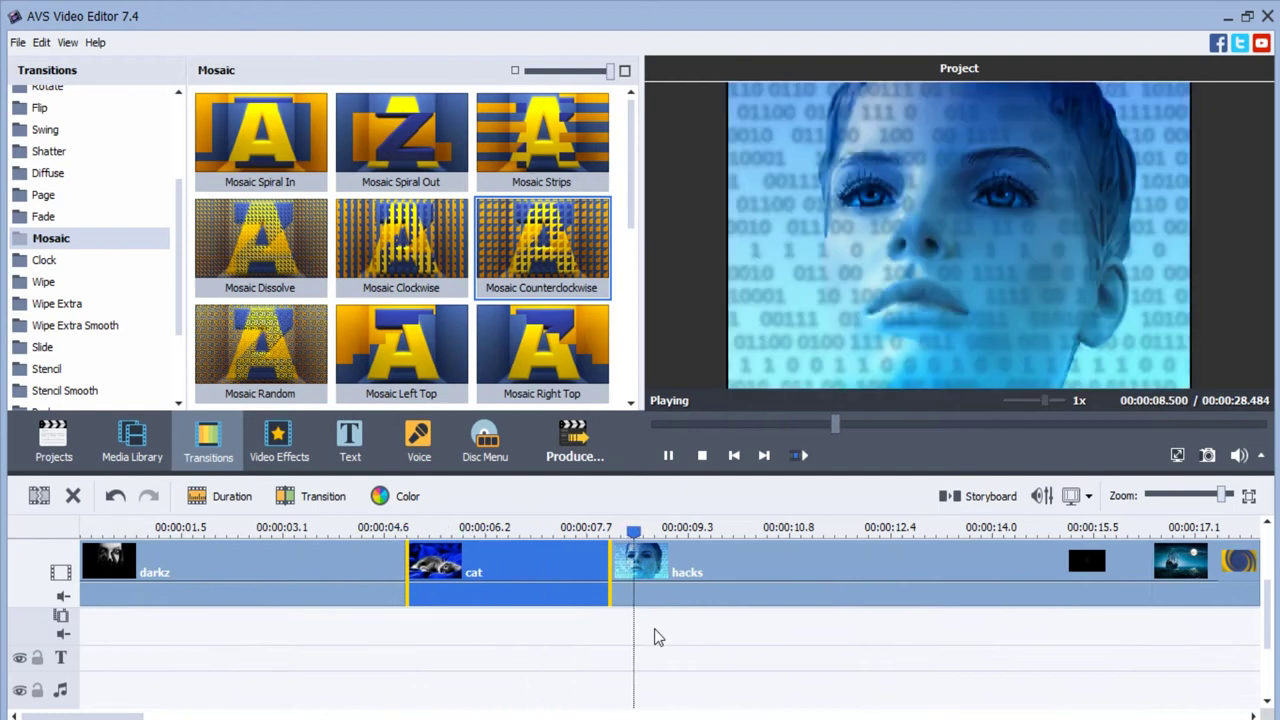
click(668, 458)
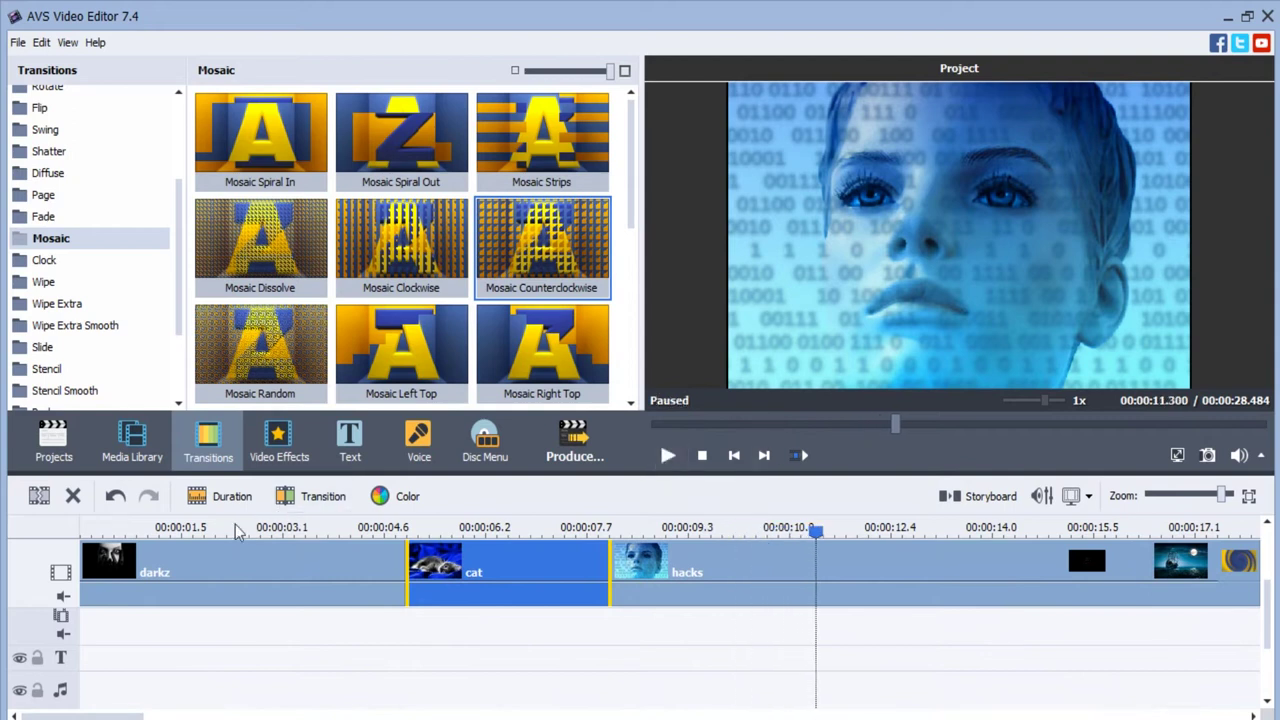
Add a Mosaic Clockwise transition between darkz and cat and a Mosaic Right Top transition between cat and hacks in the storyboard.
click(967, 501)
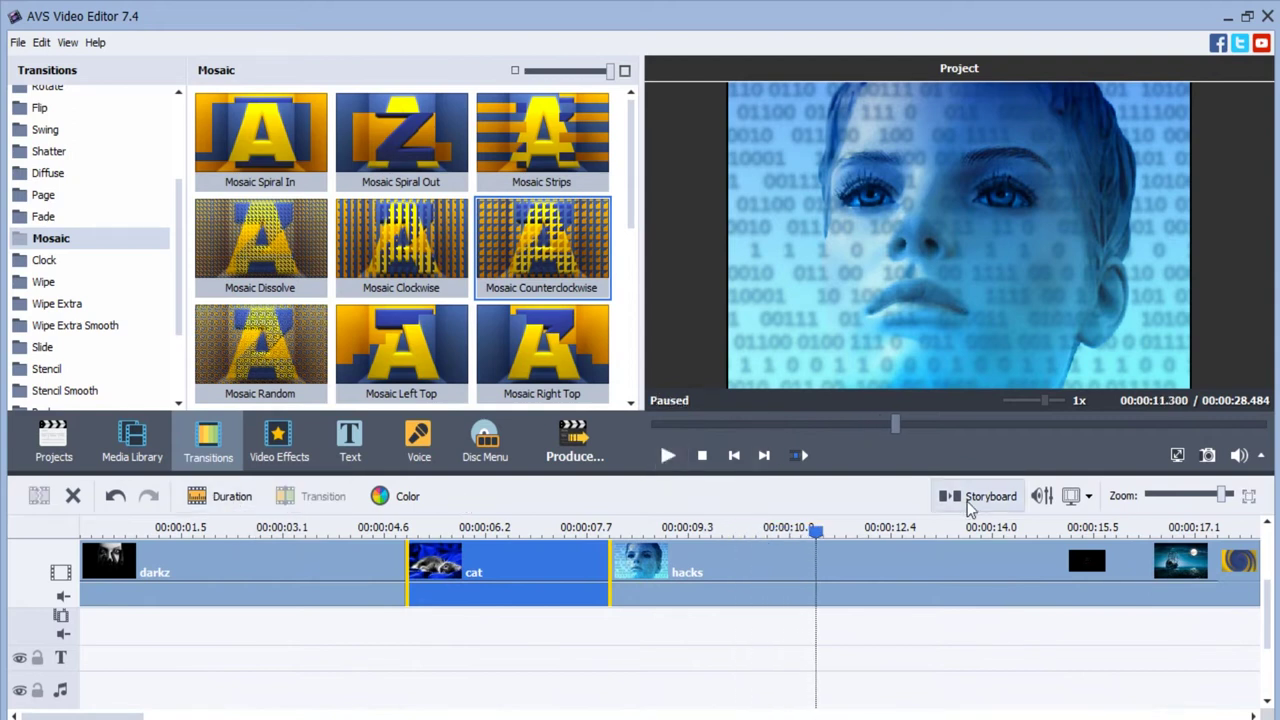
click(420, 272)
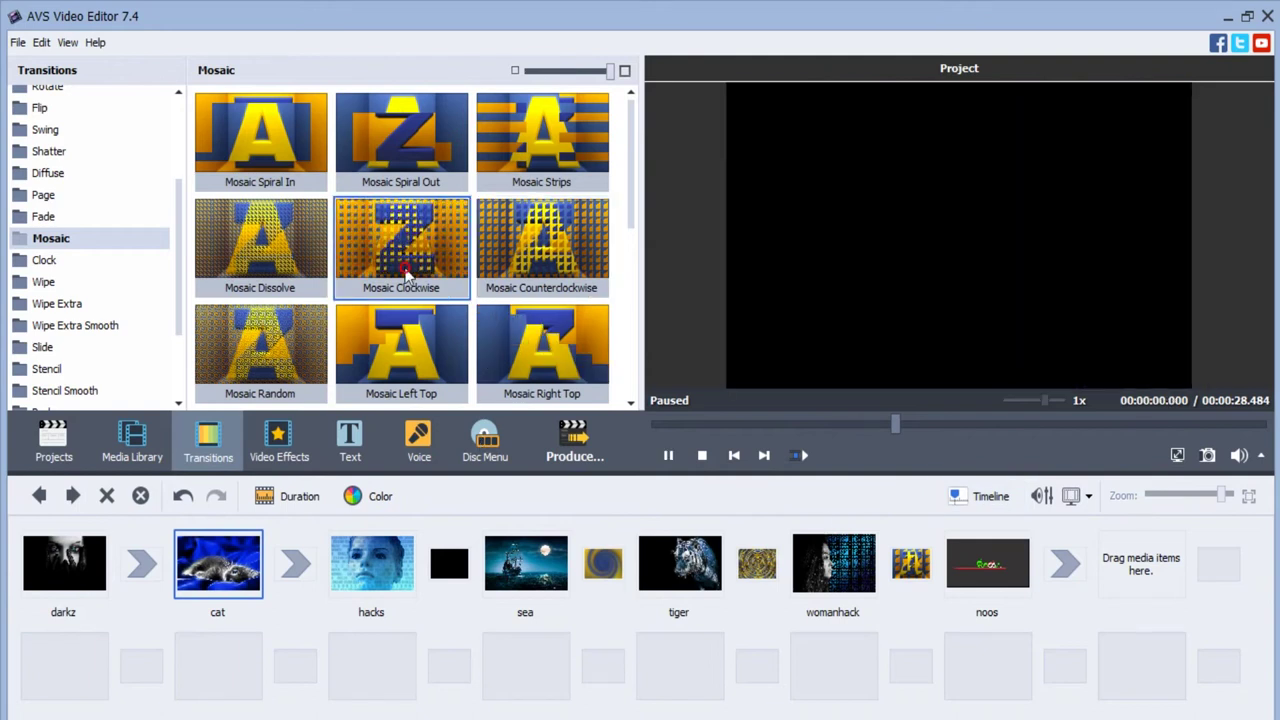
drag(542, 350, 305, 568)
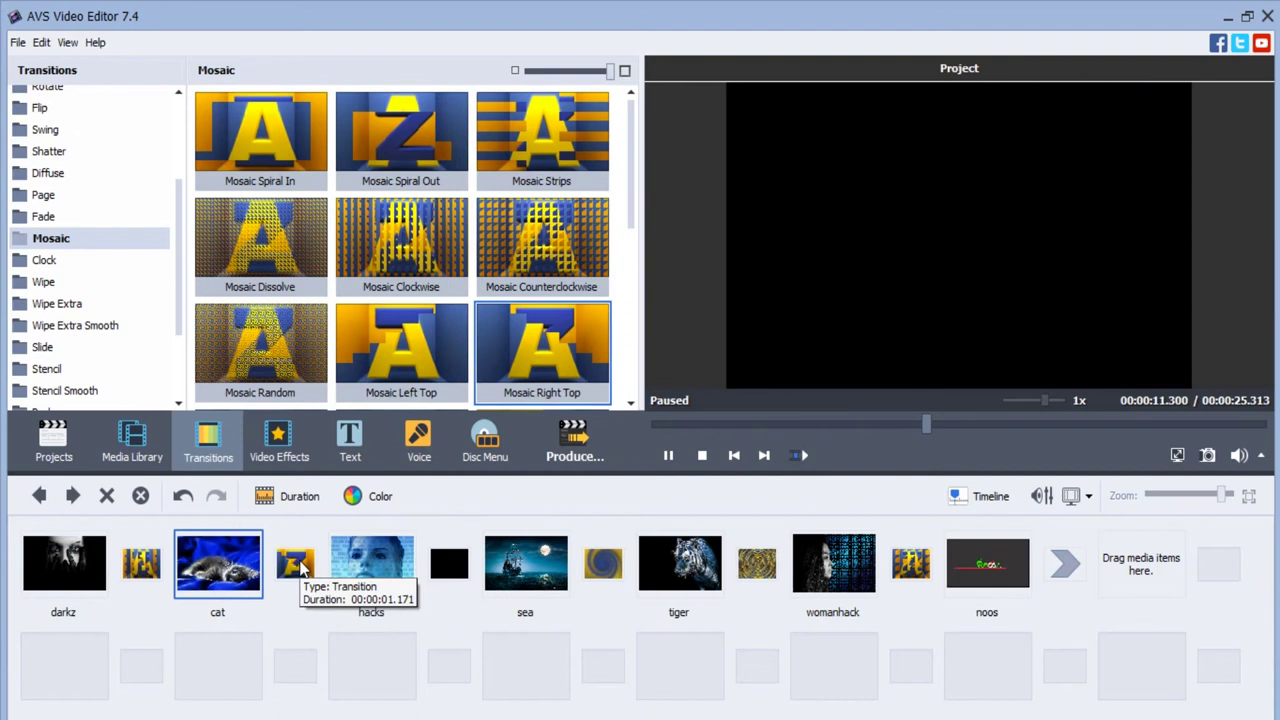
click(992, 502)
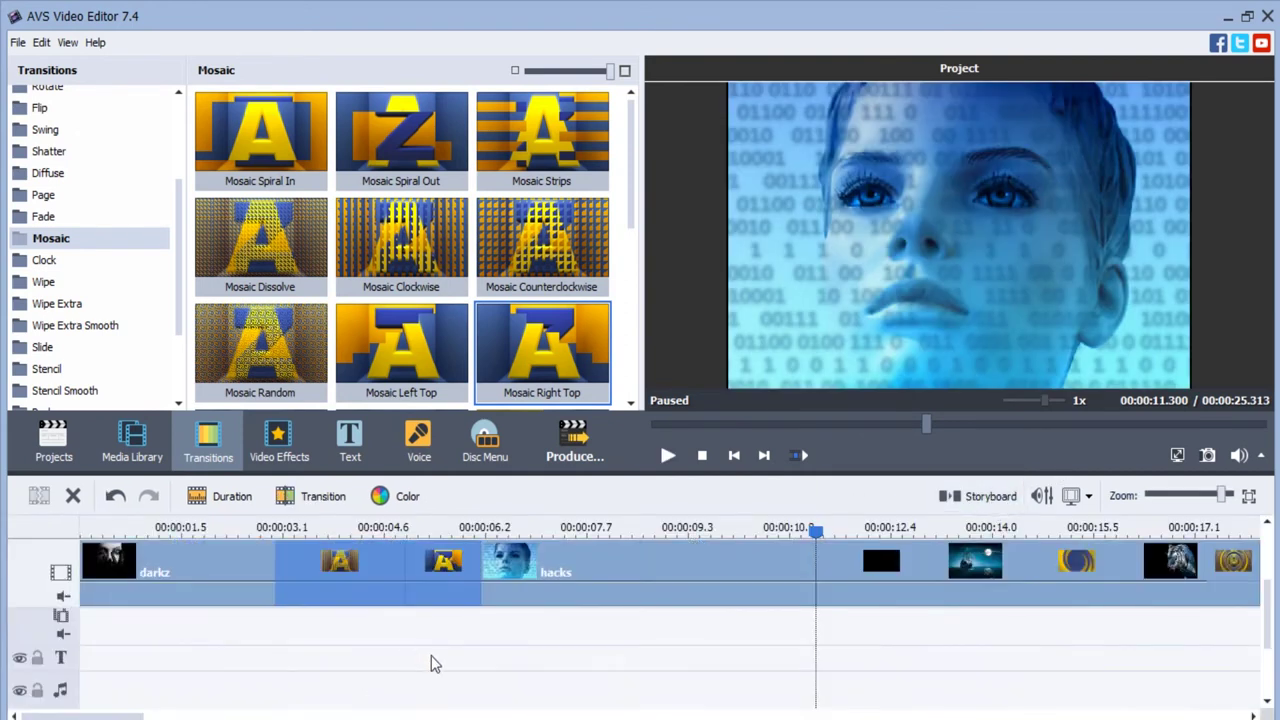
Trim the hacks image to about 8.28 seconds and the end of the darkz image to about 4.66 seconds on the timeline.
click(650, 656)
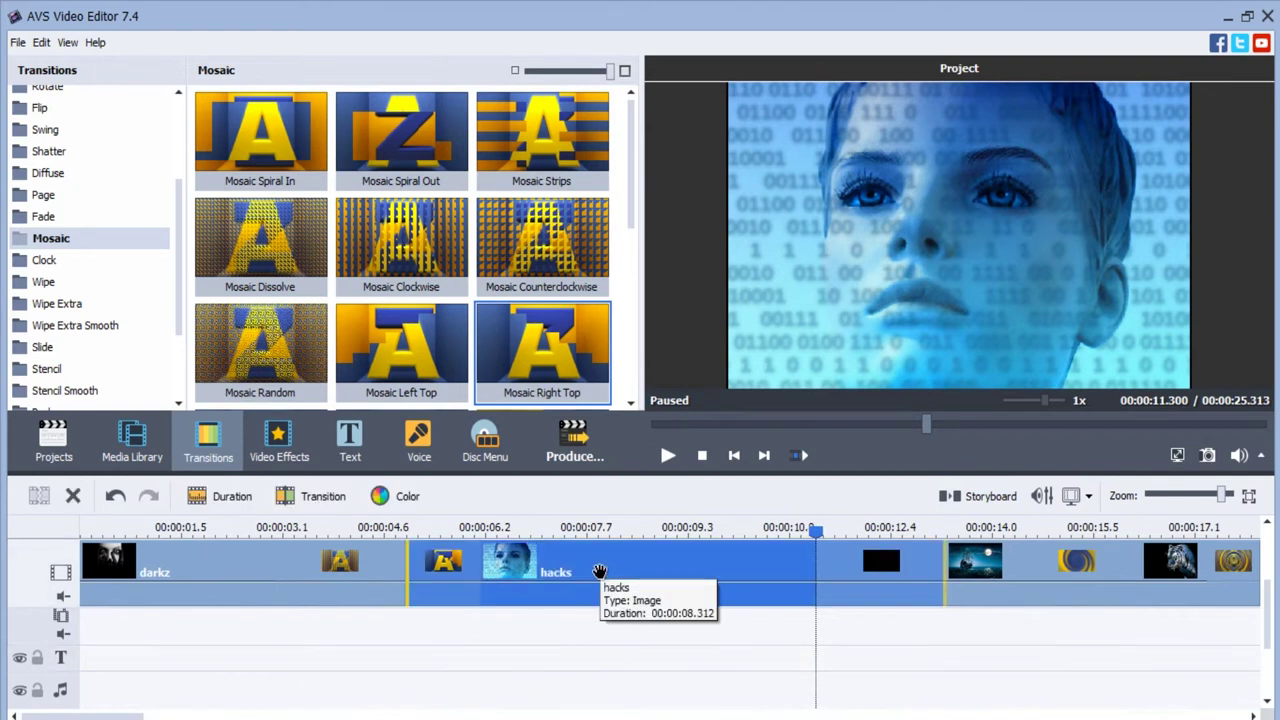
click(408, 569)
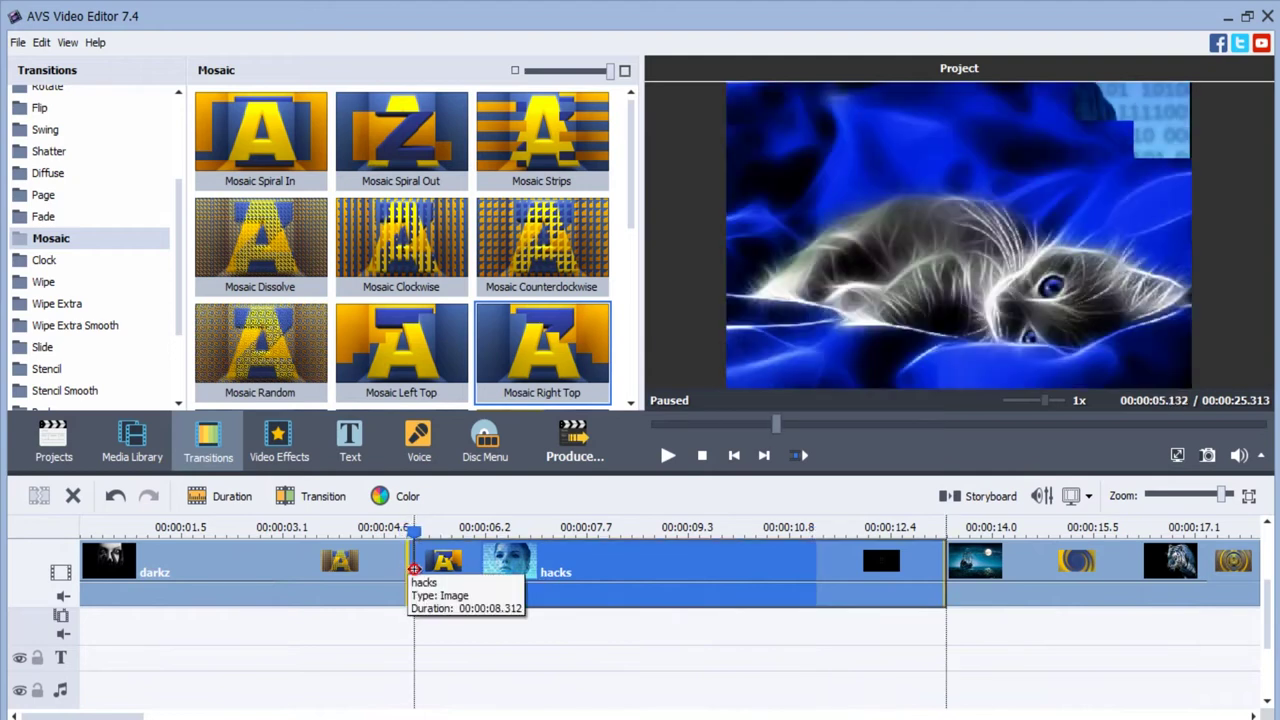
drag(424, 568, 389, 569)
click(351, 566)
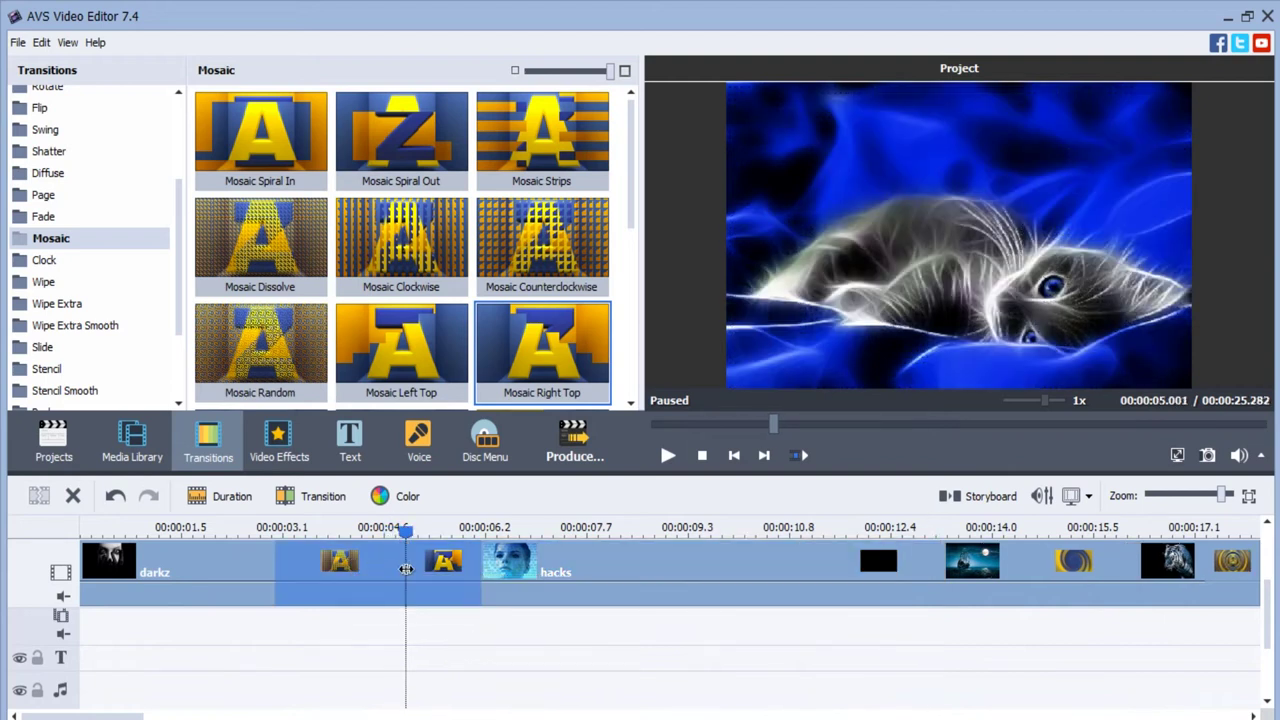
drag(400, 569, 379, 570)
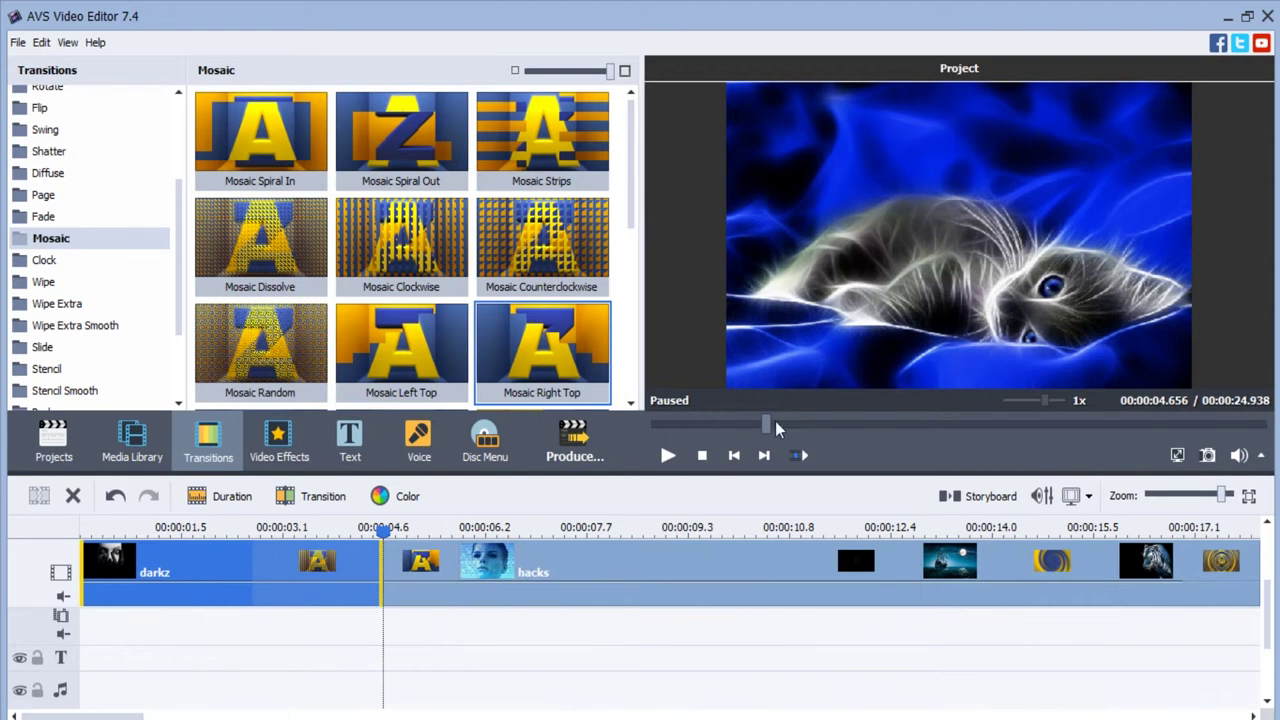
Preview the slideshow from the beginning and move the hacks image ahead of cat, directly after darkz.
drag(766, 427, 656, 427)
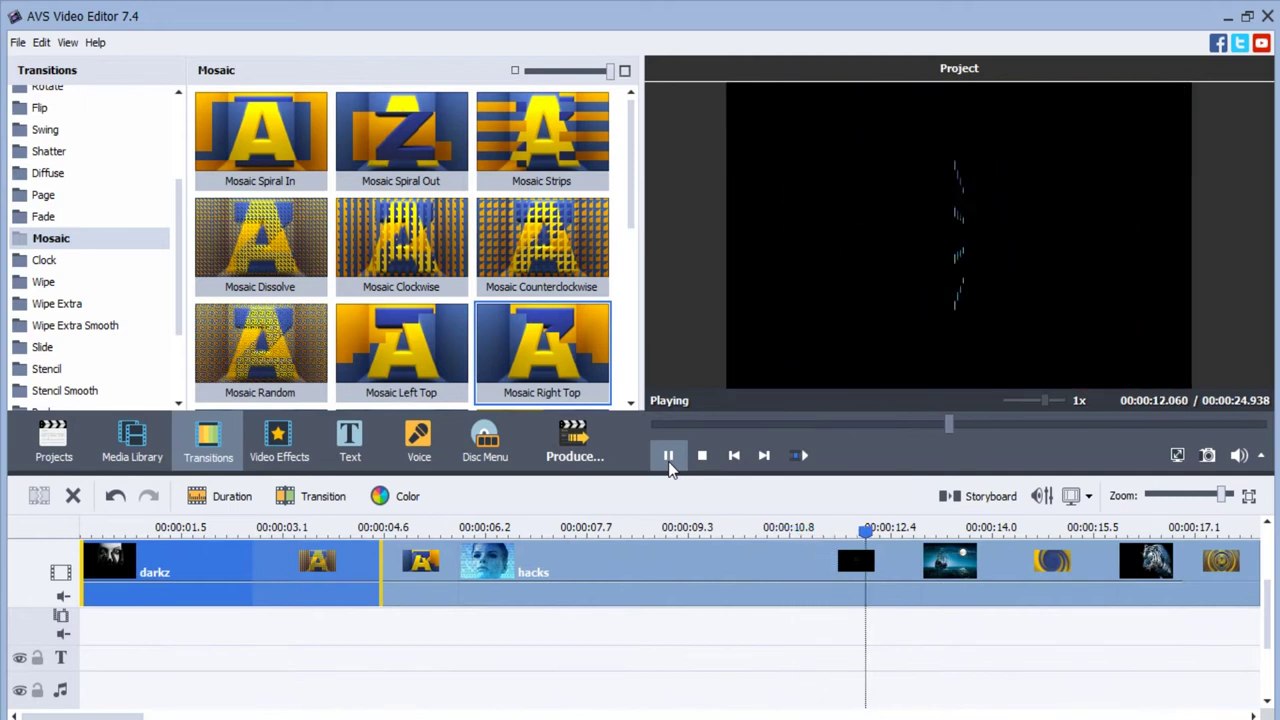
click(671, 458)
click(648, 583)
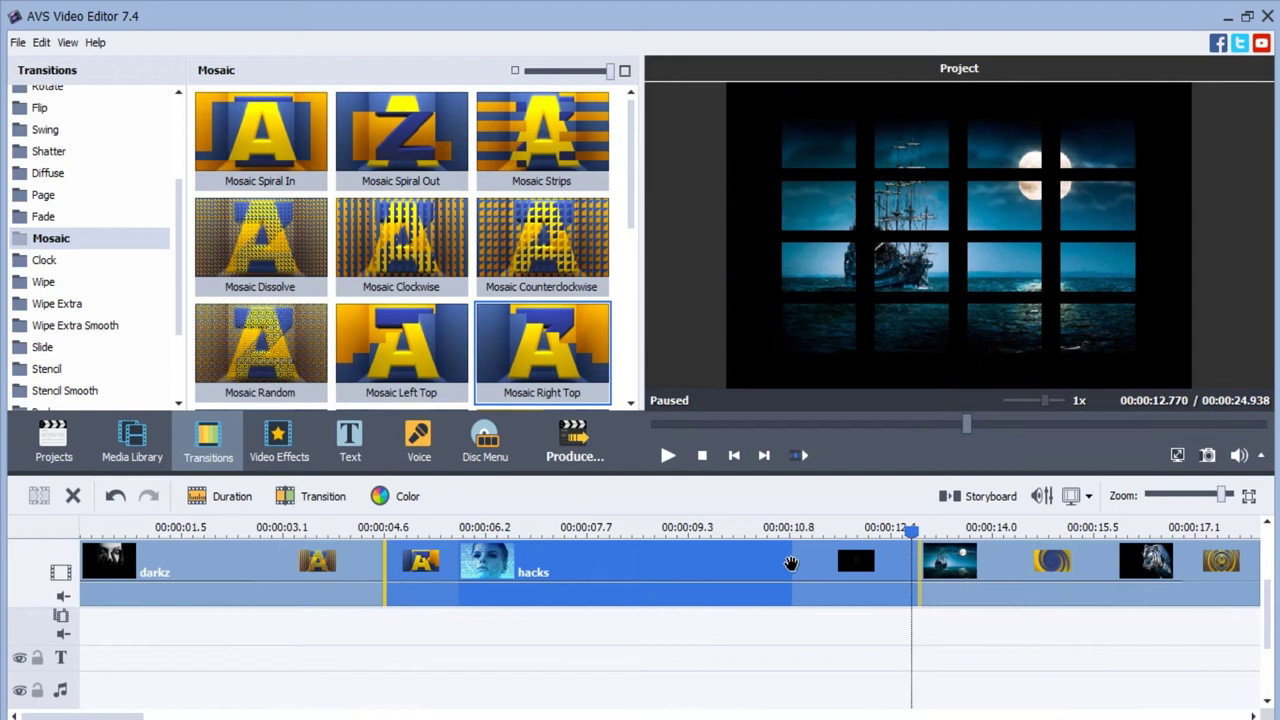
drag(792, 562, 679, 569)
click(727, 569)
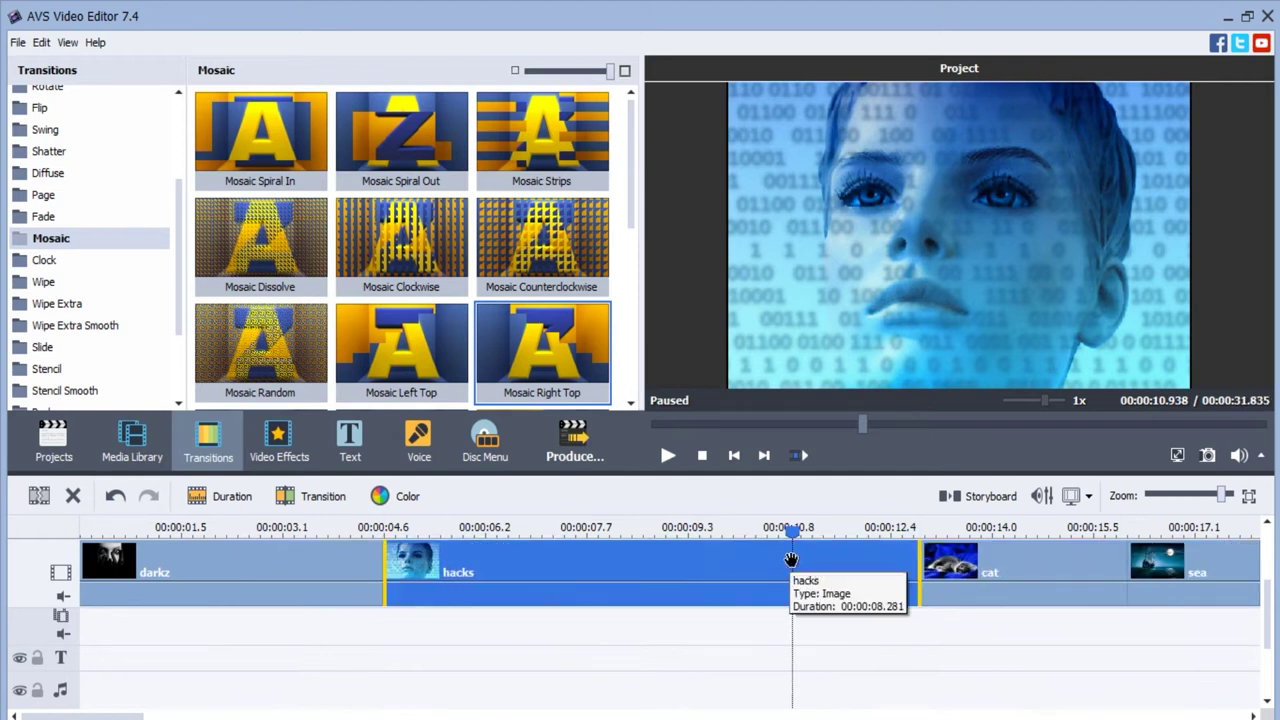
Set the hacks image's duration to about 3.3 seconds and play the slideshow from the start through the cat image.
right_click(719, 566)
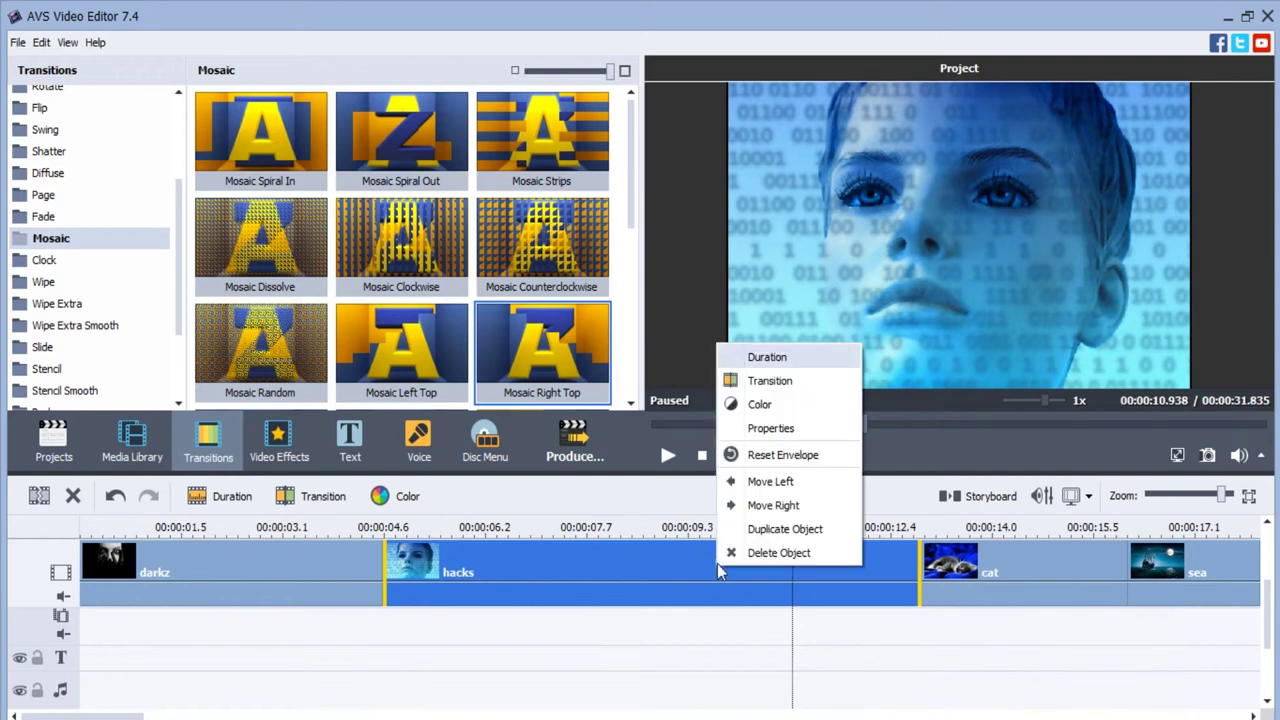
click(768, 357)
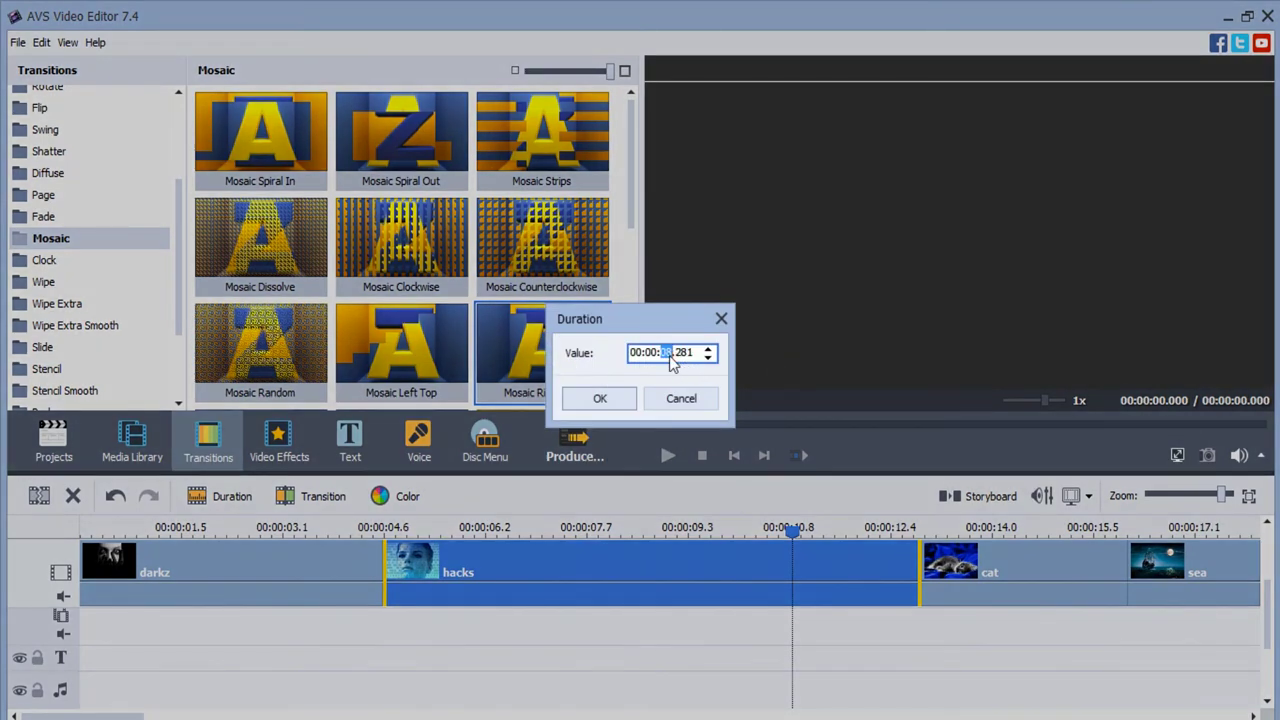
click(600, 398)
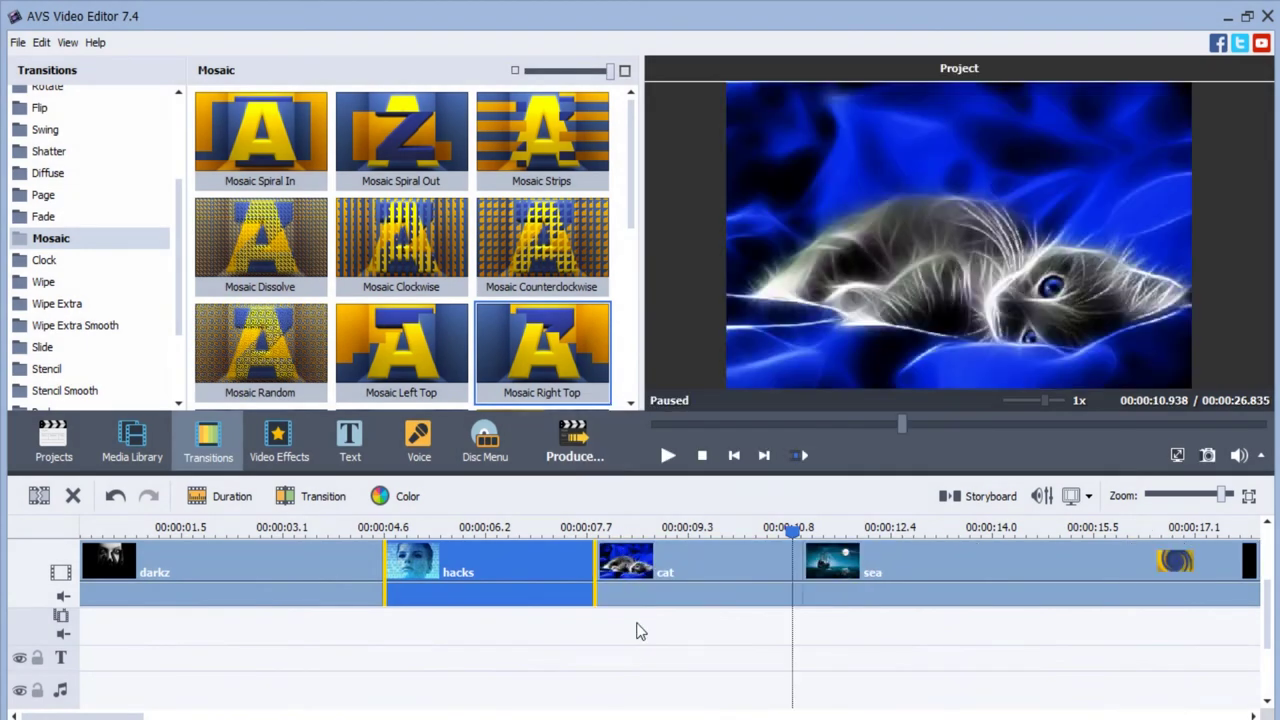
drag(903, 425, 646, 428)
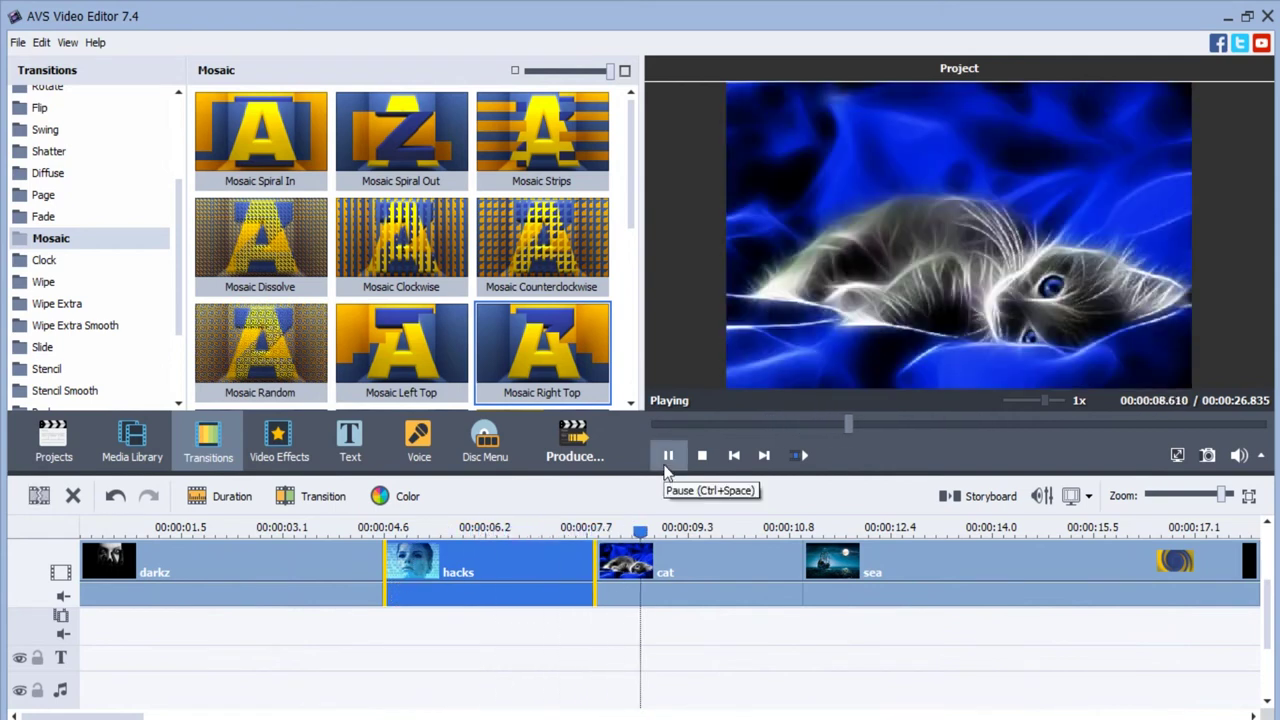
click(668, 458)
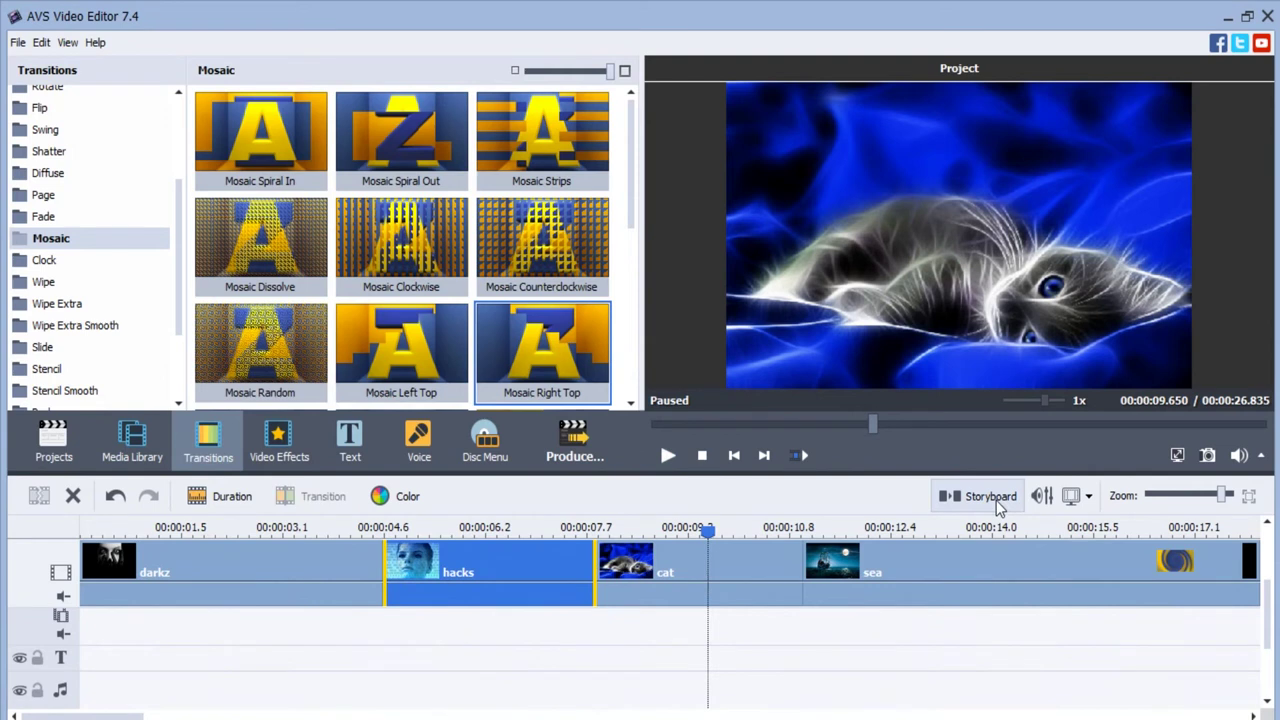
In the storyboard, add Mosaic Right Top transitions on both sides of hacks and Mosaic Spiral Out between cat and sea, and return to the timeline.
click(996, 503)
drag(541, 350, 150, 568)
drag(541, 350, 296, 563)
drag(440, 128, 449, 566)
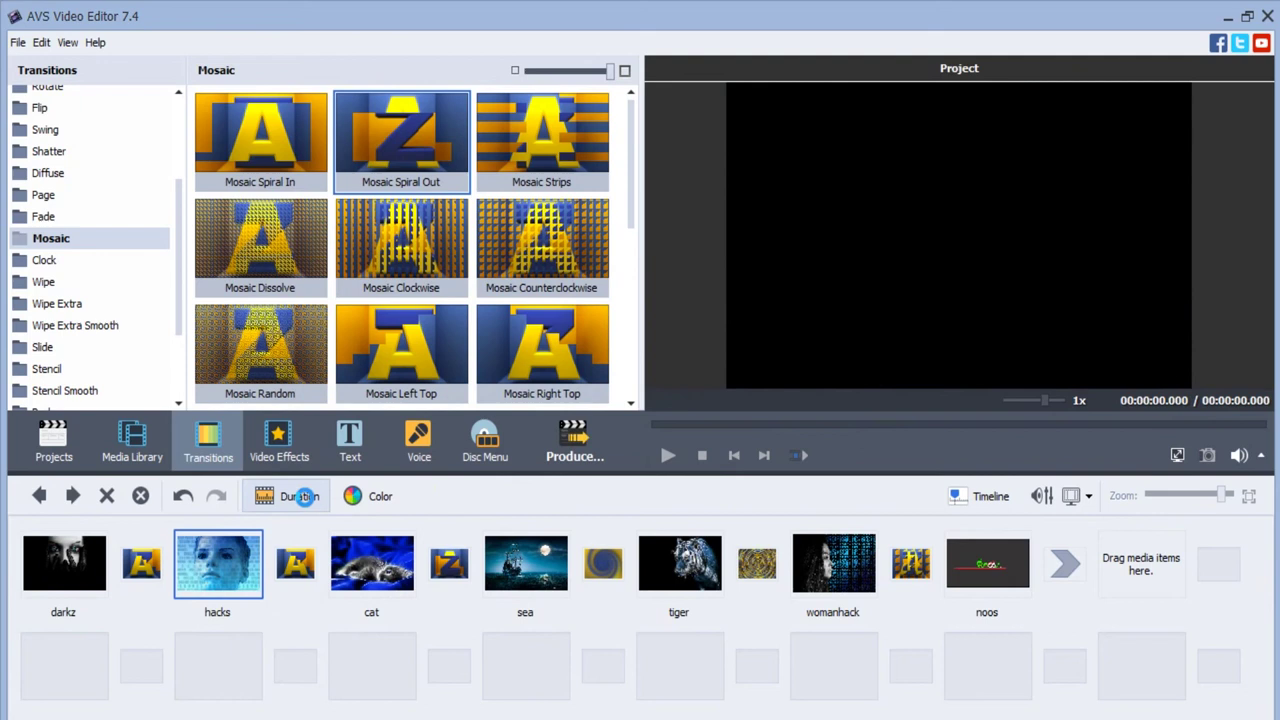
click(300, 496)
click(680, 397)
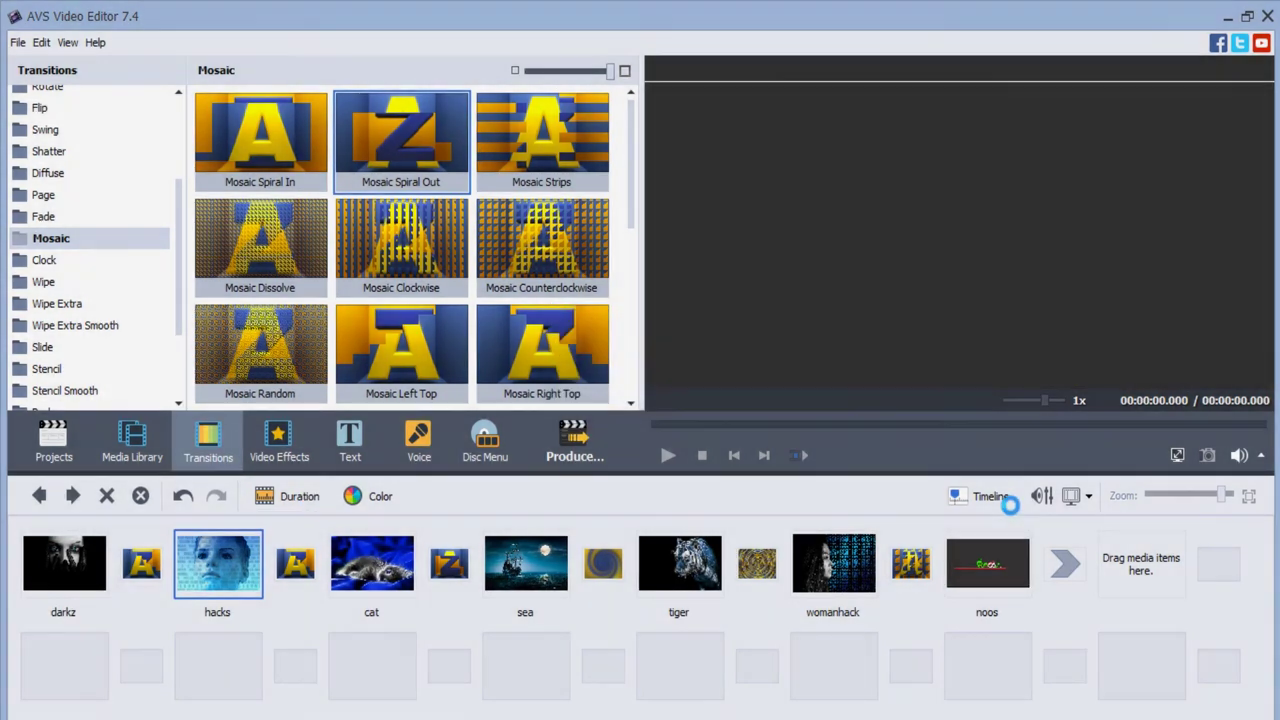
click(992, 497)
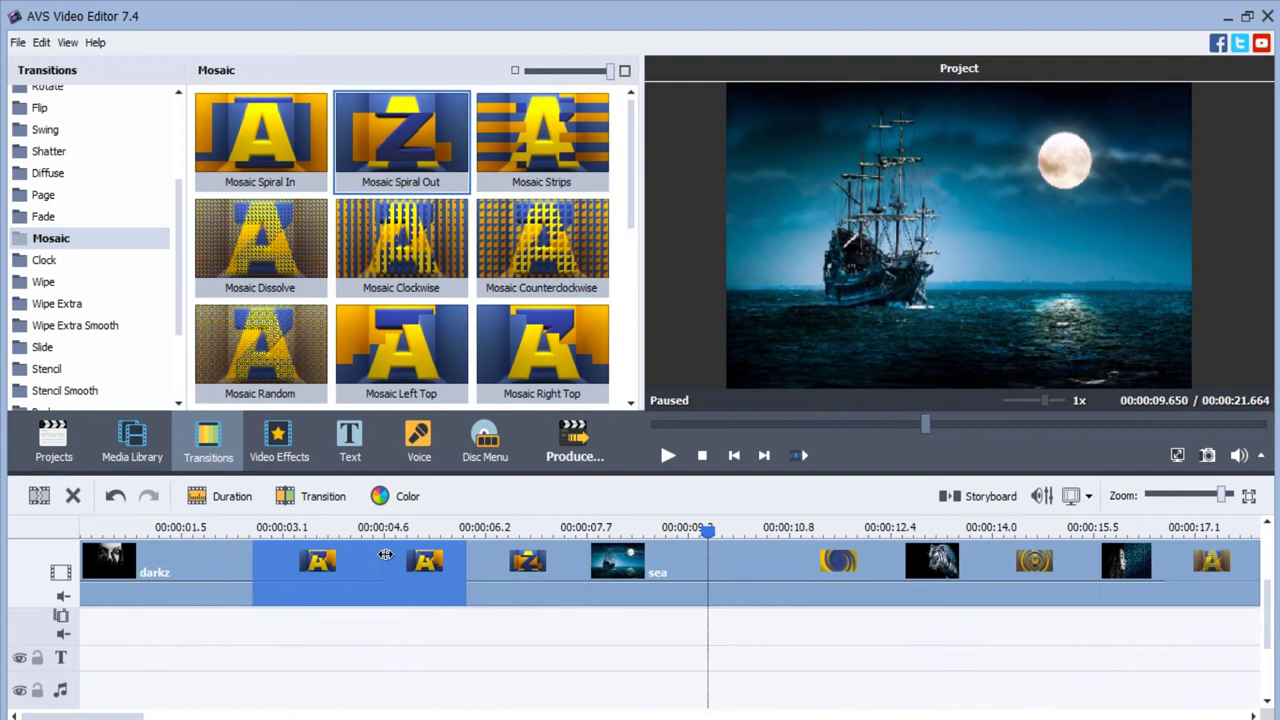
Place the Cannon audio at the start of the audio mix line and play the project with the music.
mouse_move(633, 218)
mouse_down()
mouse_move(630, 366)
mouse_move(630, 209)
mouse_up()
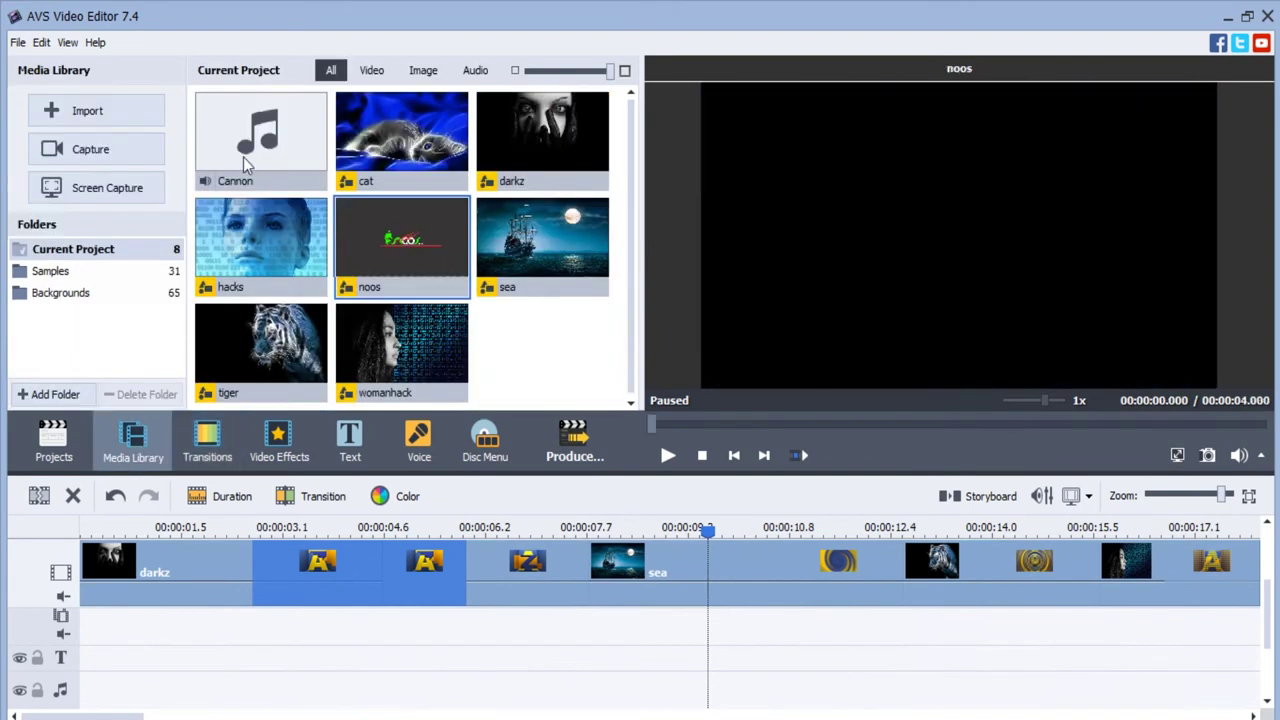
click(284, 140)
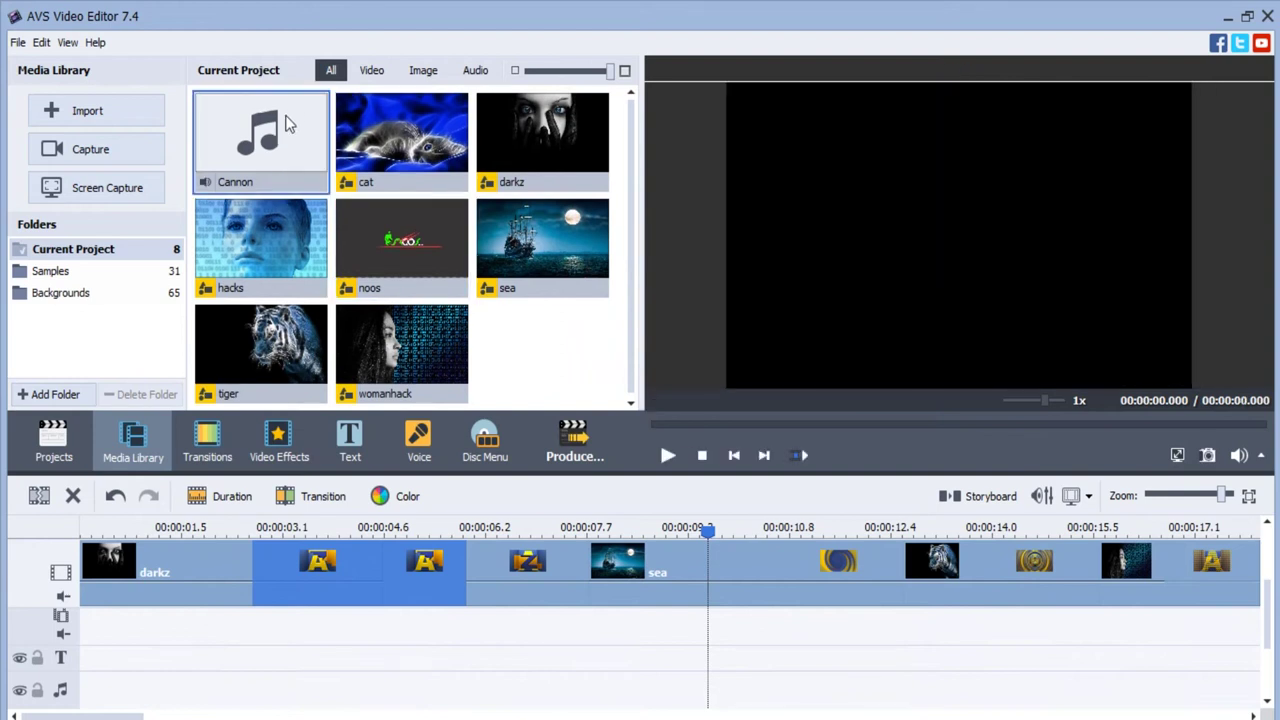
drag(286, 128, 82, 699)
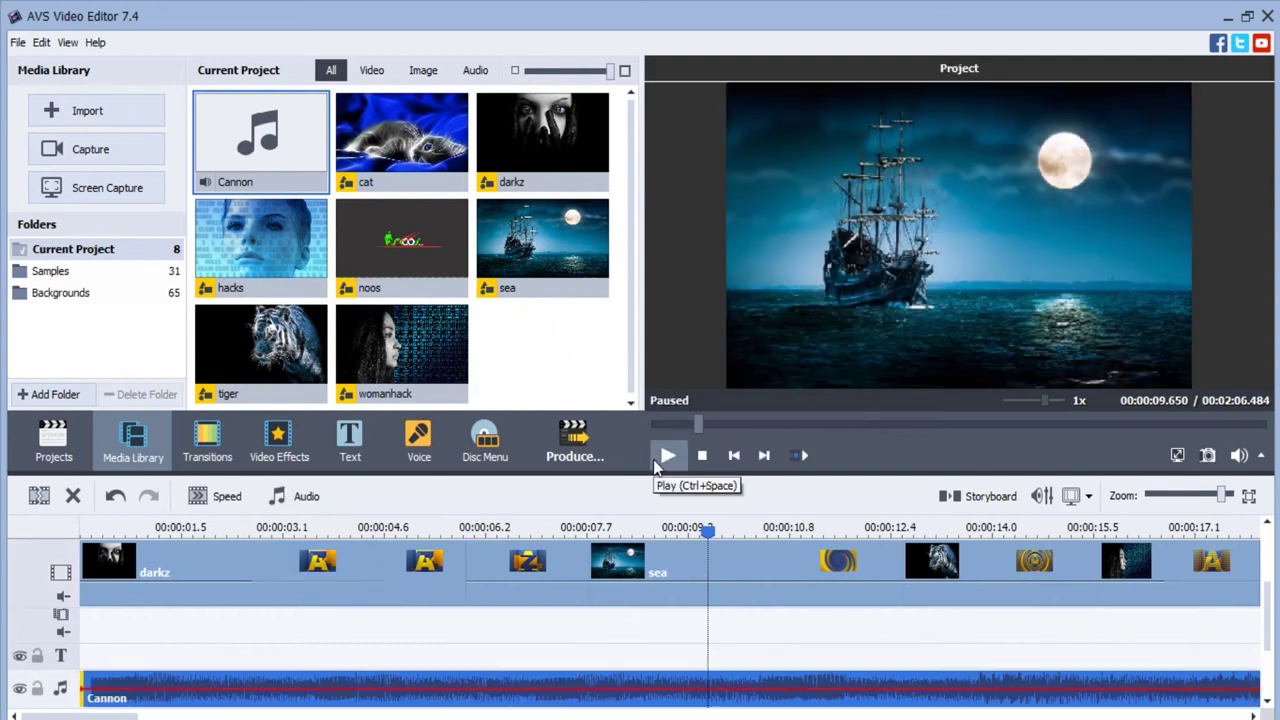
click(660, 468)
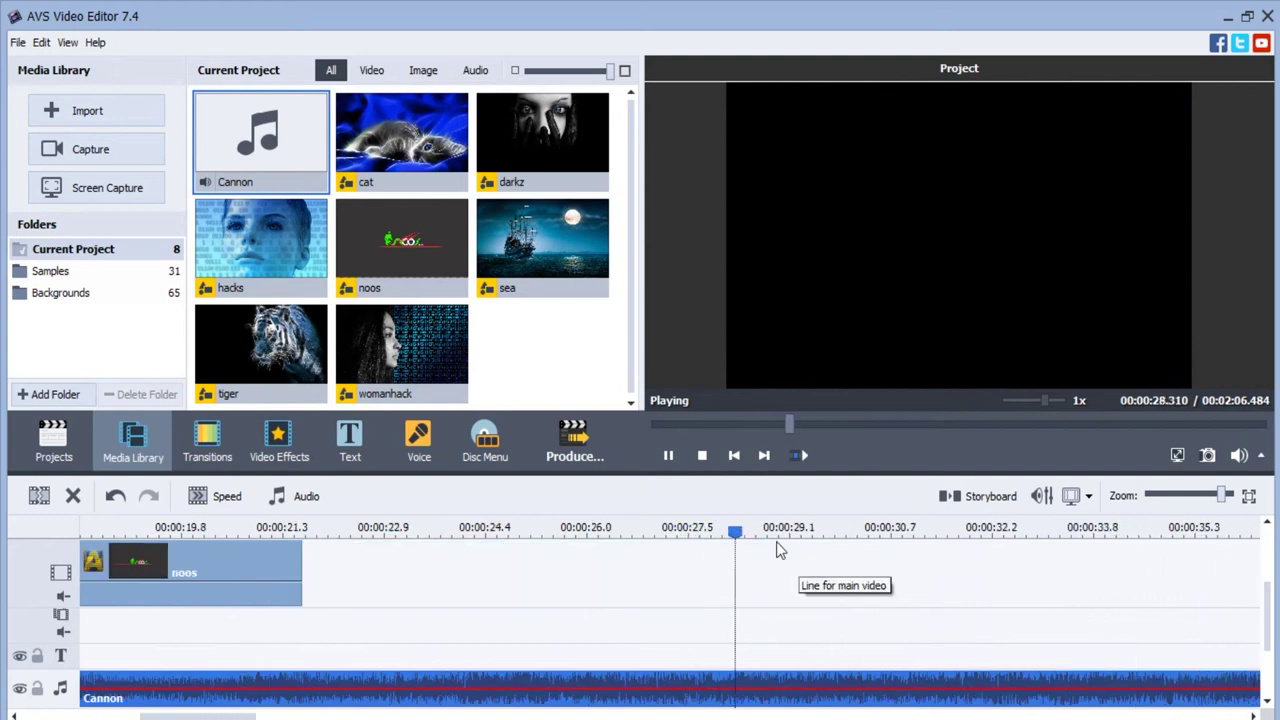
click(669, 462)
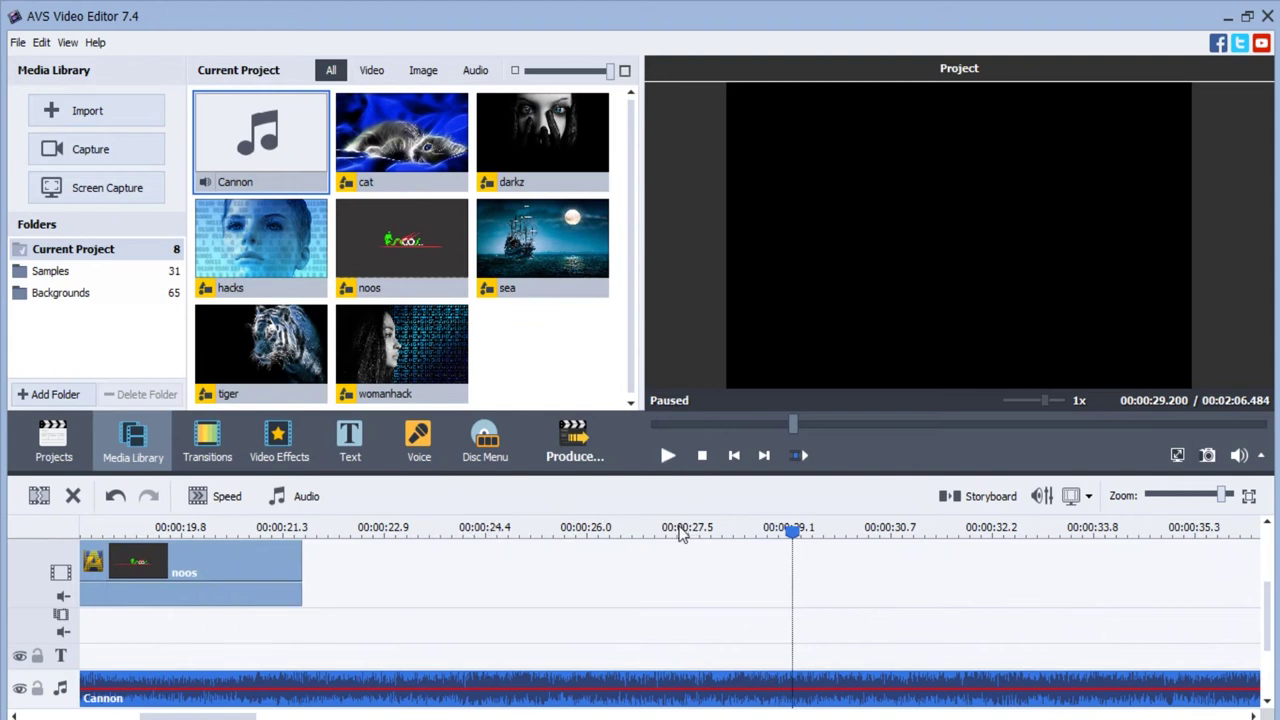
Trim the end of the Cannon audio to match the end of the last image, at about 21.66 seconds.
mouse_move(674, 532)
mouse_down()
mouse_move(703, 527)
mouse_move(221, 529)
mouse_up()
drag(993, 530, 427, 524)
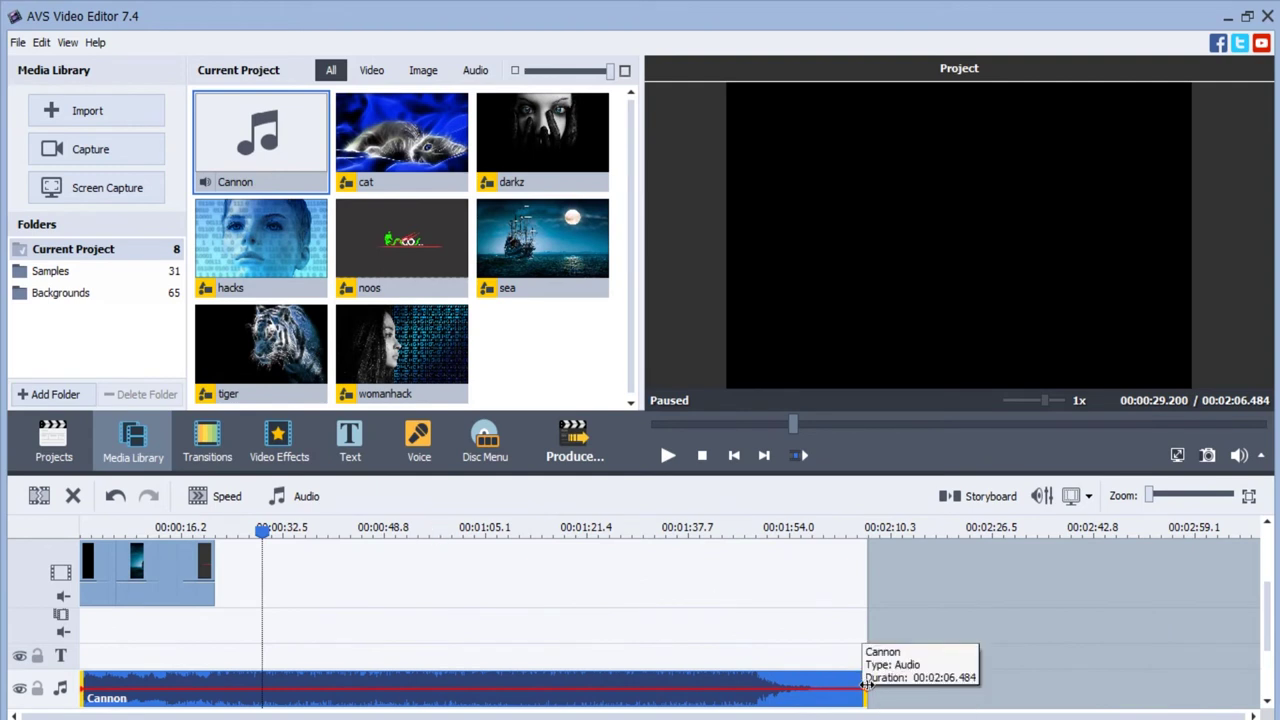
drag(862, 690, 214, 671)
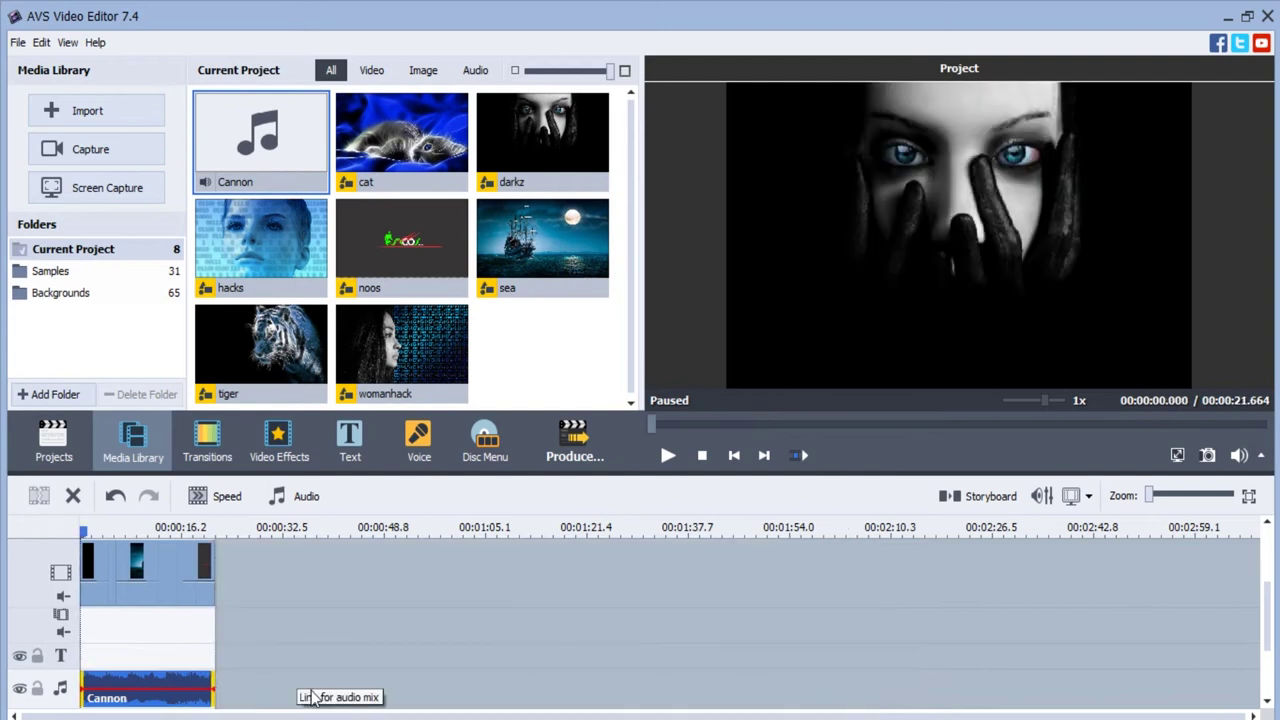
Examine how the end of the Cannon audio lines up with the noos image, and return the playhead to the project start.
click(434, 531)
drag(431, 526, 975, 537)
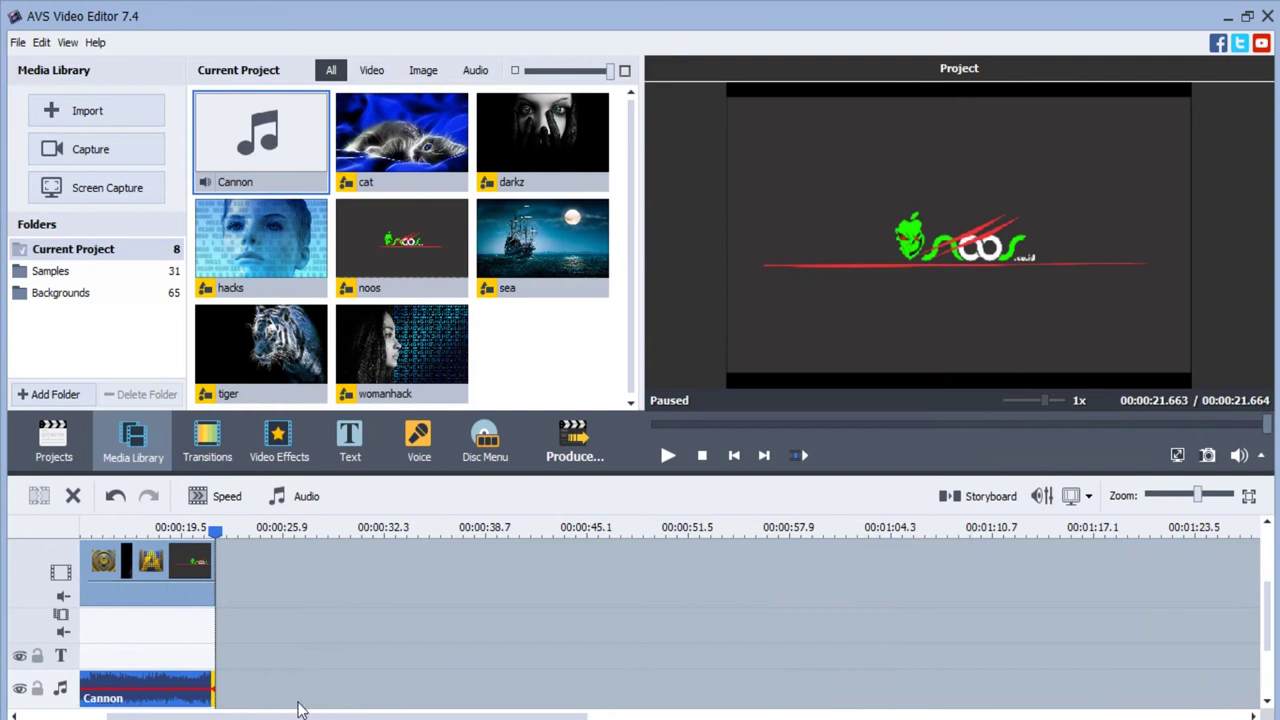
drag(244, 715, 112, 715)
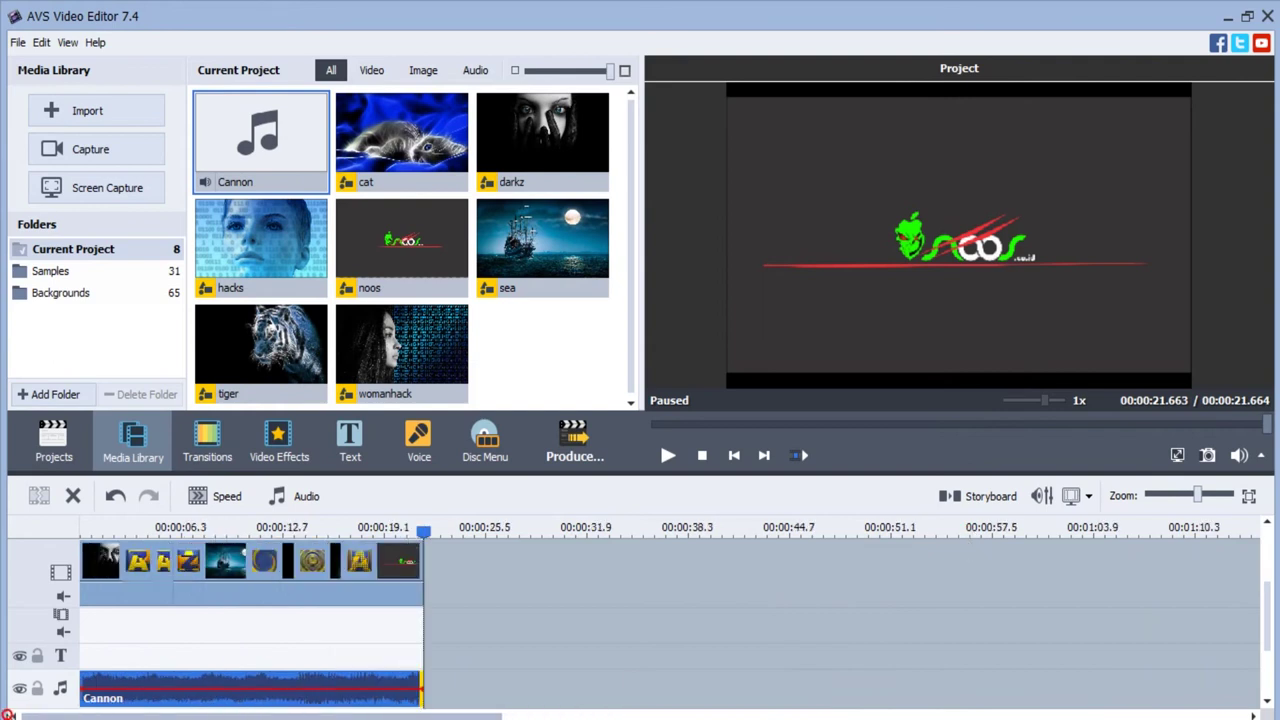
drag(548, 529, 1021, 526)
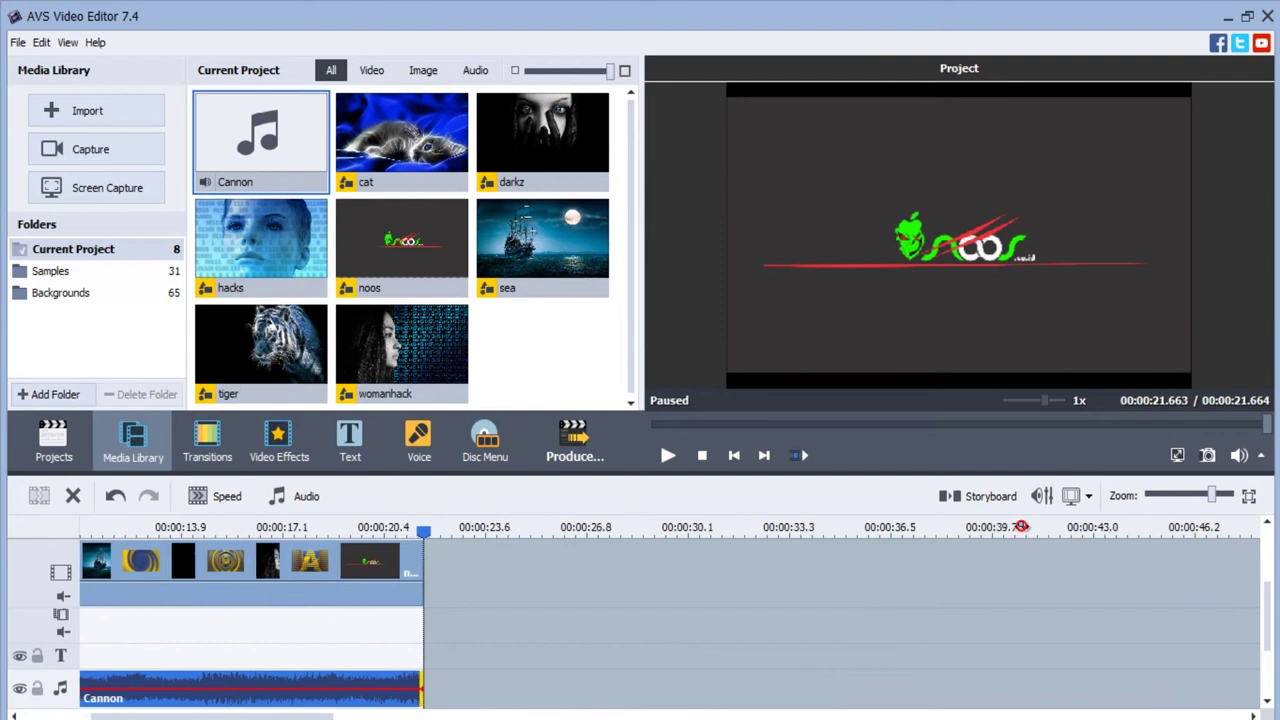
drag(298, 716, 112, 717)
drag(35, 718, 40, 718)
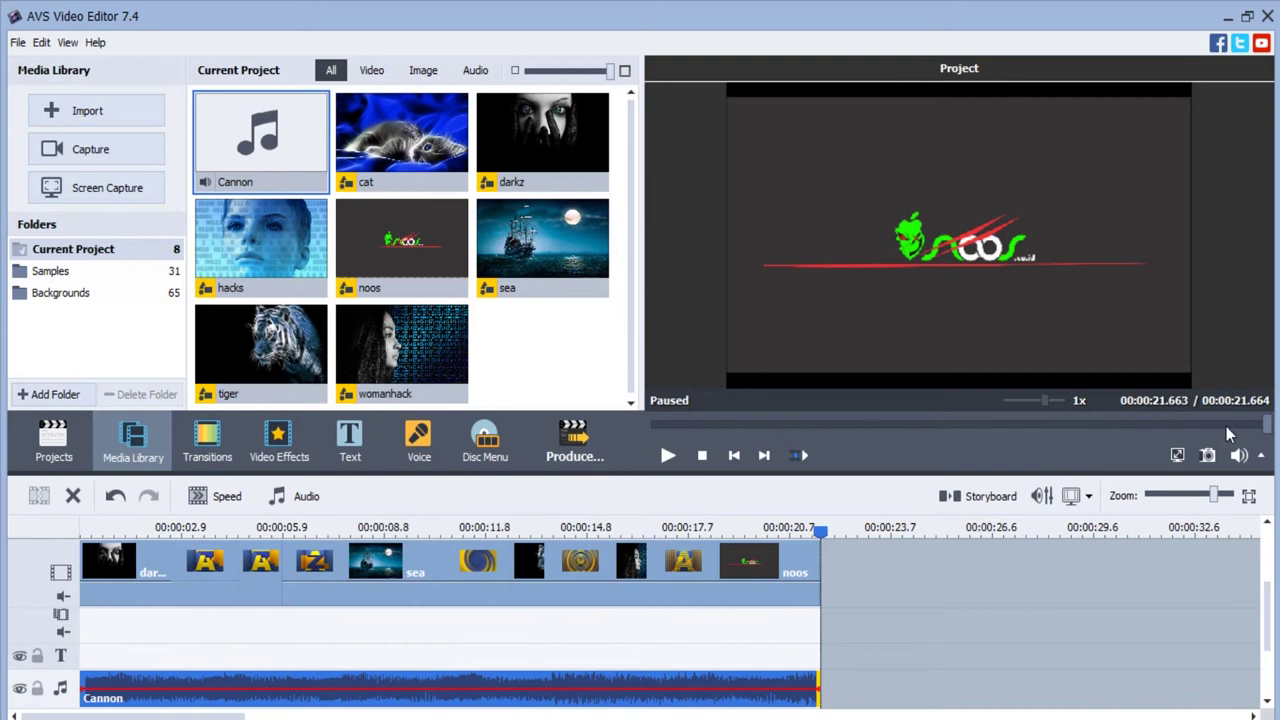
drag(1263, 424, 652, 424)
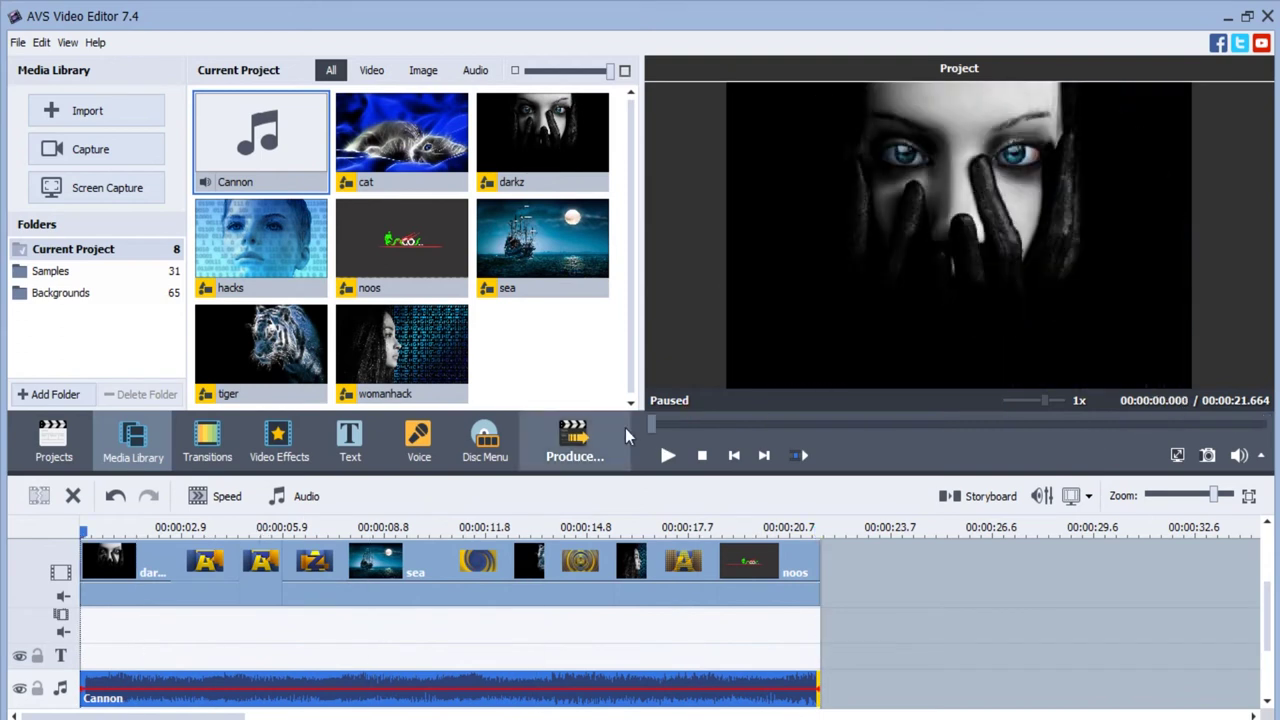
Play the project from its start to check the images with the music, and pause it at about 10 seconds.
click(676, 456)
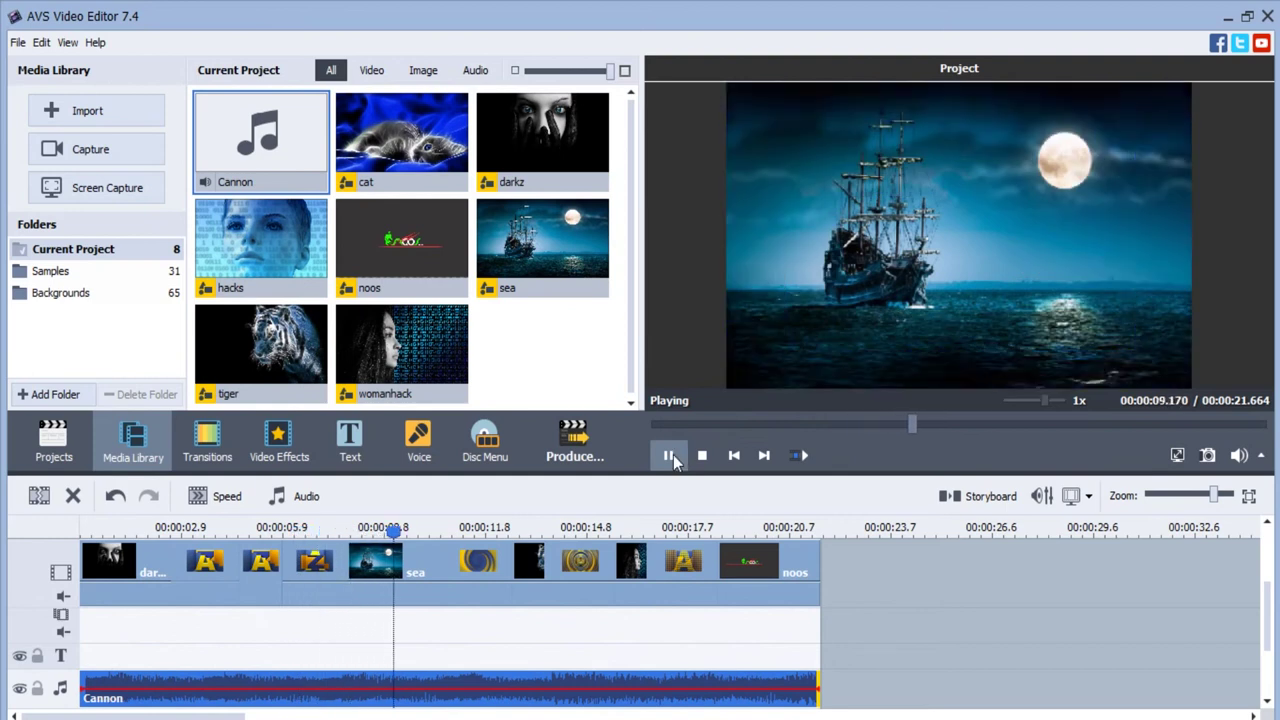
click(669, 456)
Start producing the project as an AVI file with the profile HD video: H.264/AVC, 720p, 3200 kbps; Audio: MP3, 192 kbps.
click(563, 445)
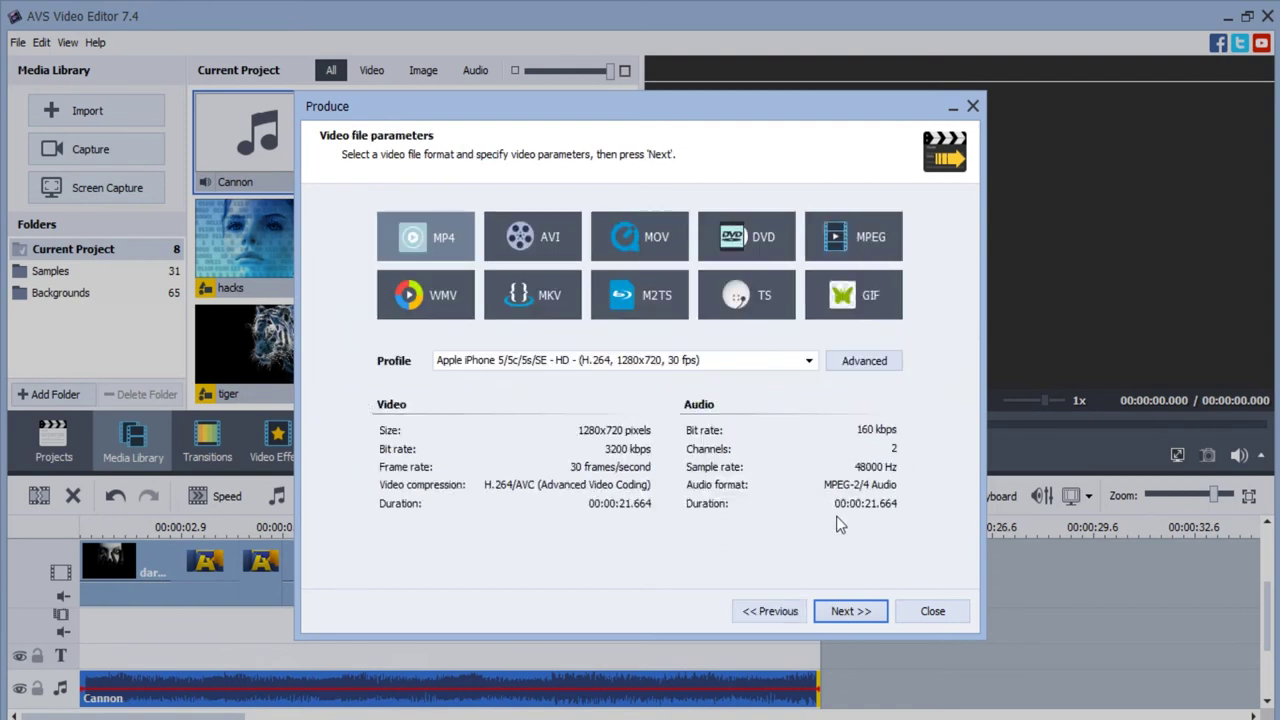
click(436, 238)
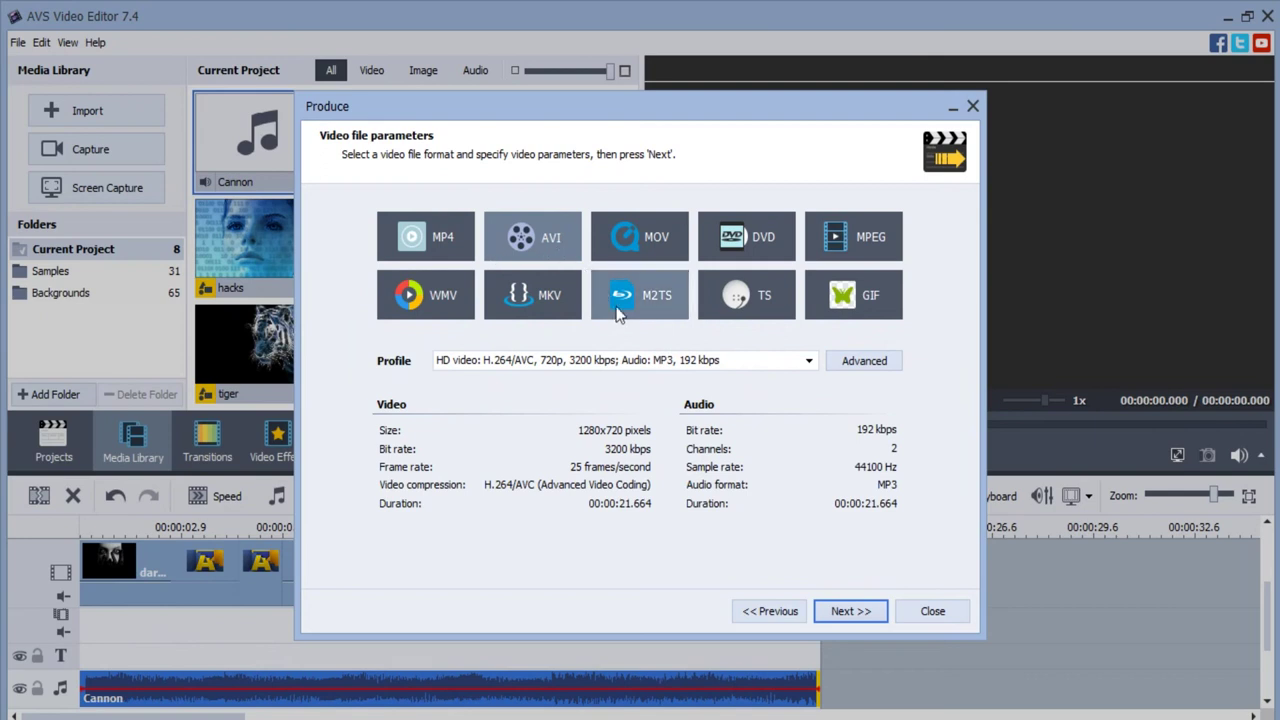
click(720, 360)
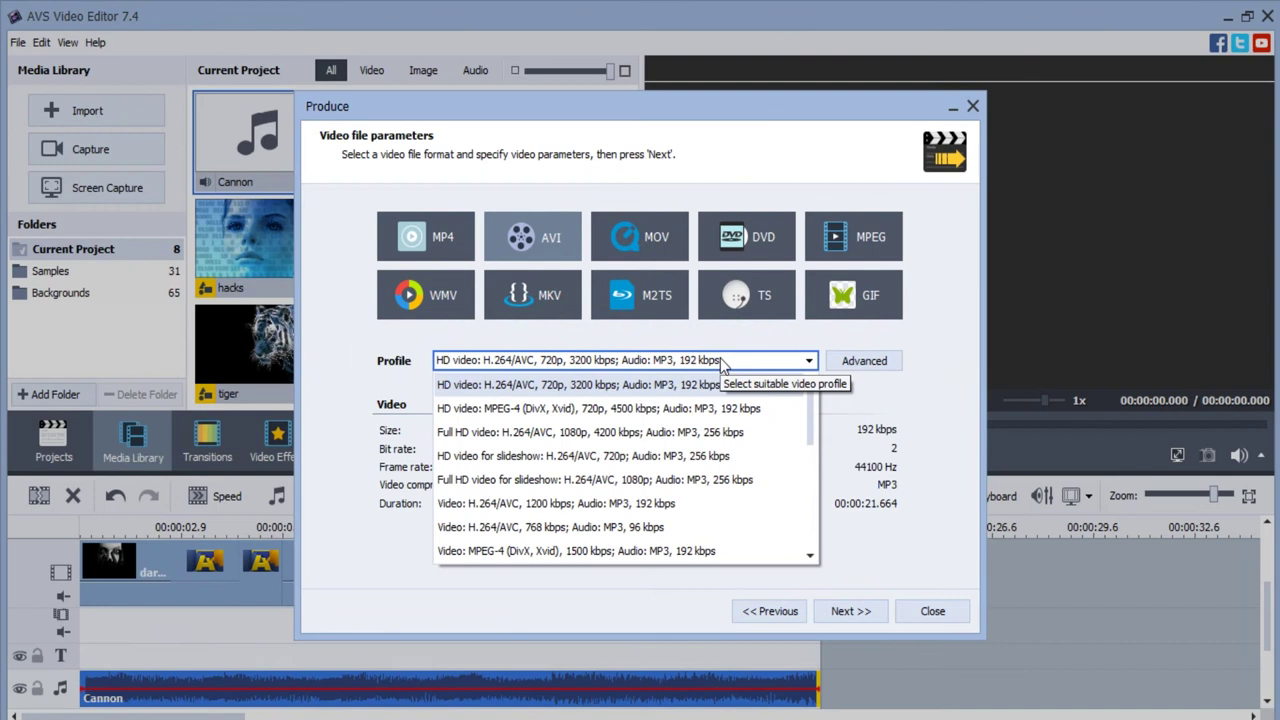
click(720, 358)
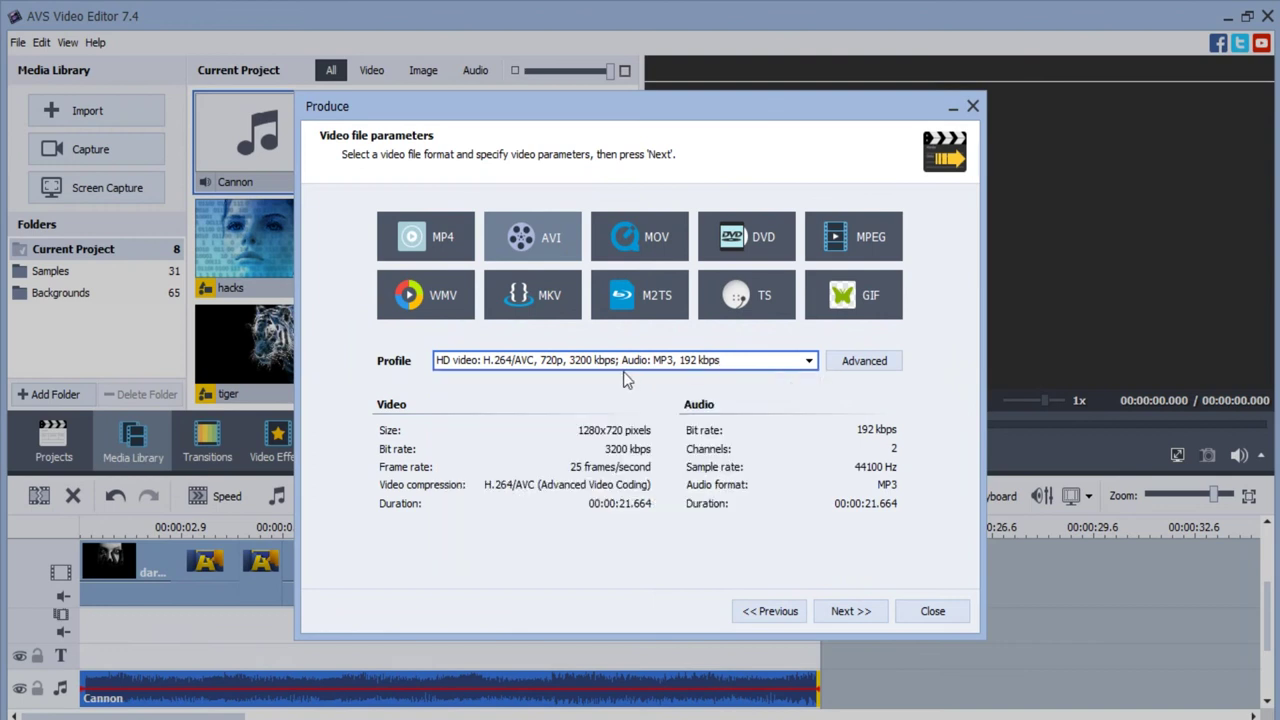
click(849, 610)
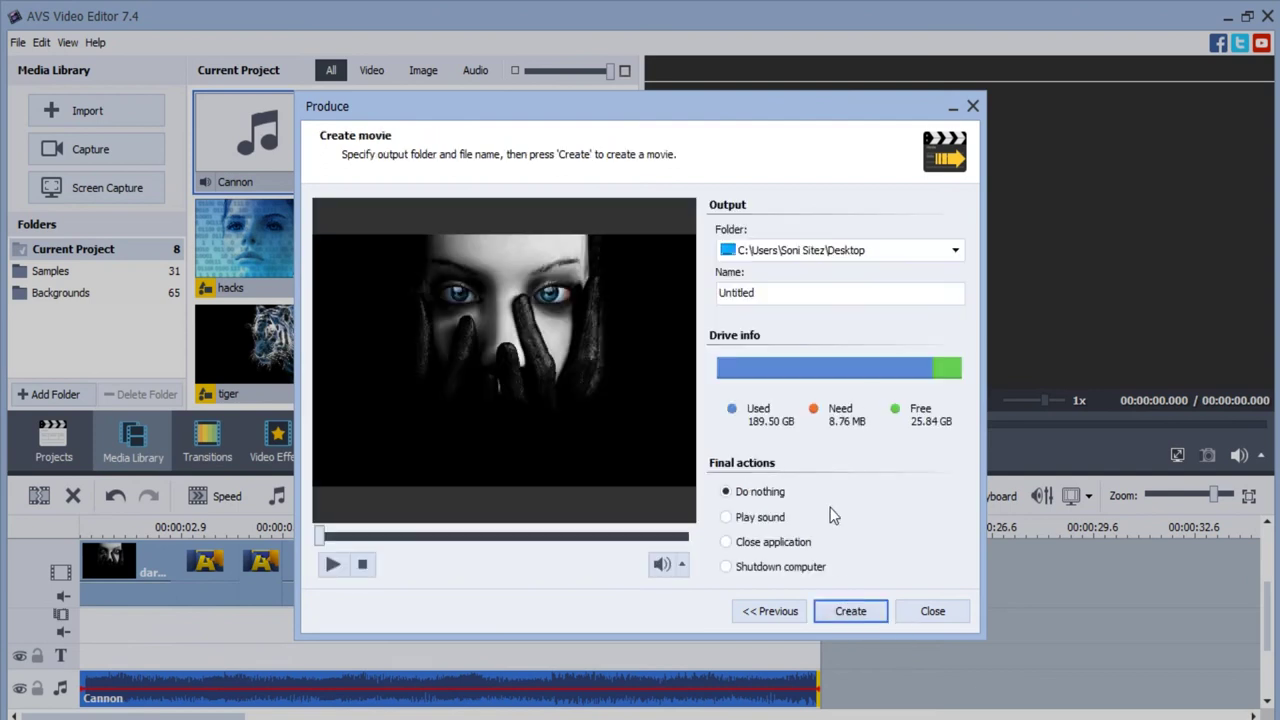
Name the output file Create Easy Video Slide and create the movie in the Desktop folder.
double_click(810, 298)
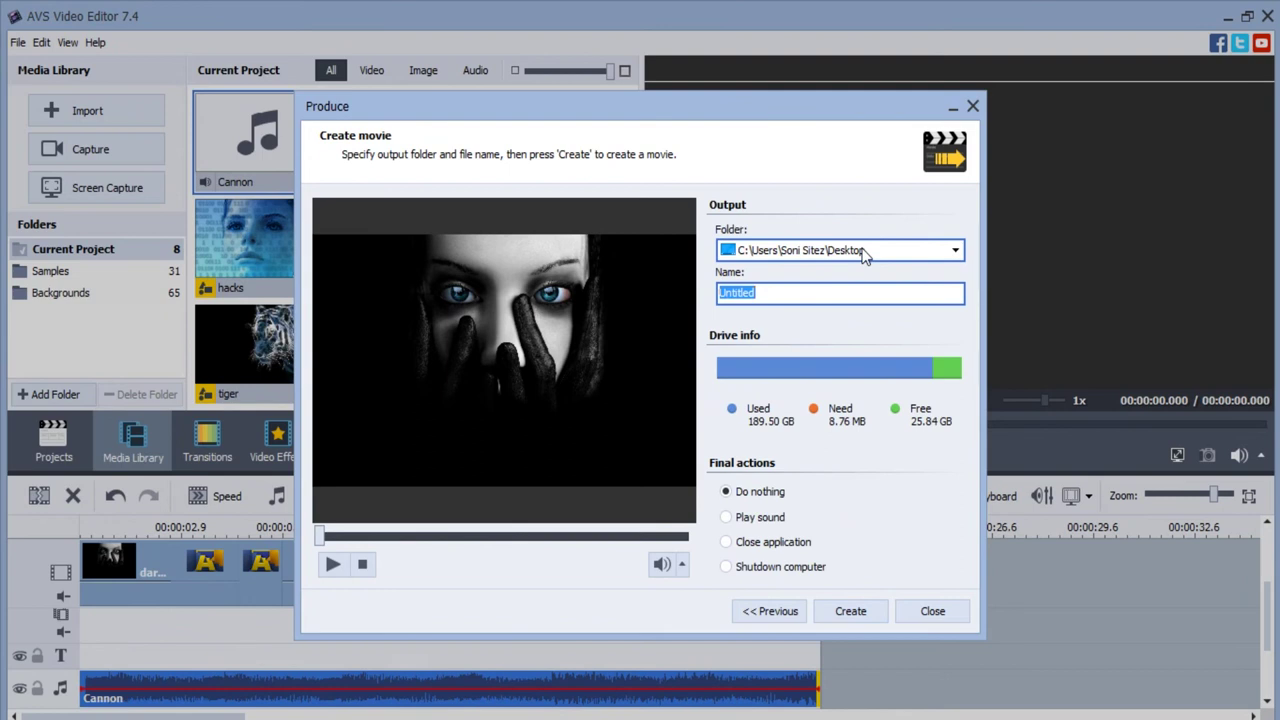
text(Create Es)
key(BackSpace)
text(asy Video Slide)
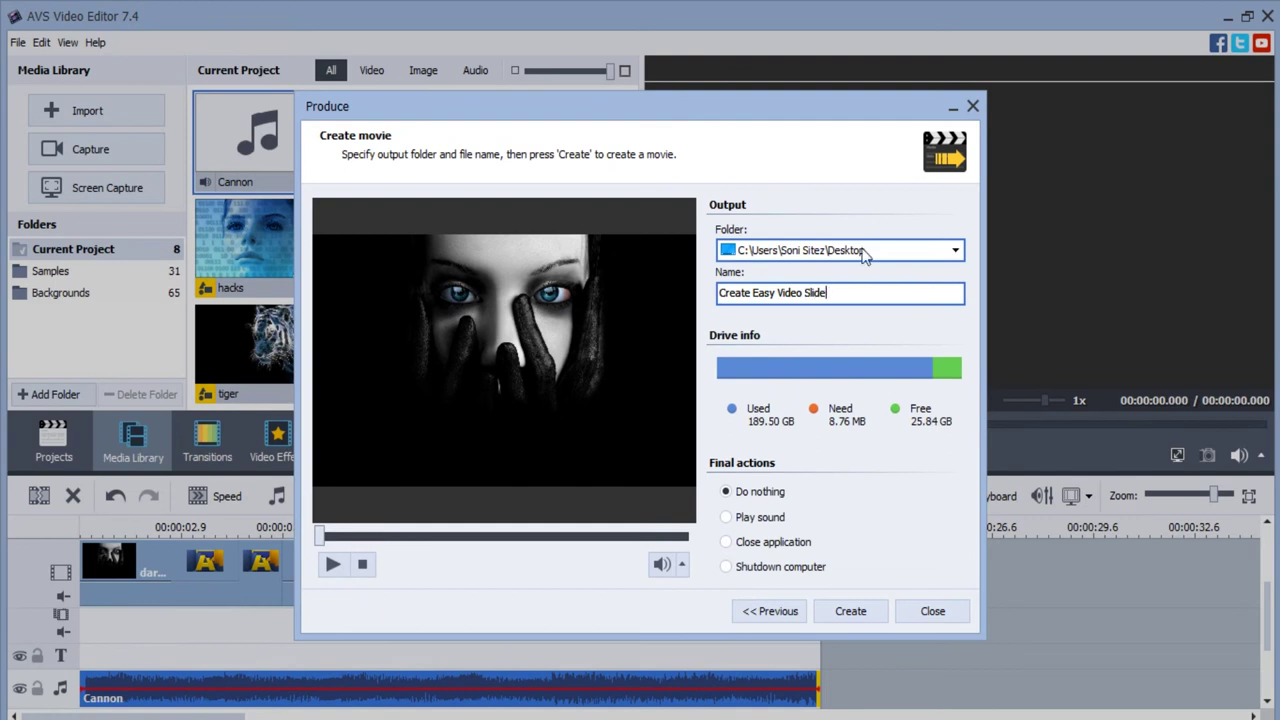
click(855, 611)
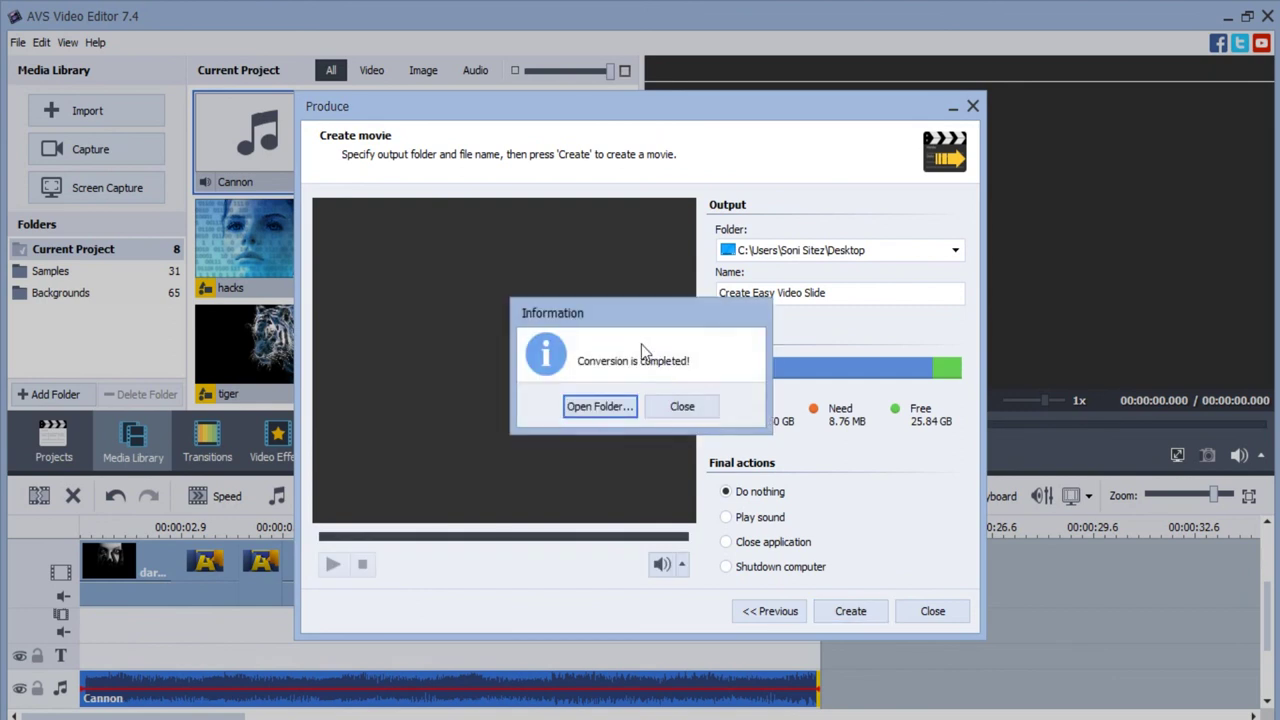
Open the output folder, maximize its window and play Create Easy Video Slide.avi in the default video player.
click(617, 408)
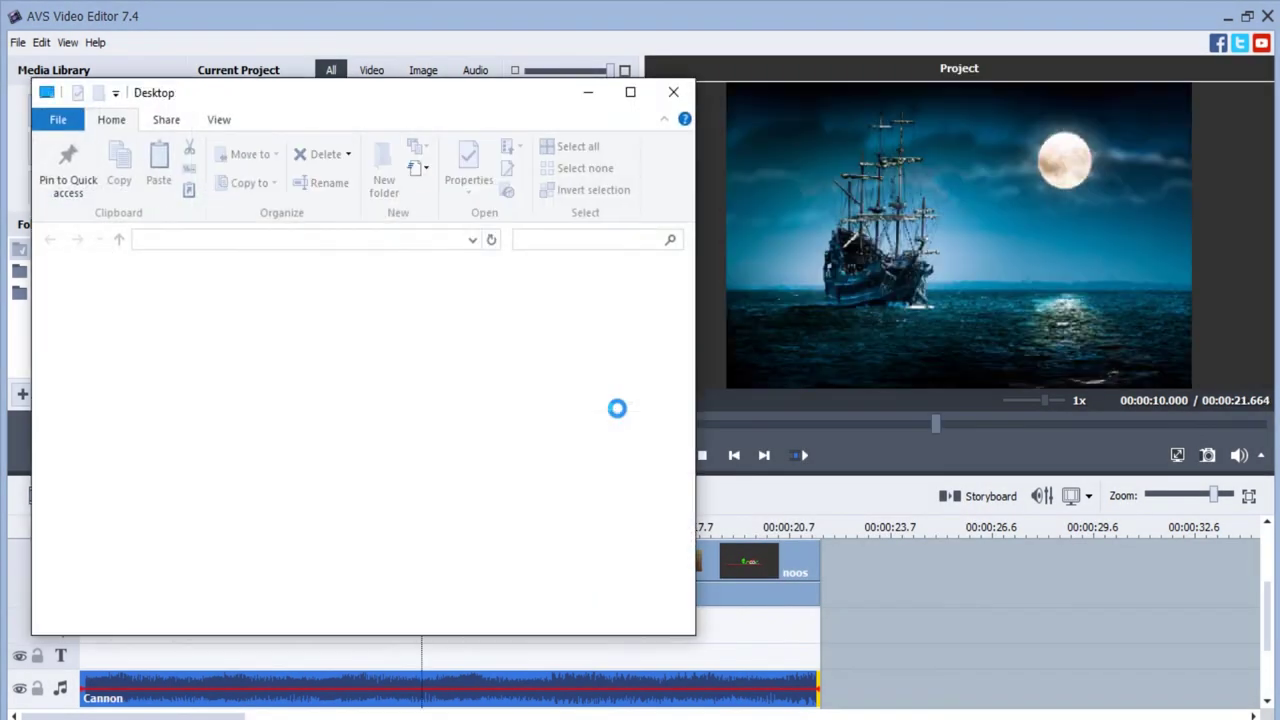
click(630, 92)
click(405, 292)
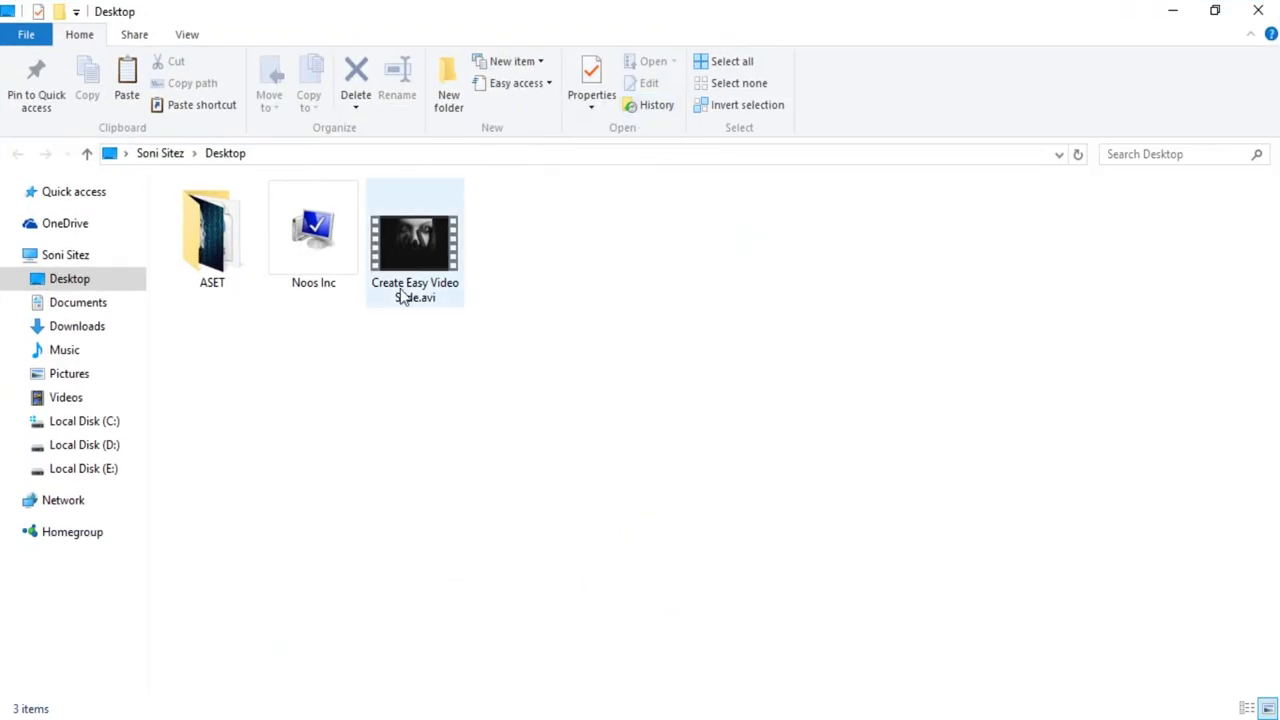
mouse_move(438, 268)
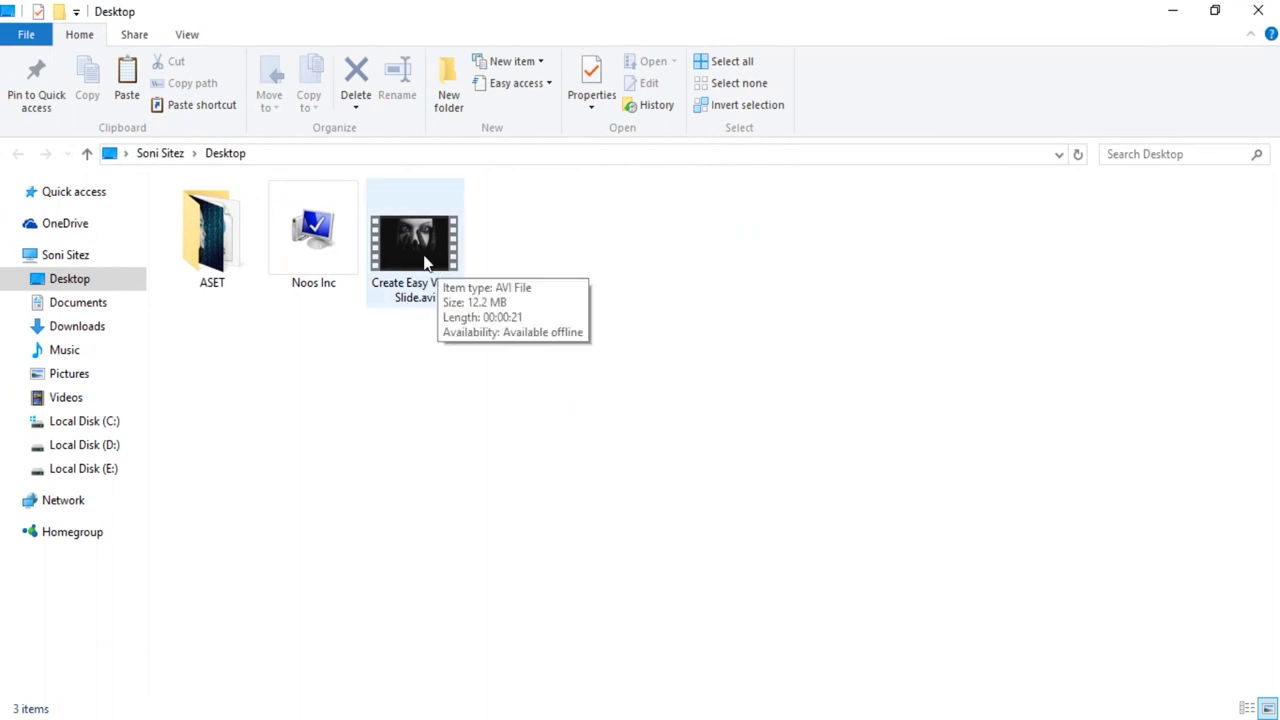
right_click(424, 258)
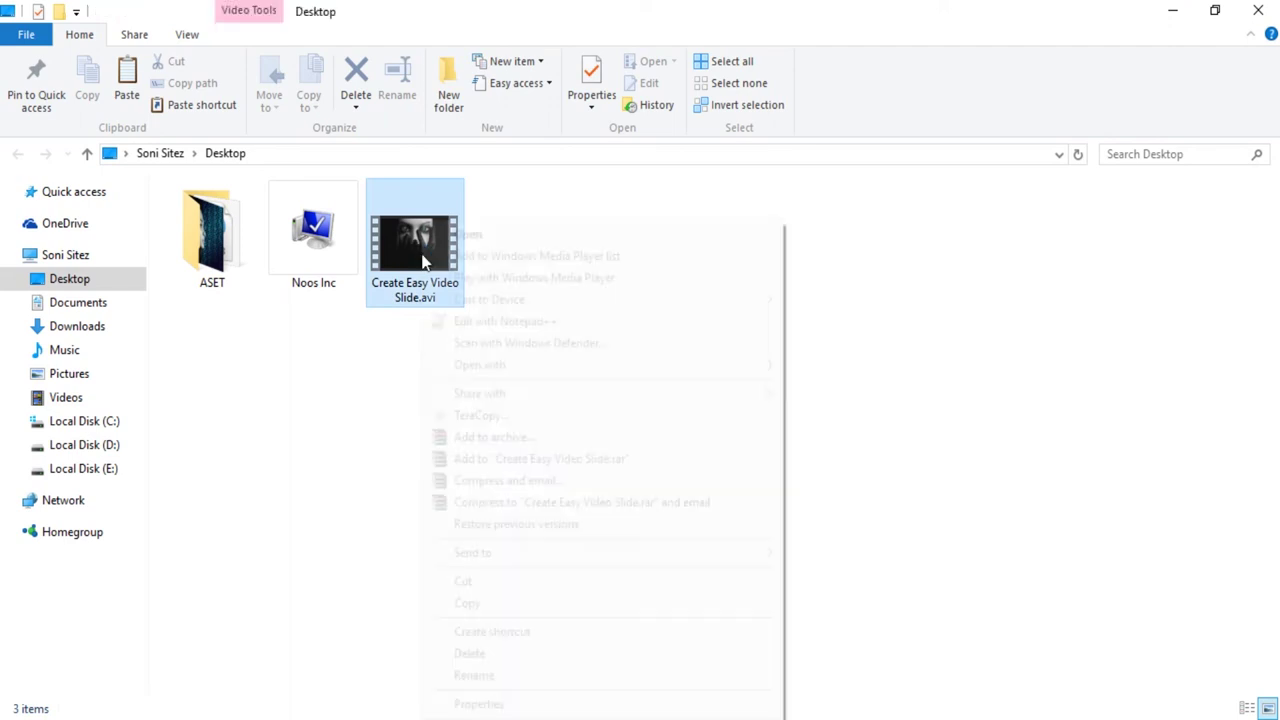
click(467, 235)
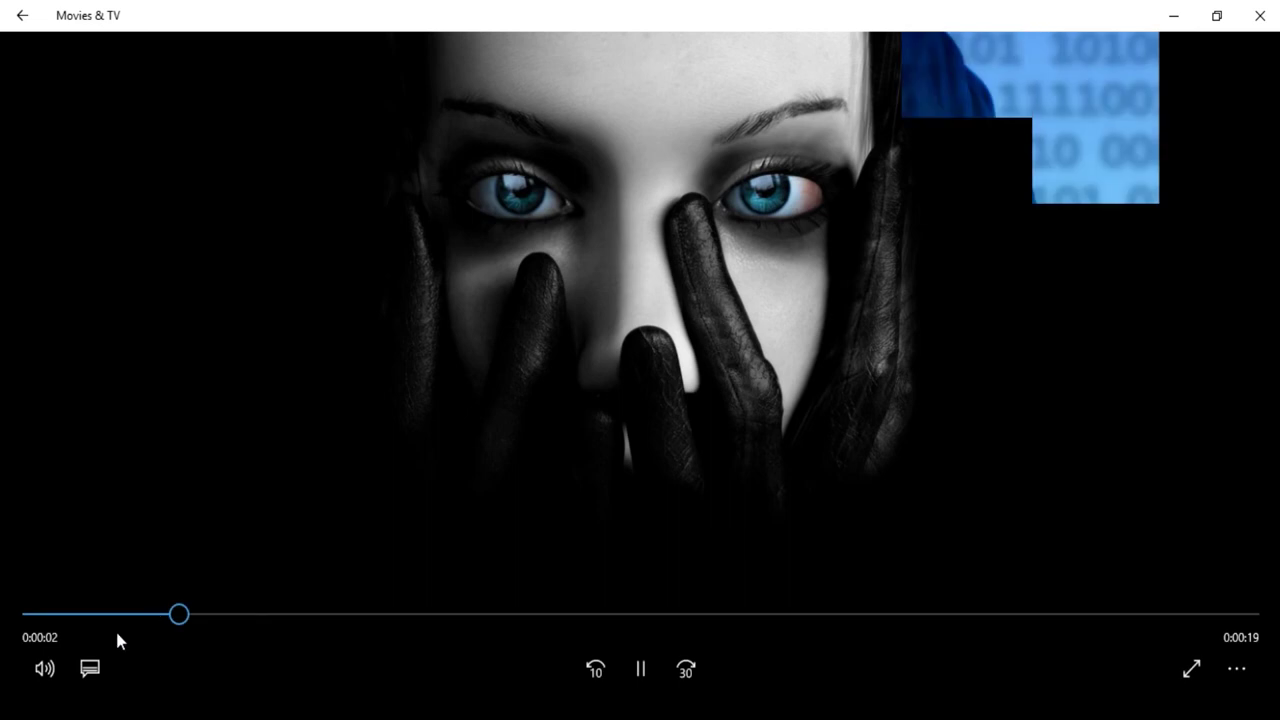
Set the player volume to 91, watch the video to its end, and replay part of its last third before pausing.
click(44, 668)
drag(145, 604, 221, 616)
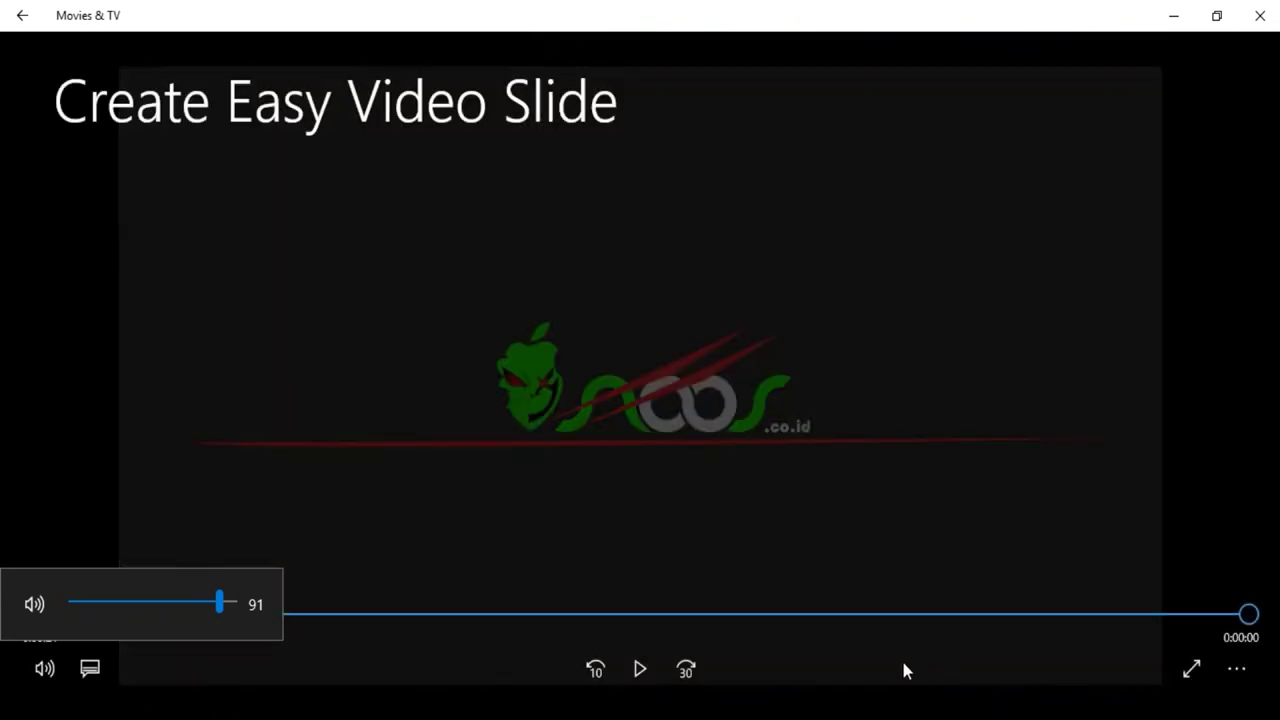
click(834, 614)
click(642, 668)
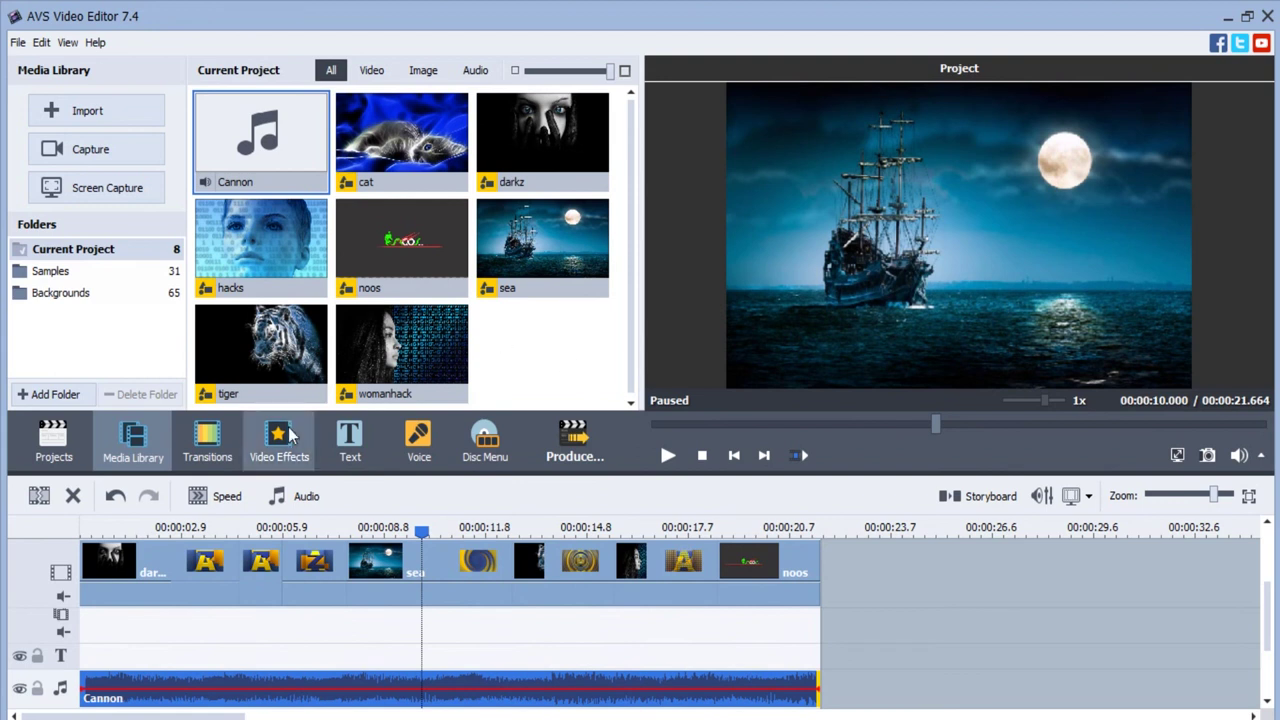
Browse the Animation and Simple text types in AVS Video Editor, and minimize the editor.
click(345, 442)
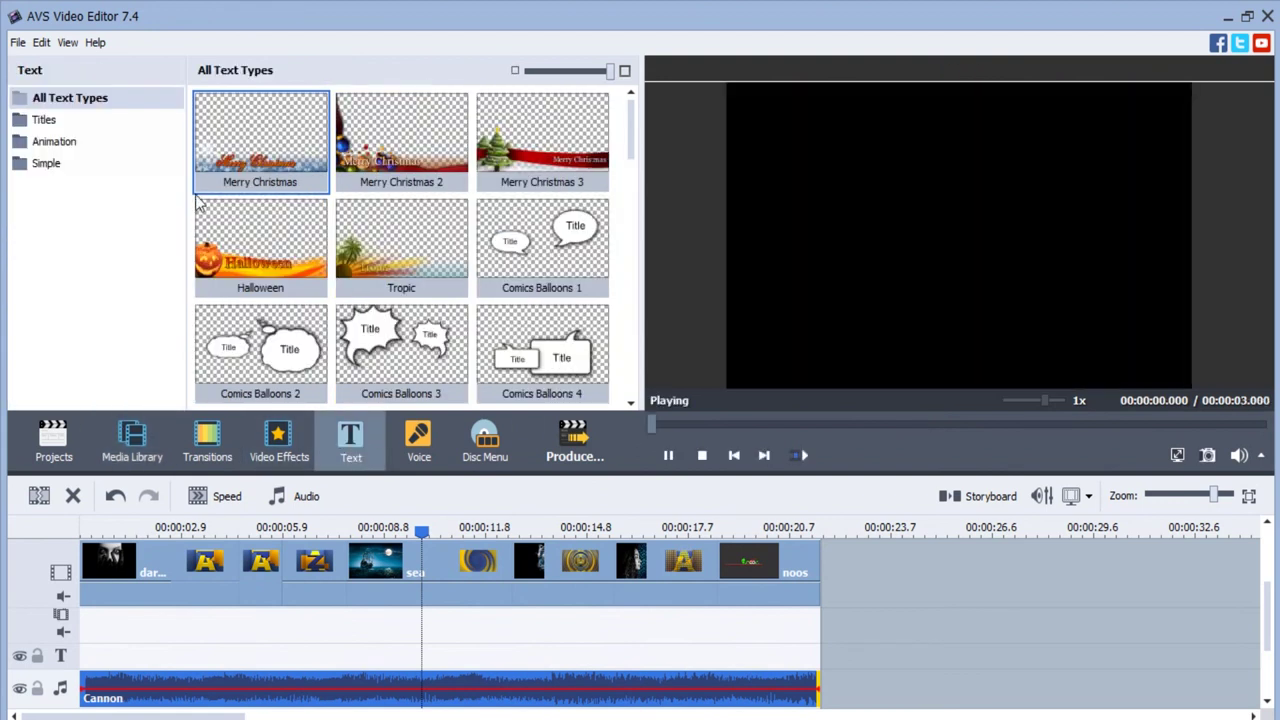
click(81, 141)
click(60, 164)
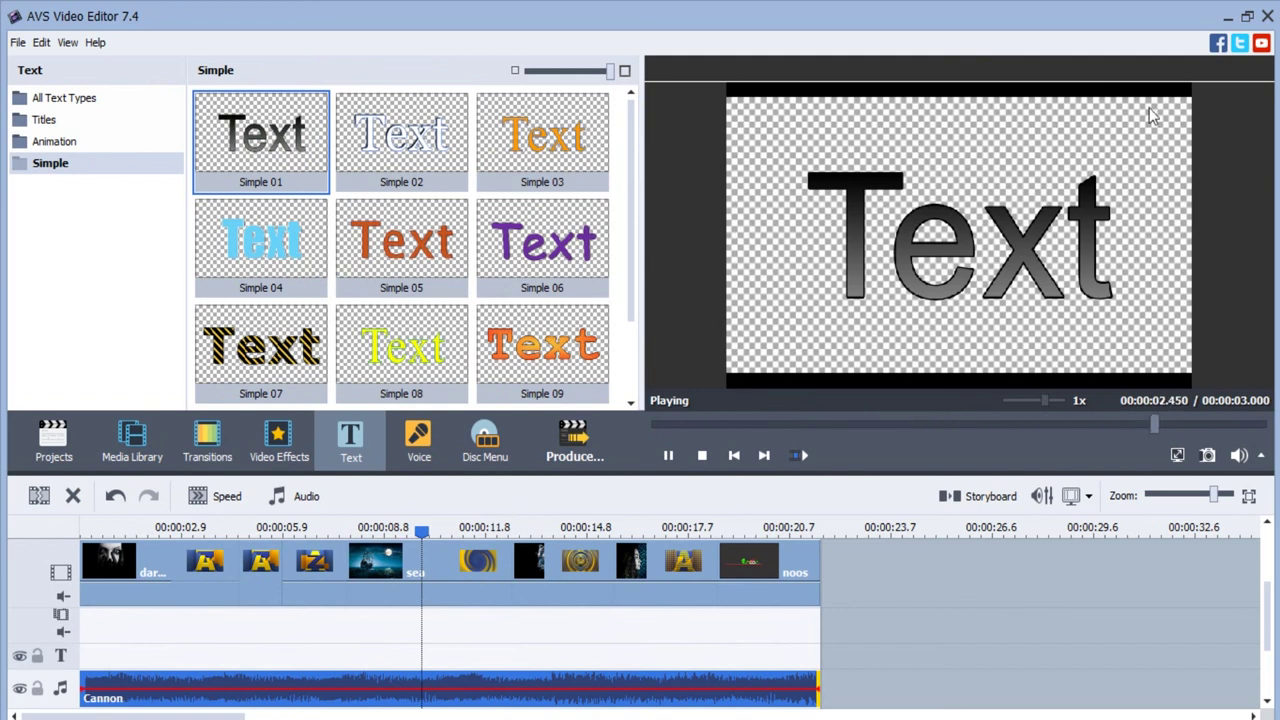
click(1228, 22)
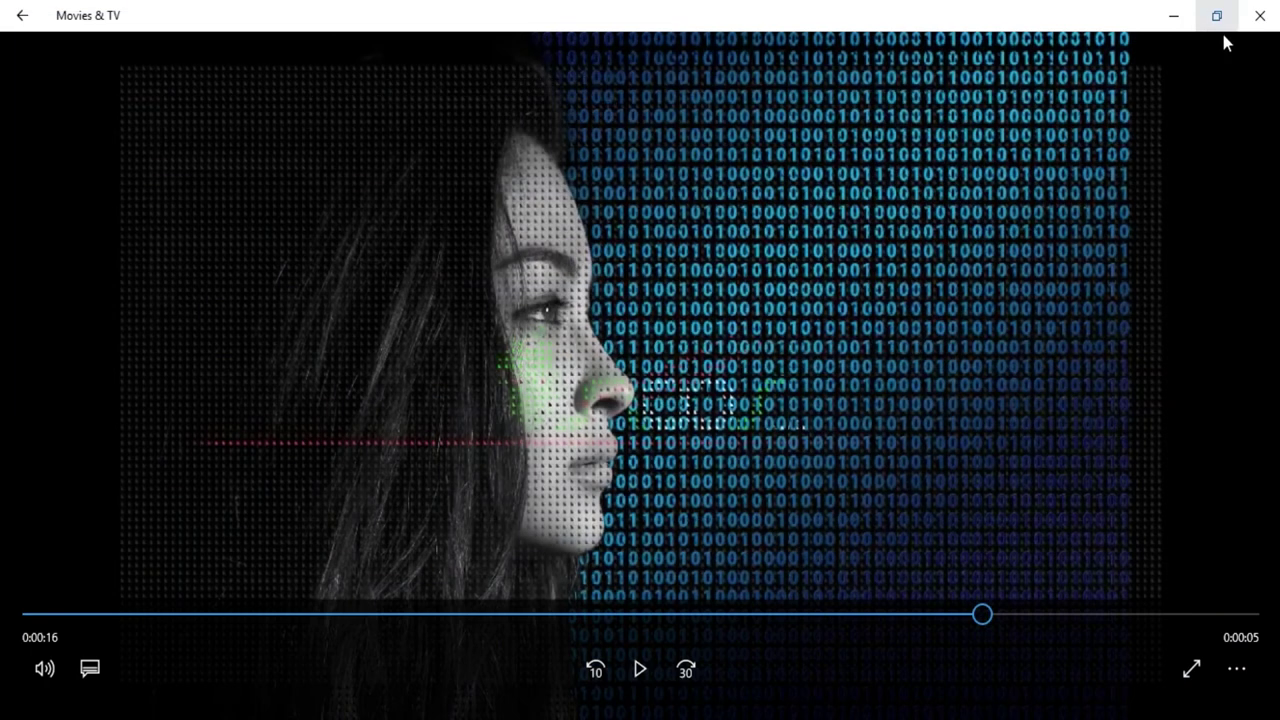